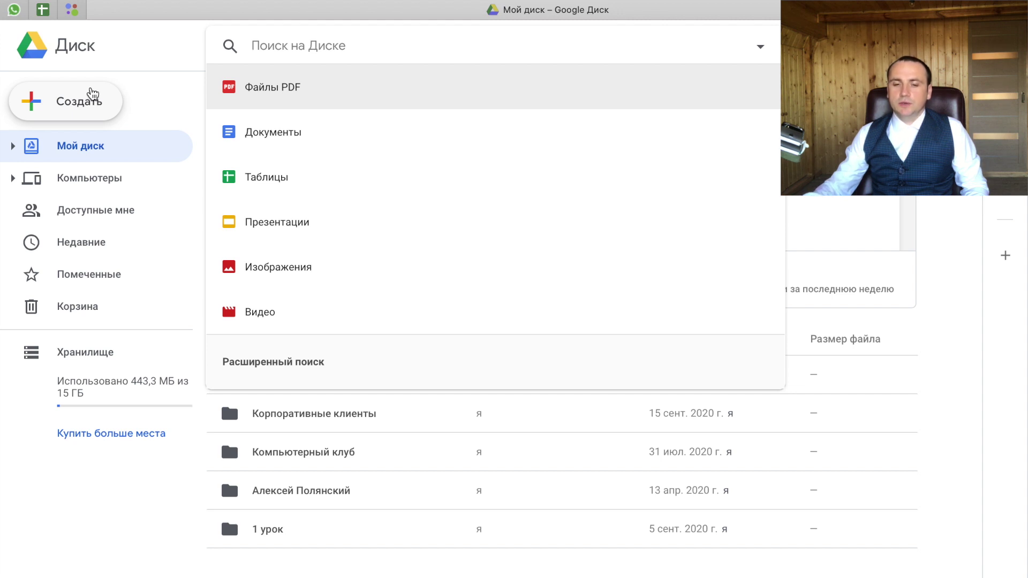
- From Google Drive's Создать menu, create a blank Google Sheets spreadsheet
{"action": "left_click", "coordinate": [93, 96]}
{"action": "mouse_move", "coordinate": [103, 236]}
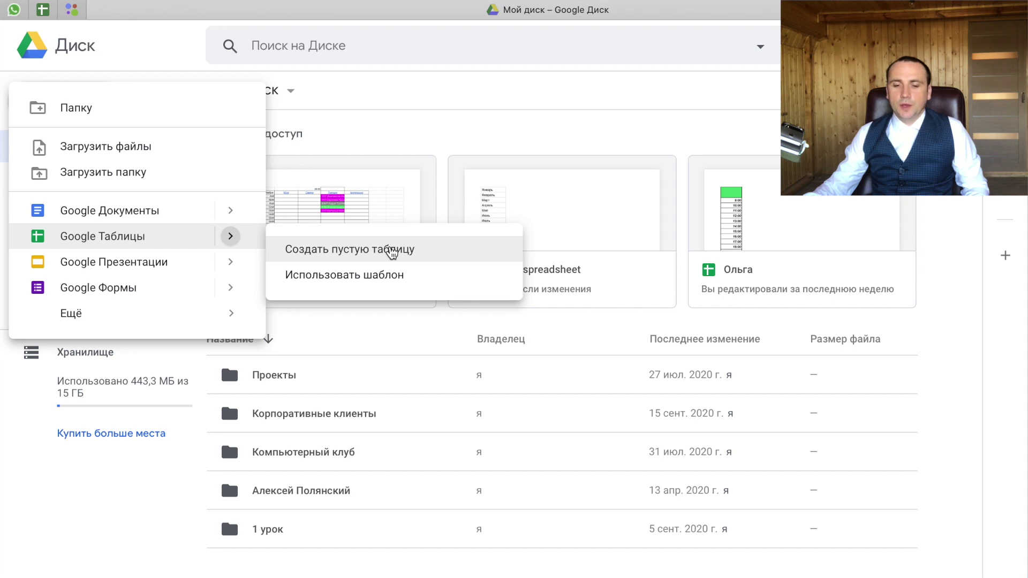
{"action": "left_click", "coordinate": [392, 250]}
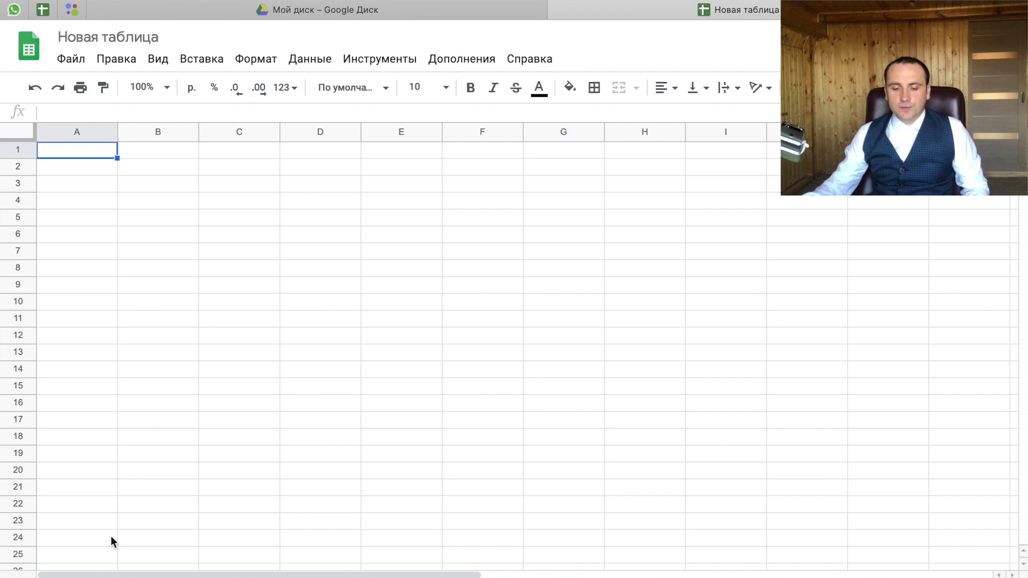
- Duplicate the sheet to add a second one, and rename the first sheet
{"action": "right_click", "coordinate": [117, 576]}
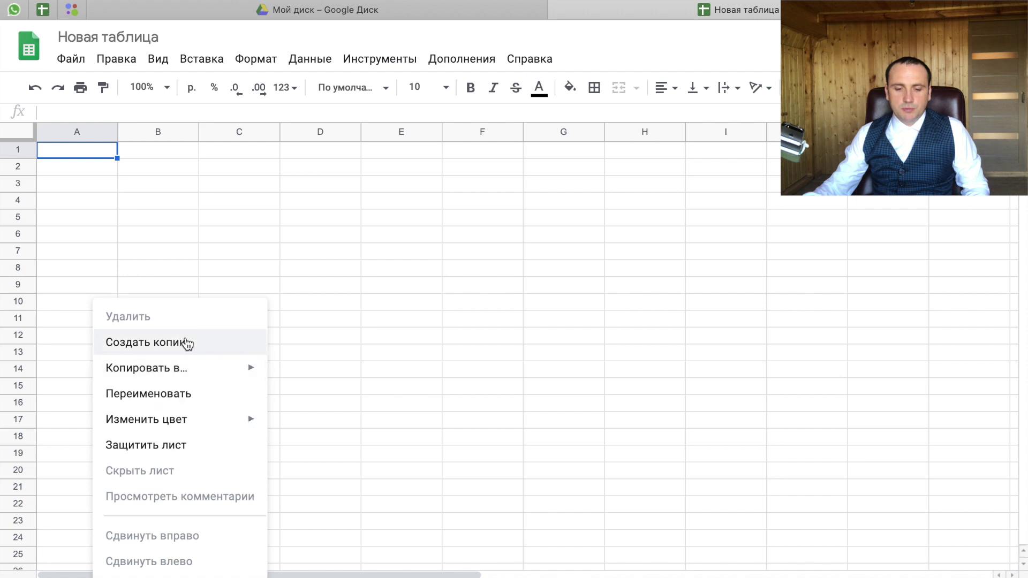
{"action": "left_click", "coordinate": [156, 401]}
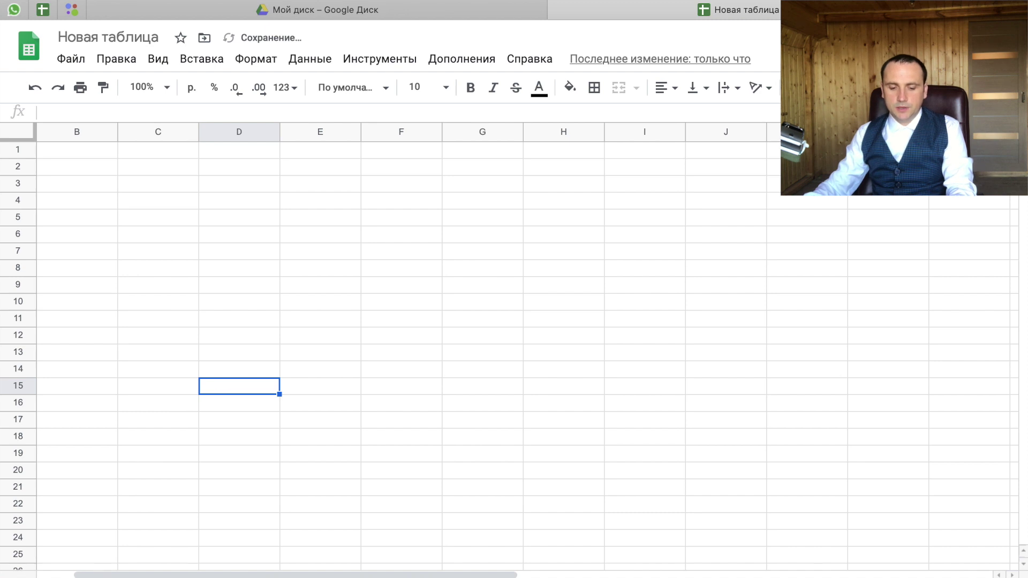
{"action": "left_click", "coordinate": [182, 577]}
{"action": "right_click", "coordinate": [182, 577]}
{"action": "left_click", "coordinate": [248, 407]}
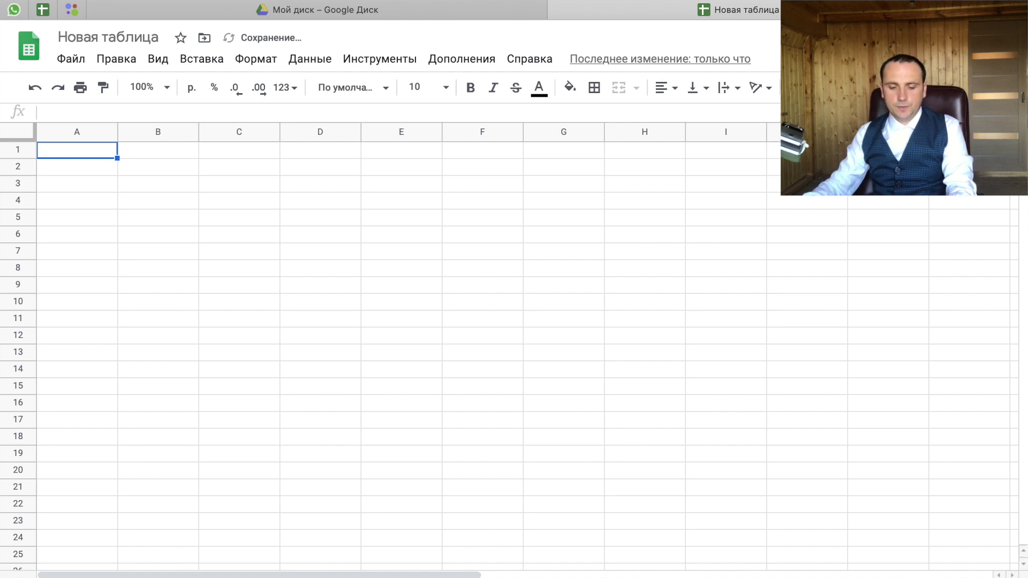
- Rename the second sheet, then go to cell B1 of the first sheet
{"action": "right_click", "coordinate": [248, 577]}
{"action": "left_click", "coordinate": [328, 395]}
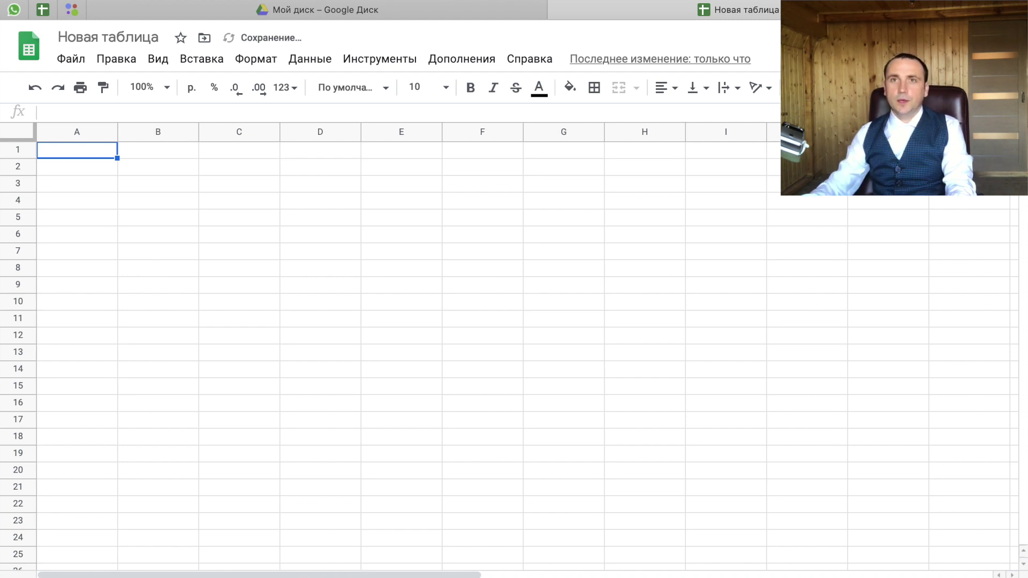
{"action": "scroll", "coordinate": [111, 566], "scroll_direction": "right", "scroll_amount": 2}
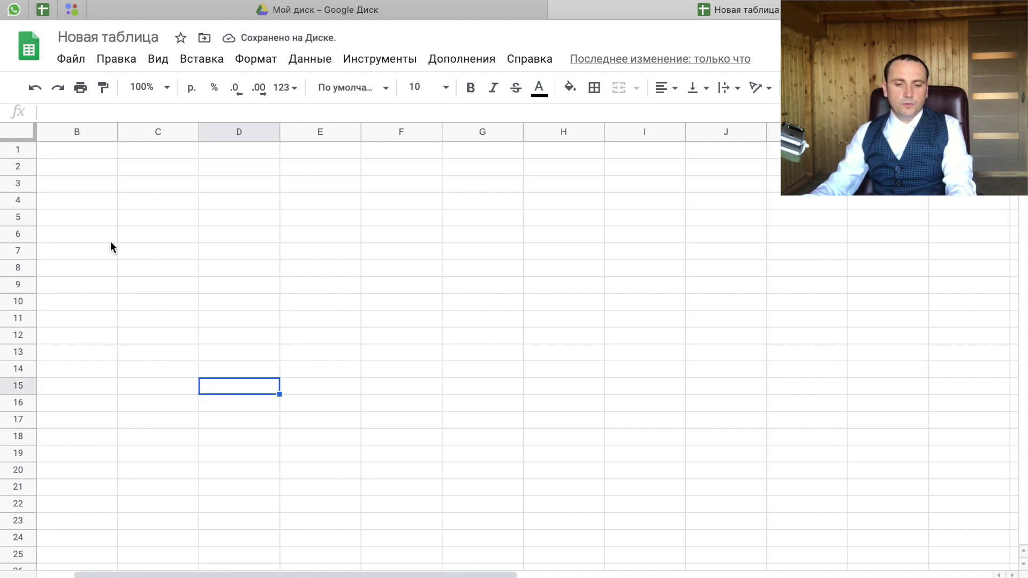
{"action": "left_click", "coordinate": [98, 143]}
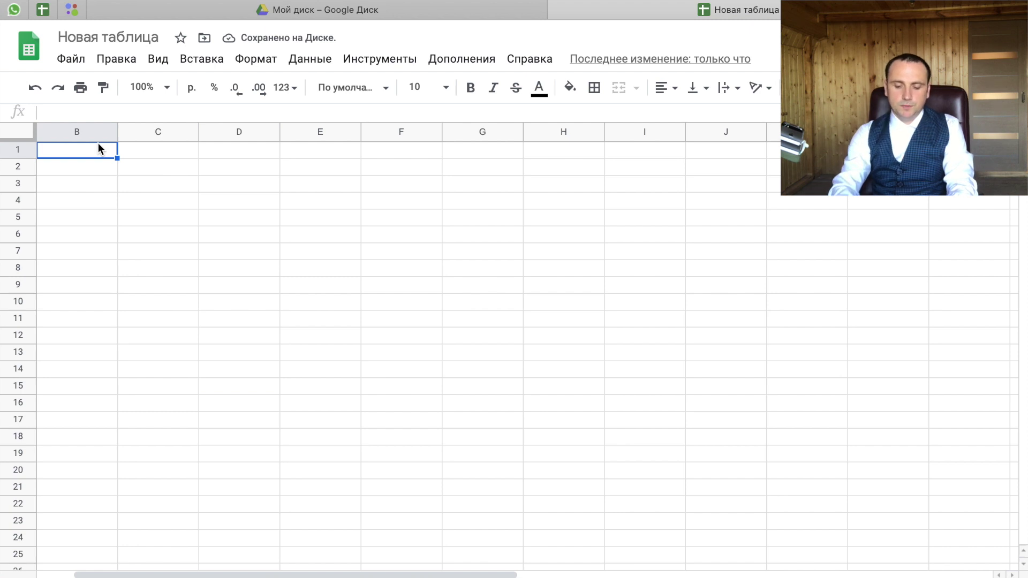
- Enter Январь and Февраль, then autofill the months through Декабрь in B1:B12
{"action": "type", "text": "Январь"}
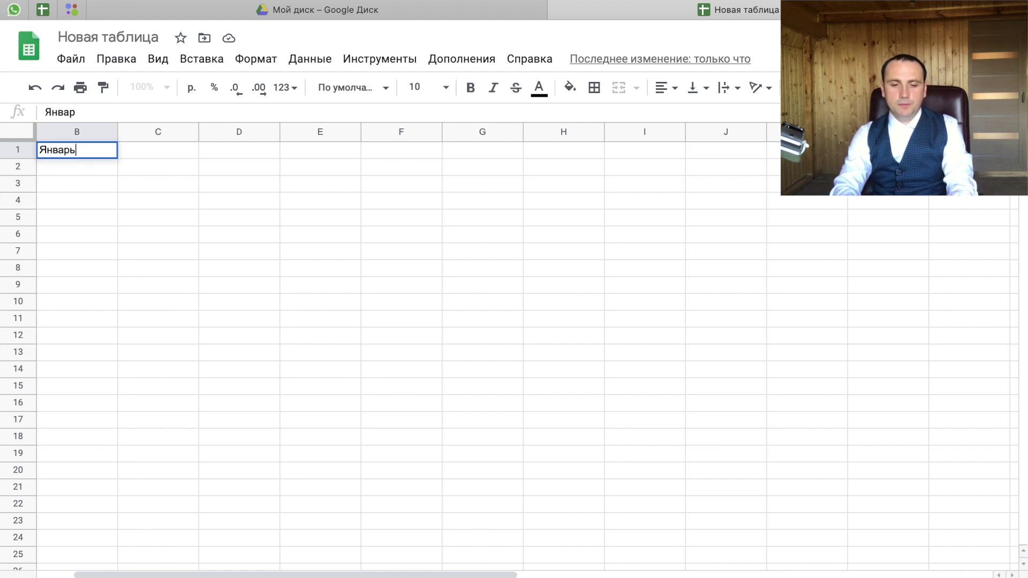
{"action": "key", "text": "Return"}
{"action": "type", "text": "Февраль"}
{"action": "key", "text": "ctrl+Return"}
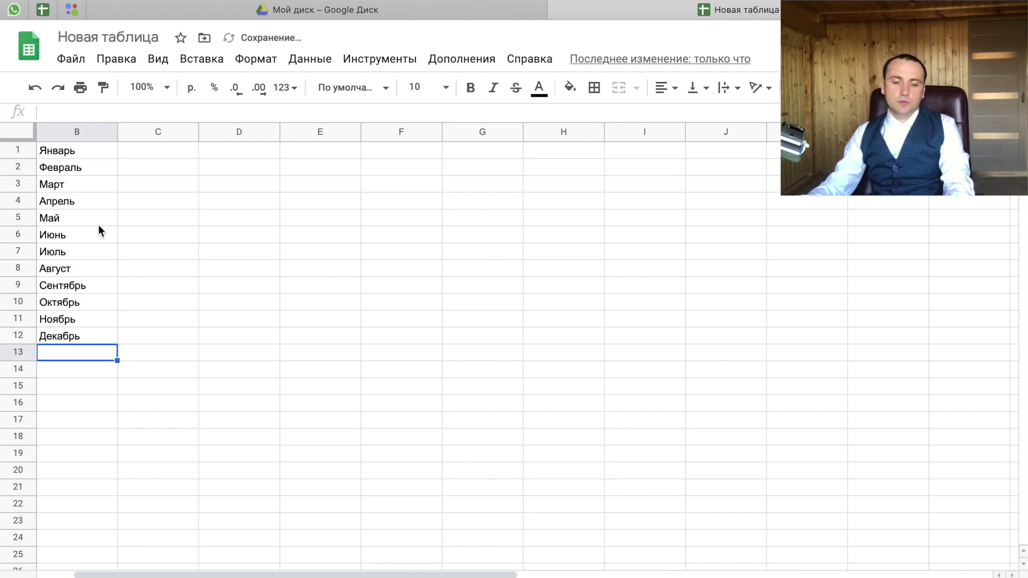
- Define a named range for the months B1:B12, then return to the report sheet
{"action": "key", "text": "ctrl+Home"}
{"action": "left_click_drag", "start_coordinate": [69, 184], "coordinate": [82, 340]}
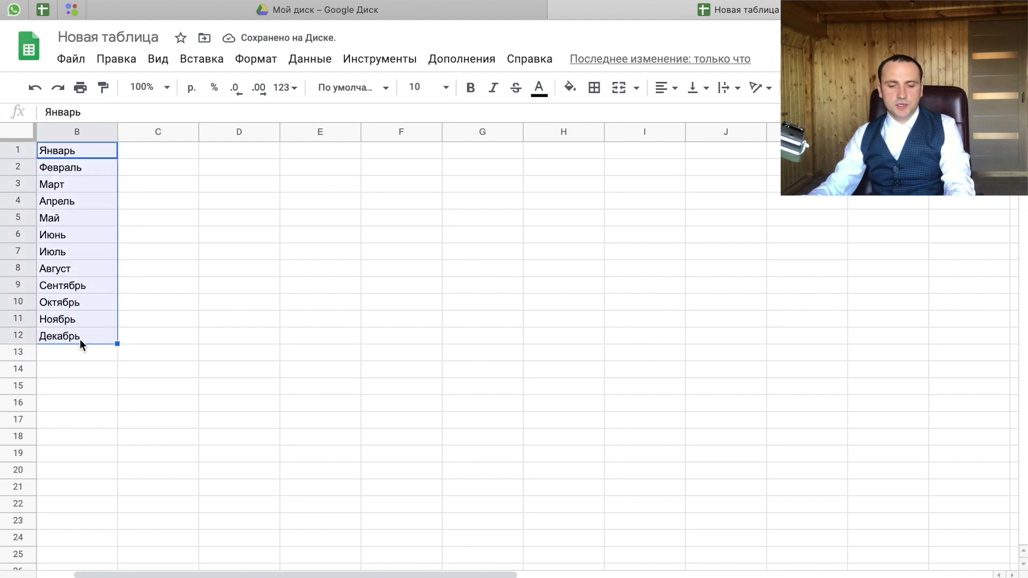
{"action": "right_click", "coordinate": [72, 204]}
{"action": "mouse_move", "coordinate": [147, 343]}
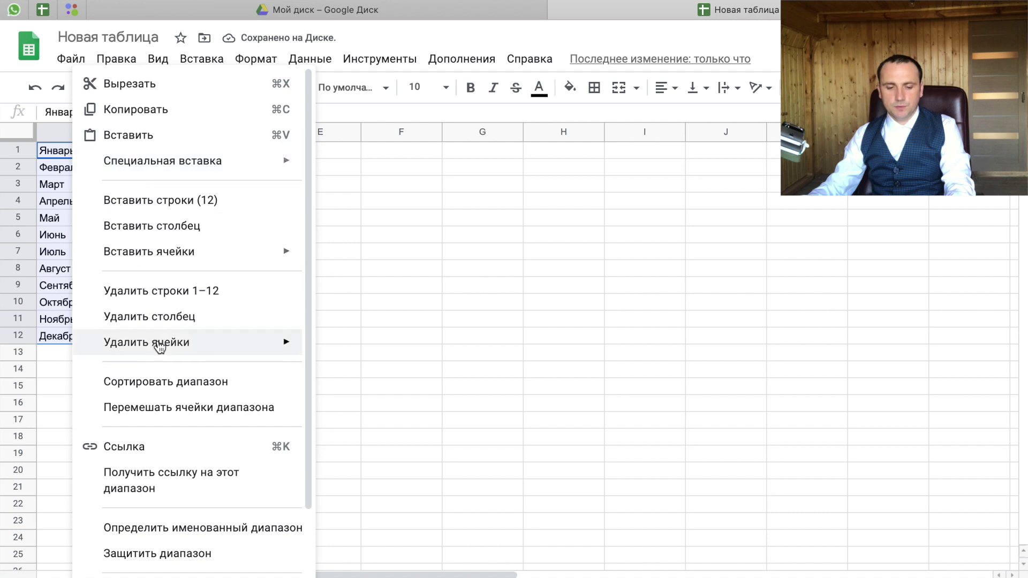
{"action": "left_click", "coordinate": [237, 428]}
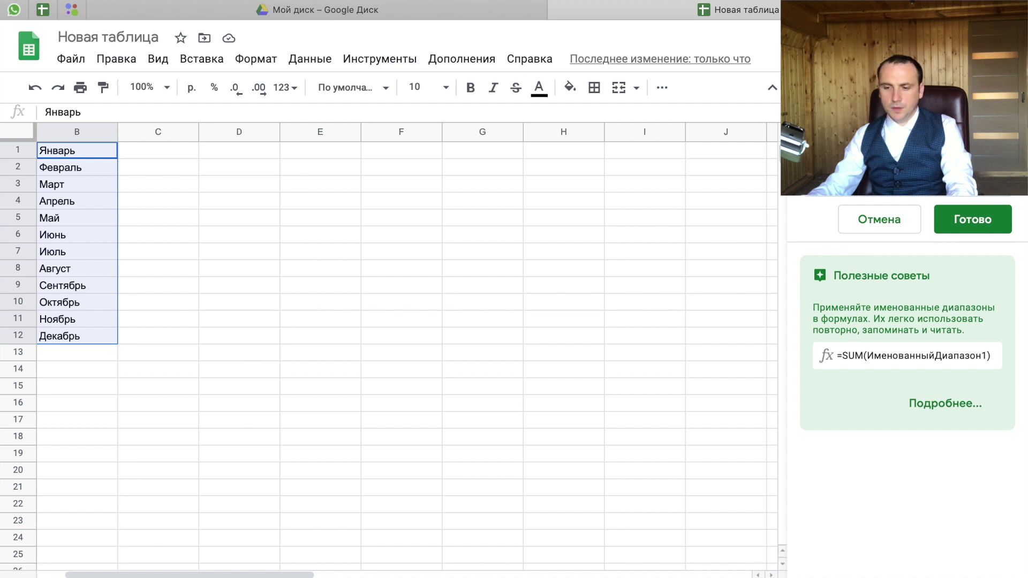
{"action": "left_click", "coordinate": [969, 216]}
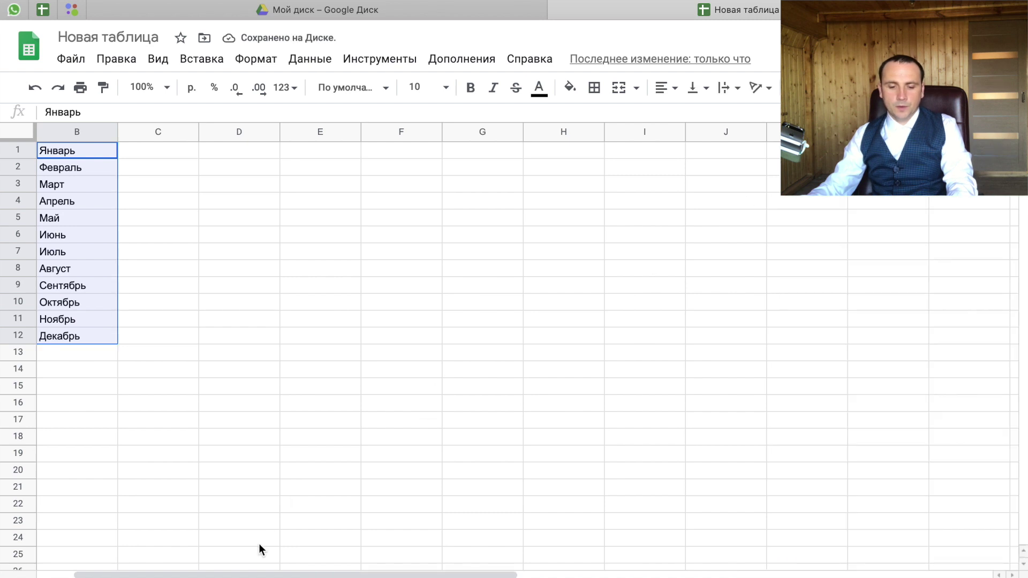
{"action": "left_click", "coordinate": [232, 576]}
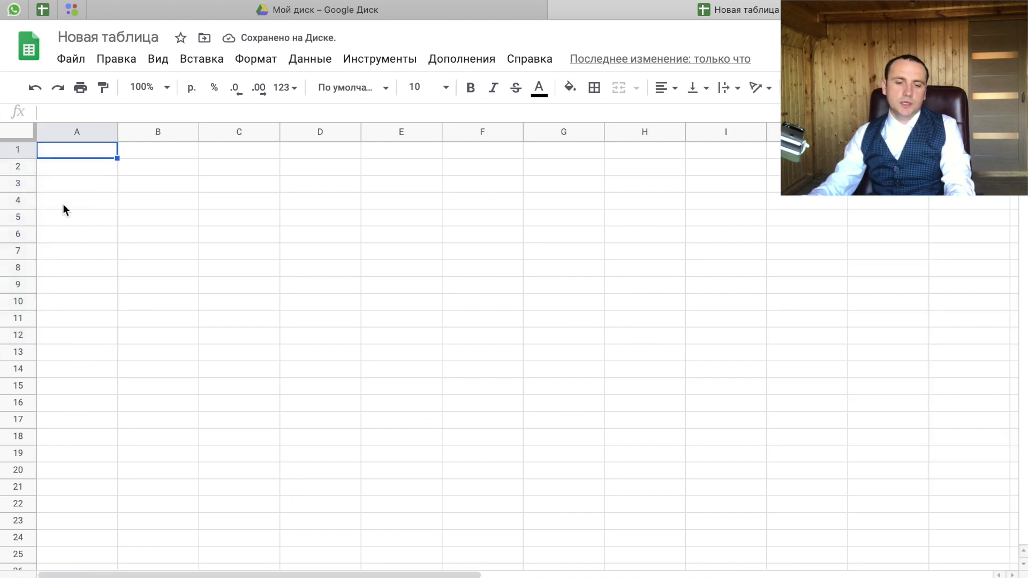
- Add a data validation rule to B2 using Значение из диапазона
{"action": "left_click", "coordinate": [163, 168]}
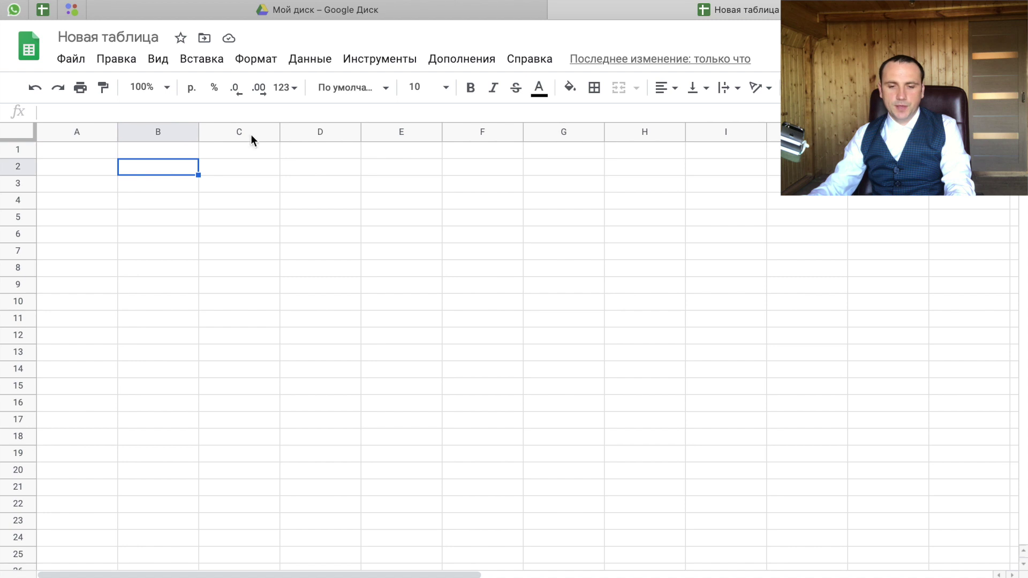
{"action": "left_click", "coordinate": [302, 60]}
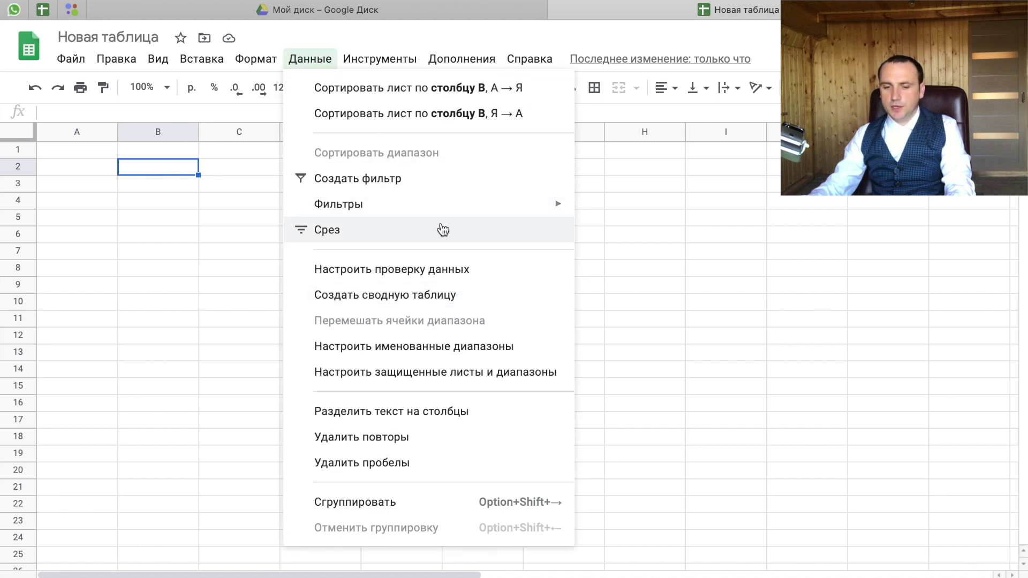
{"action": "left_click", "coordinate": [448, 263]}
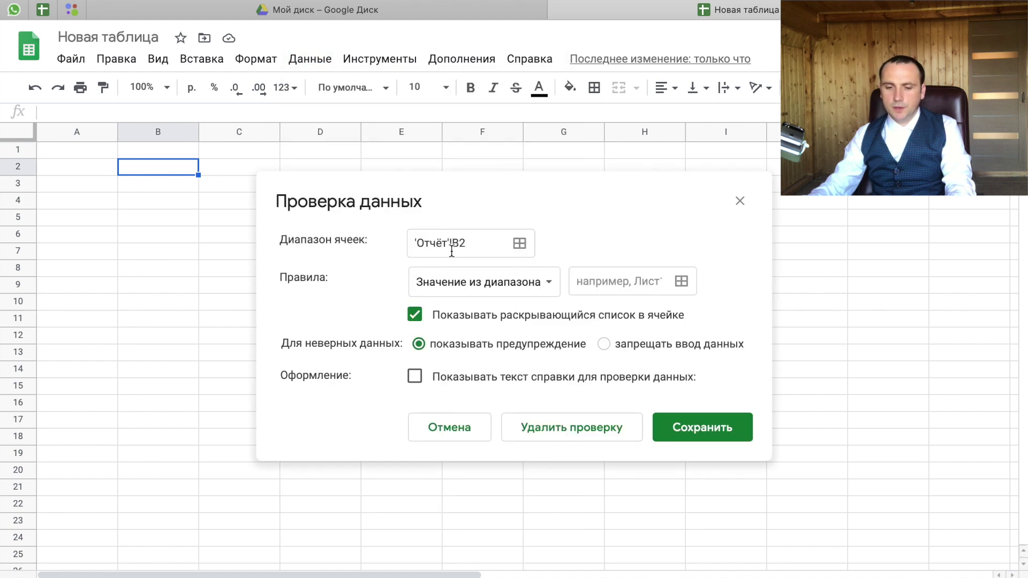
{"action": "left_click", "coordinate": [494, 280]}
{"action": "left_click", "coordinate": [500, 295]}
- Set the dropdown's source range to 'Списки'!B1:B12 and save the rule
{"action": "left_click", "coordinate": [592, 277]}
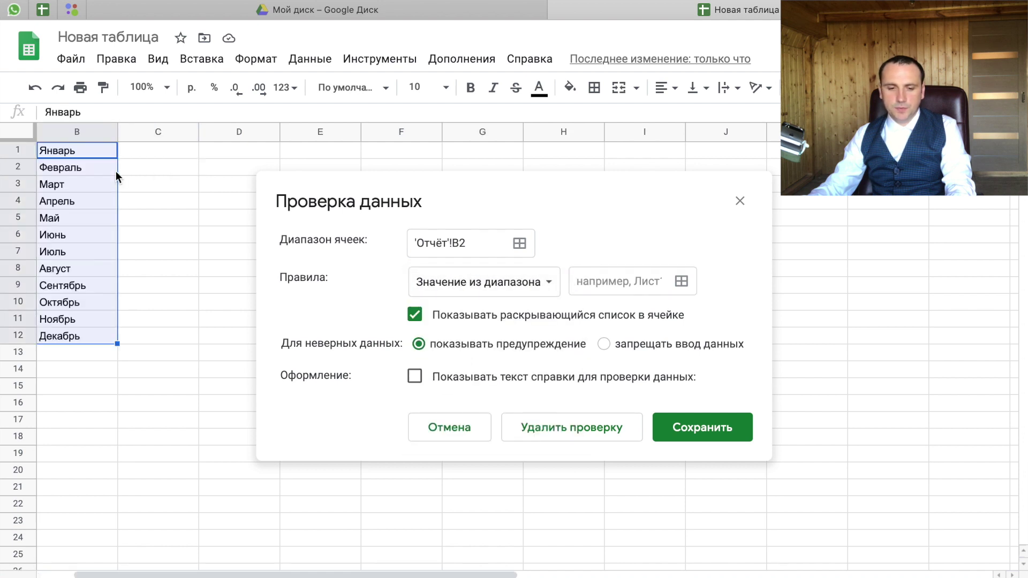
{"action": "left_click_drag", "start_coordinate": [98, 154], "coordinate": [89, 182]}
{"action": "left_click", "coordinate": [610, 279]}
{"action": "left_click", "coordinate": [93, 151]}
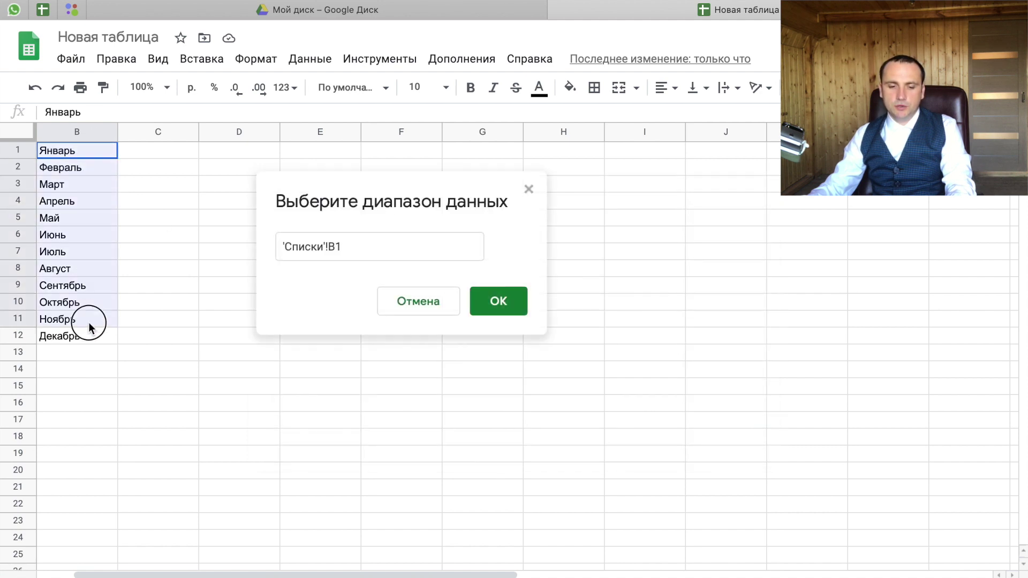
{"action": "left_click_drag", "start_coordinate": [89, 239], "coordinate": [87, 336]}
{"action": "left_click", "coordinate": [372, 247]}
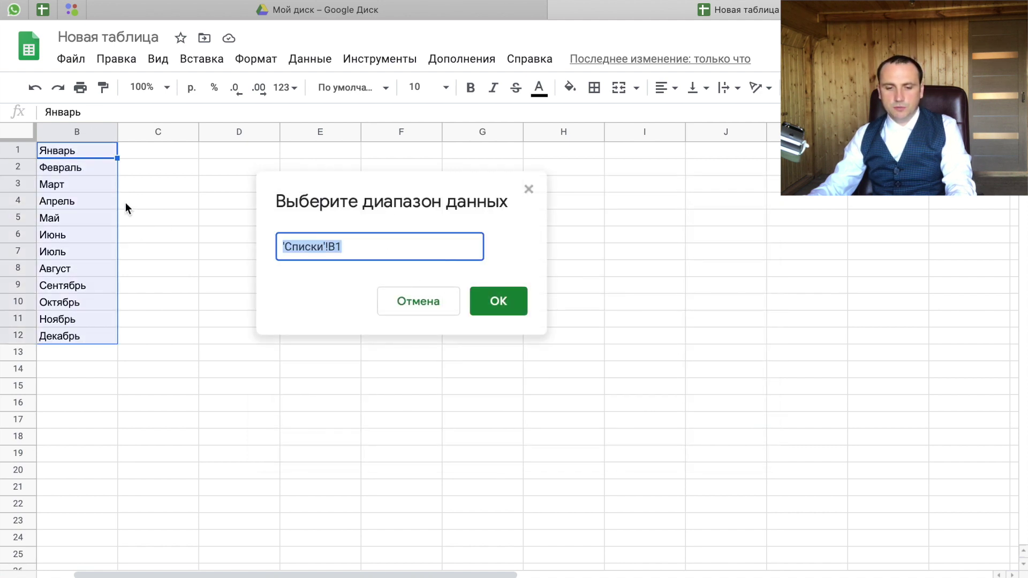
{"action": "left_click_drag", "start_coordinate": [91, 153], "coordinate": [83, 338]}
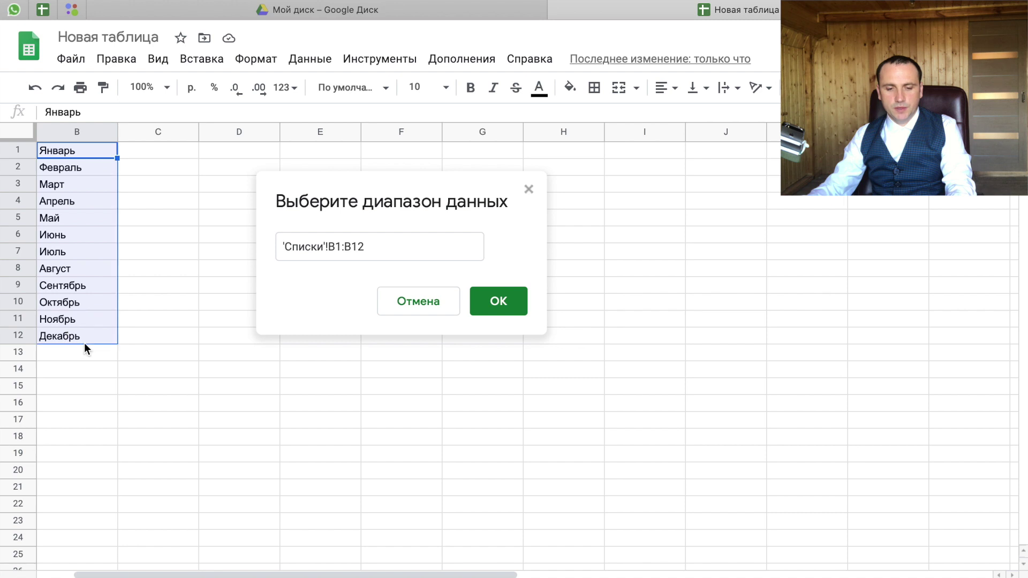
{"action": "left_click", "coordinate": [491, 302]}
{"action": "left_click", "coordinate": [712, 428]}
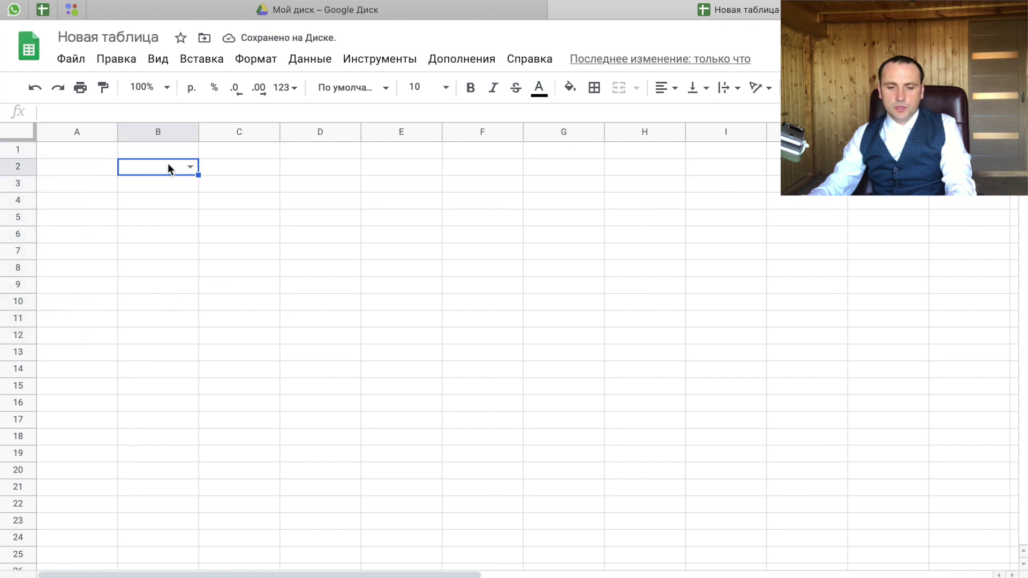
- Fill the dropdown cell yellow and move it to A1
{"action": "left_click", "coordinate": [570, 88]}
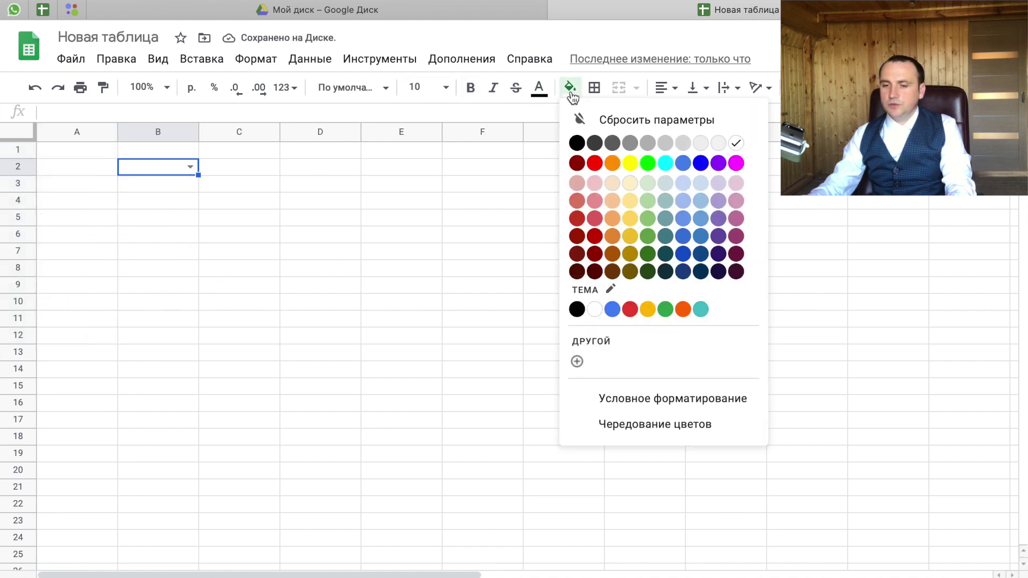
{"action": "left_click", "coordinate": [630, 162]}
{"action": "left_click_drag", "start_coordinate": [171, 163], "coordinate": [81, 150]}
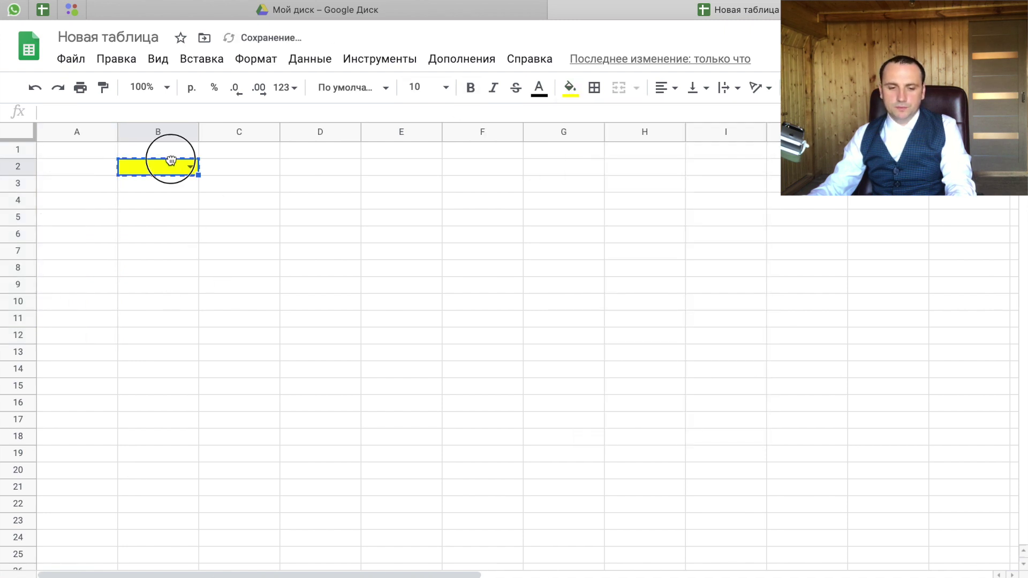
{"action": "left_click", "coordinate": [201, 173]}
- Pick months from the A1 dropdown, ending on Март
{"action": "left_click", "coordinate": [109, 151]}
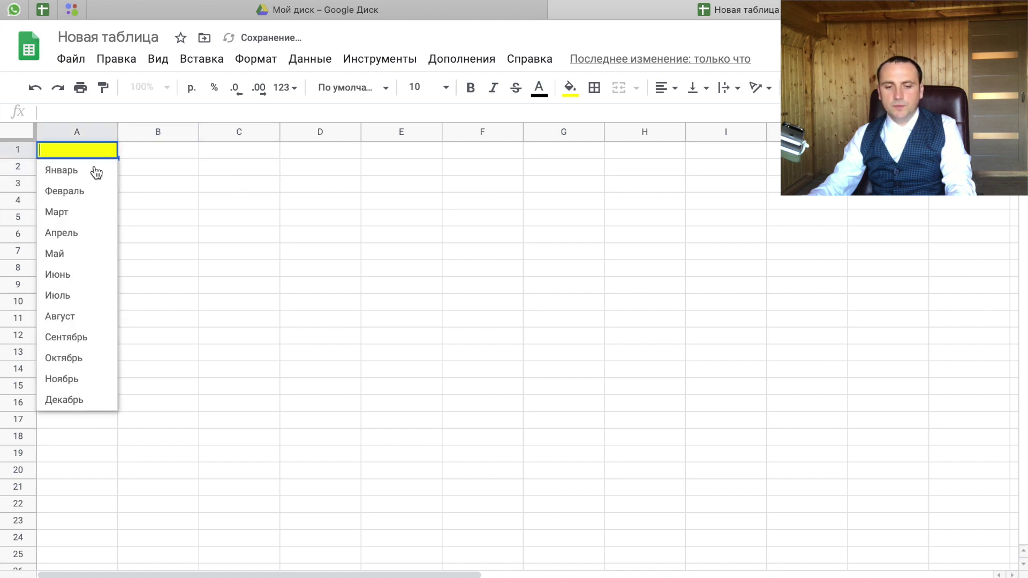
{"action": "left_click", "coordinate": [95, 170]}
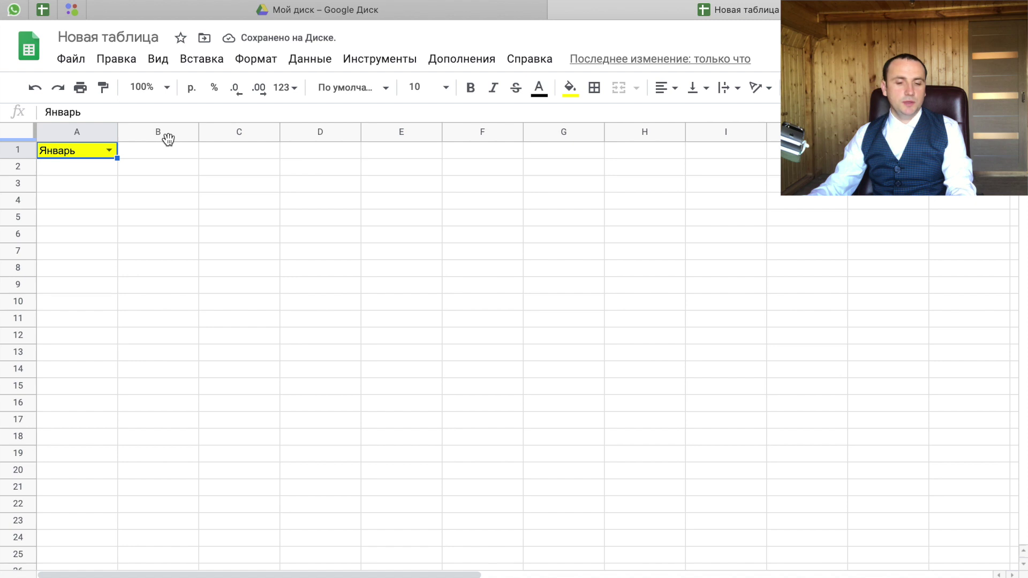
{"action": "left_click", "coordinate": [109, 151]}
{"action": "left_click", "coordinate": [99, 191]}
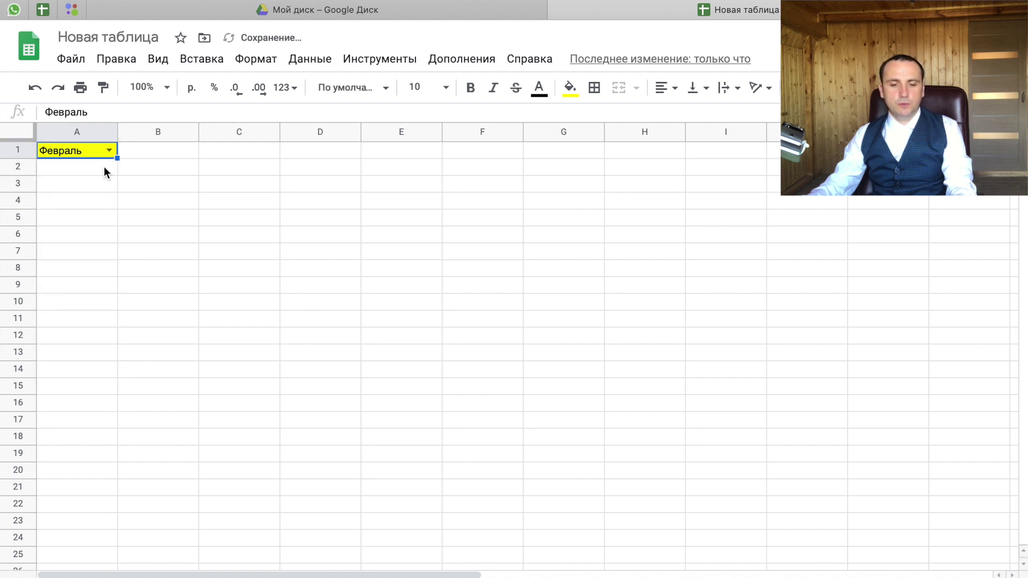
{"action": "left_click", "coordinate": [109, 150]}
{"action": "left_click", "coordinate": [79, 212]}
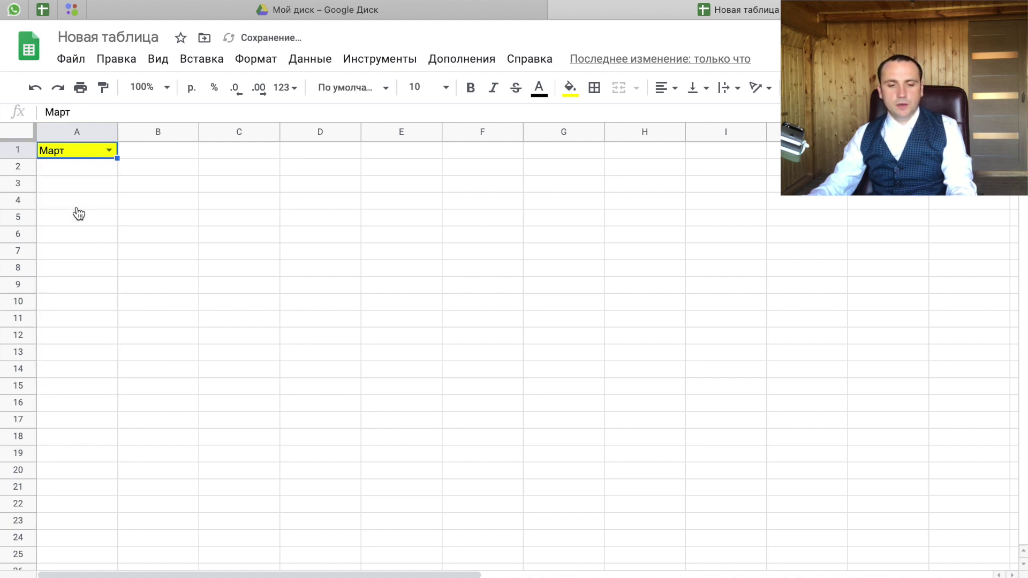
{"action": "left_click", "coordinate": [75, 183]}
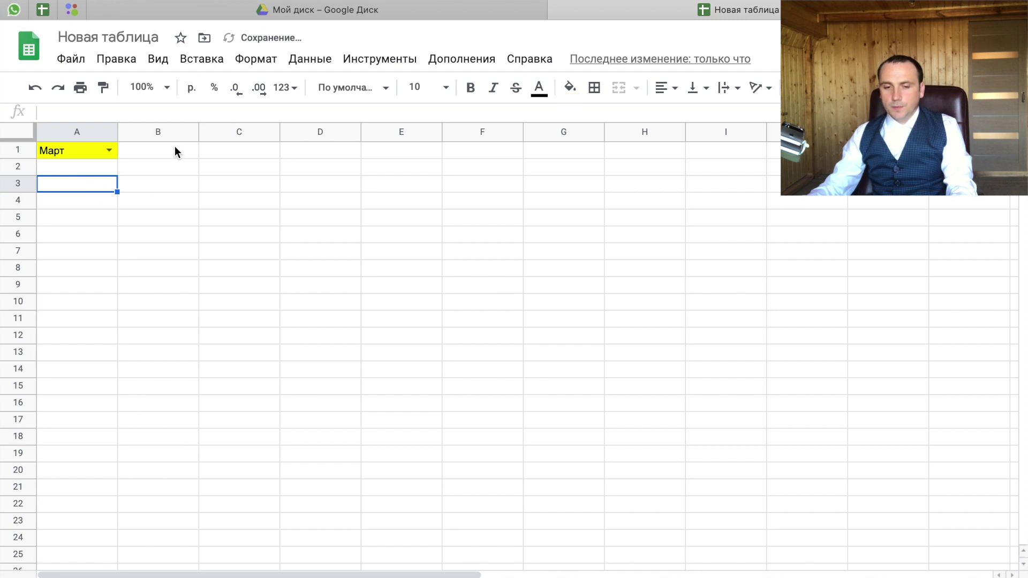
- Widen column A and fill A3:A22 with Ул. Ленина 1 through Ул. Ленина 20
{"action": "left_click_drag", "start_coordinate": [118, 131], "coordinate": [202, 210]}
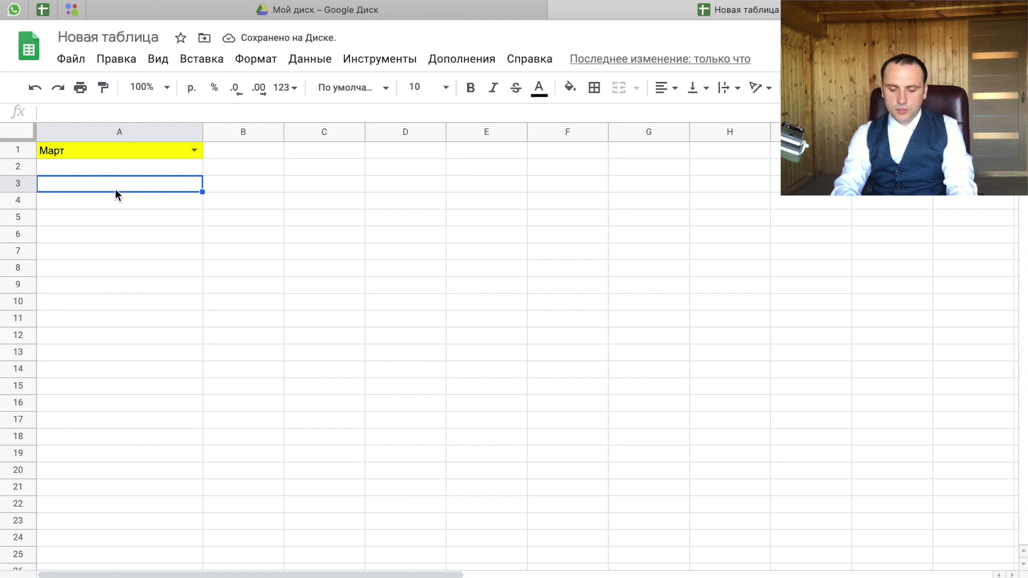
{"action": "type", "text": "У"}
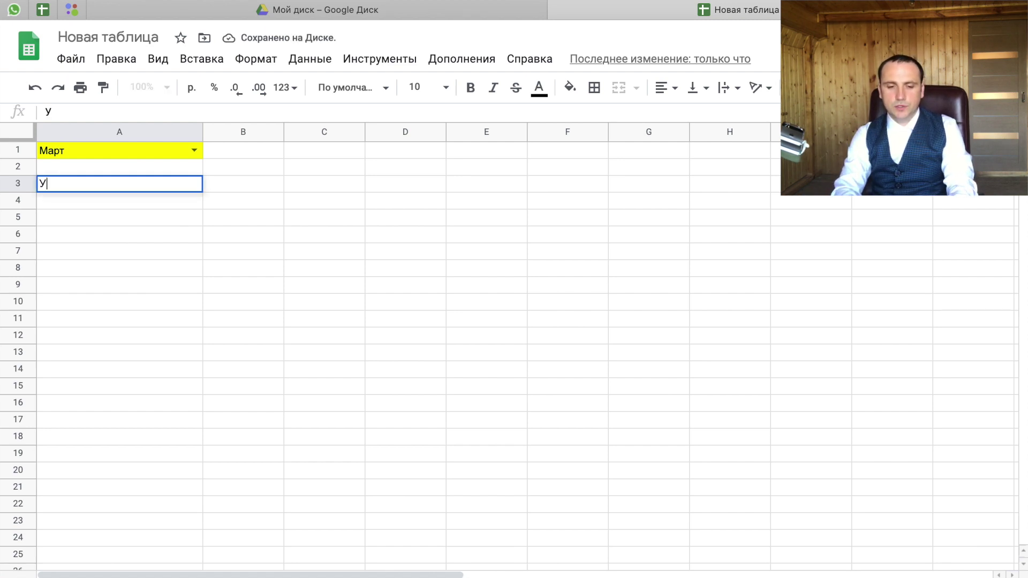
{"action": "type", "text": "л. Ленина 1"}
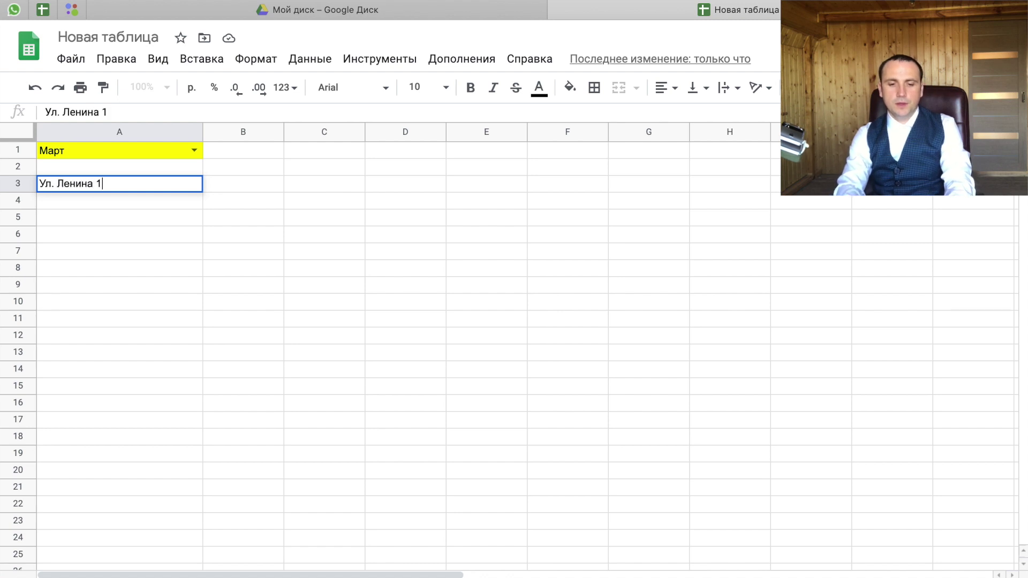
{"action": "key", "text": "Return"}
{"action": "left_click", "coordinate": [197, 188]}
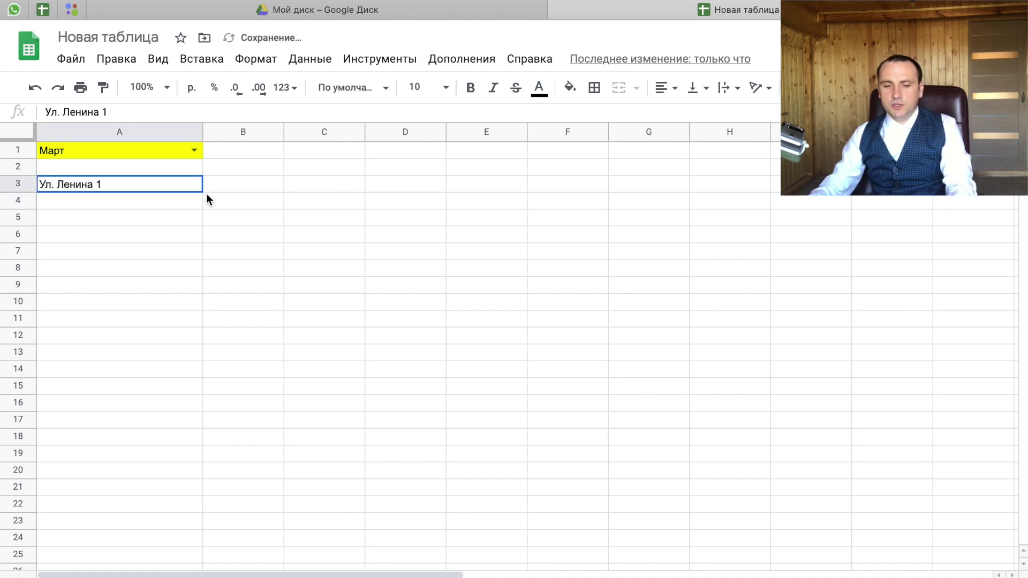
{"action": "mouse_move", "coordinate": [202, 191]}
{"action": "left_mouse_down"}
{"action": "mouse_move", "coordinate": [191, 375]}
{"action": "mouse_move", "coordinate": [127, 525]}
{"action": "mouse_move", "coordinate": [138, 506]}
{"action": "left_mouse_up"}
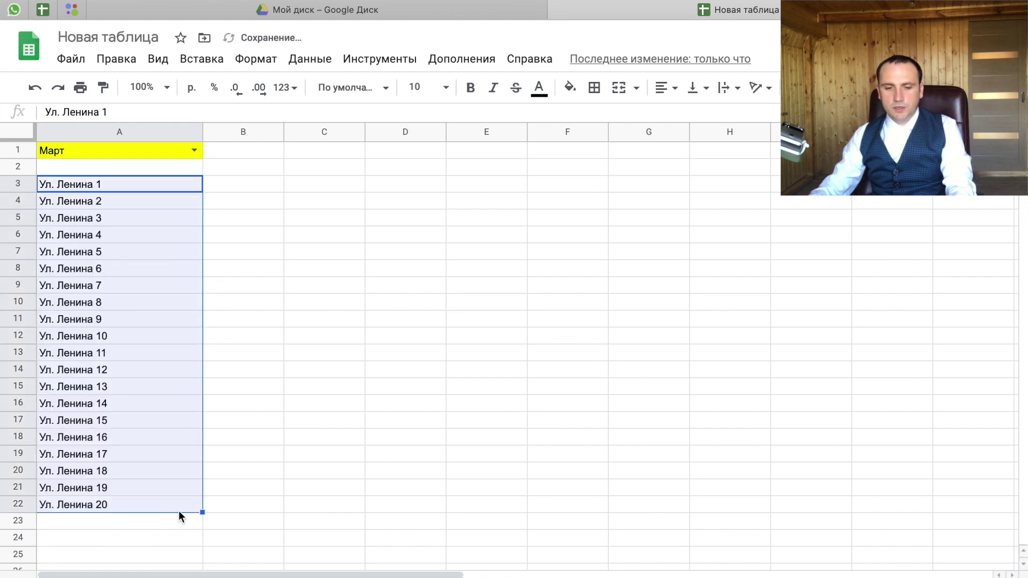
{"action": "left_click", "coordinate": [263, 131]}
{"action": "key", "text": "ctrl+shift+Right"}
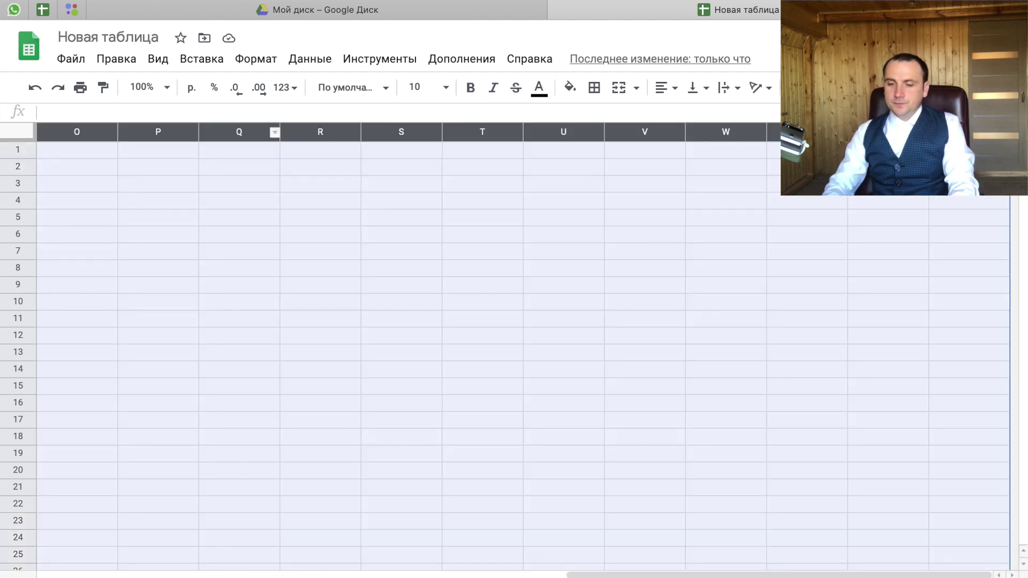
- Insert 25 columns to the right of the selected columns
{"action": "right_click", "coordinate": [347, 177]}
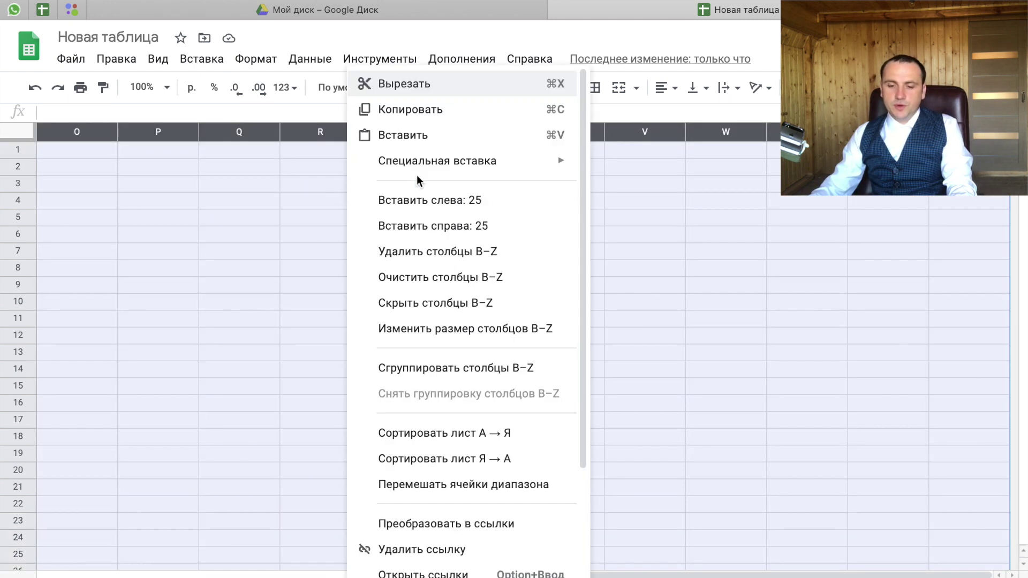
{"action": "left_click", "coordinate": [492, 235]}
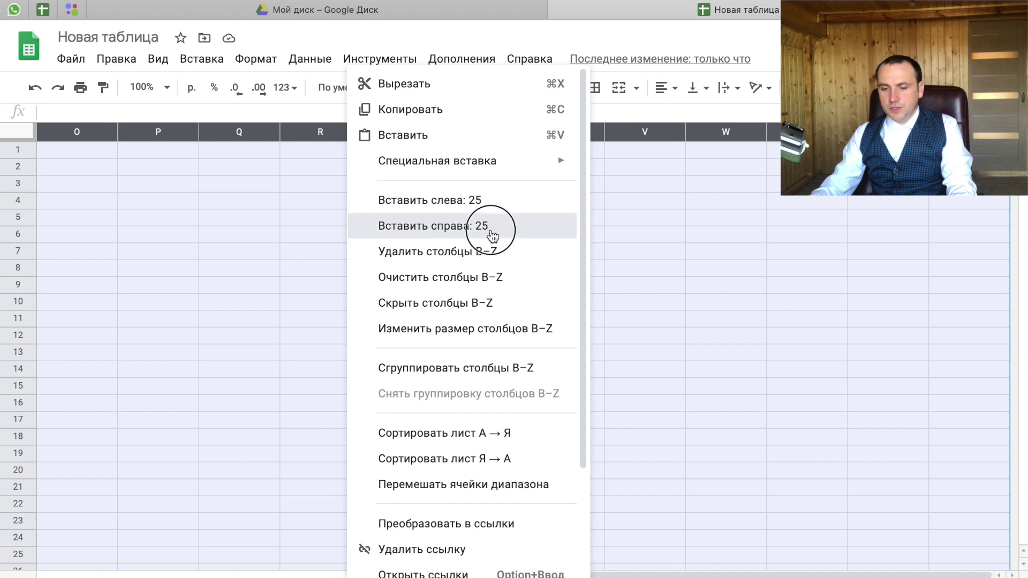
{"action": "left_click", "coordinate": [489, 234]}
{"action": "double_click", "coordinate": [452, 234]}
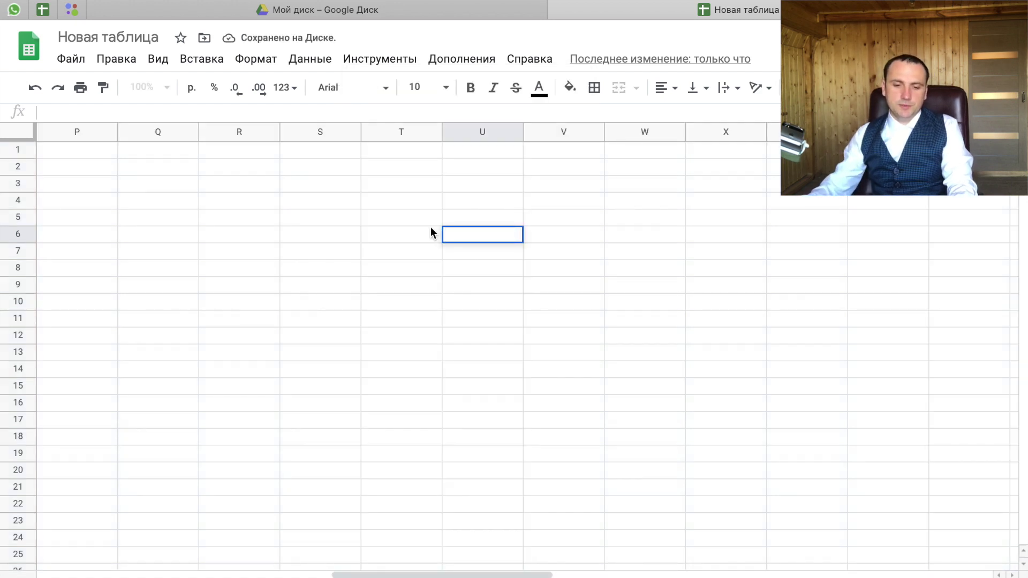
{"action": "scroll", "coordinate": [448, 251], "scroll_direction": "left", "scroll_amount": 15}
- Resize columns B through AY to 21 pixels wide
{"action": "left_click", "coordinate": [241, 132]}
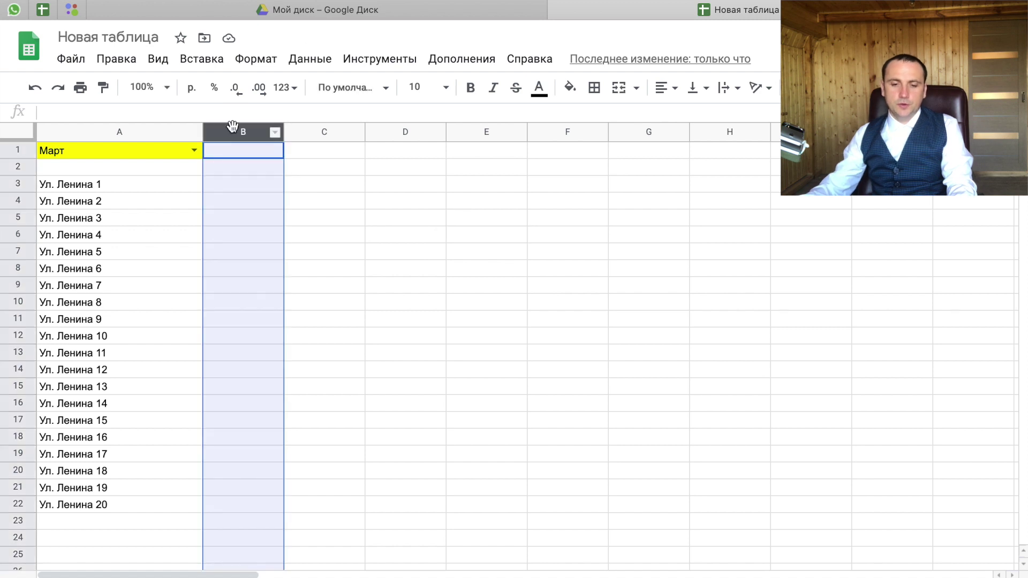
{"action": "key", "text": "ctrl+shift+Right"}
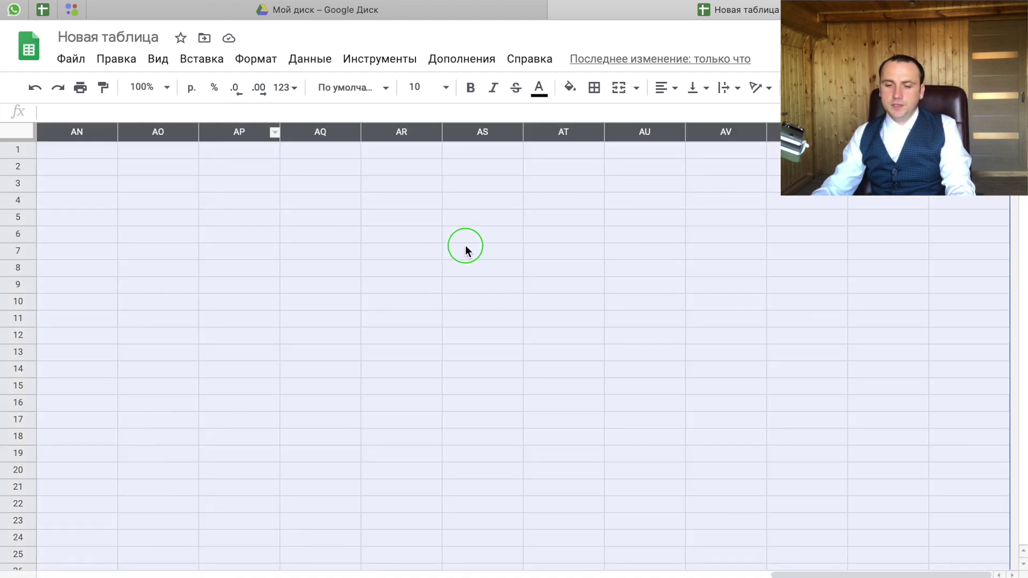
{"action": "right_click", "coordinate": [465, 245]}
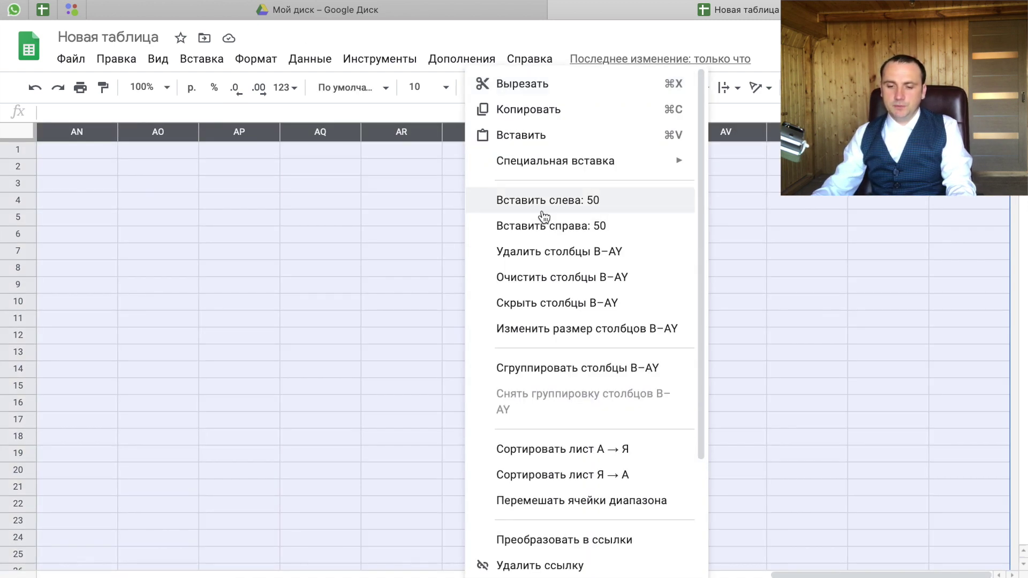
{"action": "left_click", "coordinate": [565, 333]}
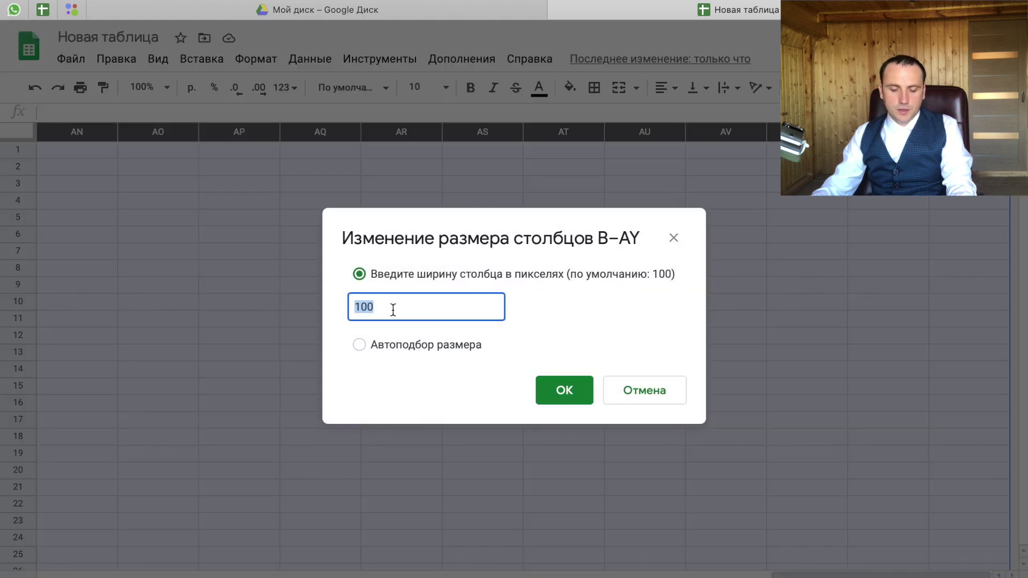
{"action": "type", "text": "21"}
{"action": "left_click", "coordinate": [566, 391]}
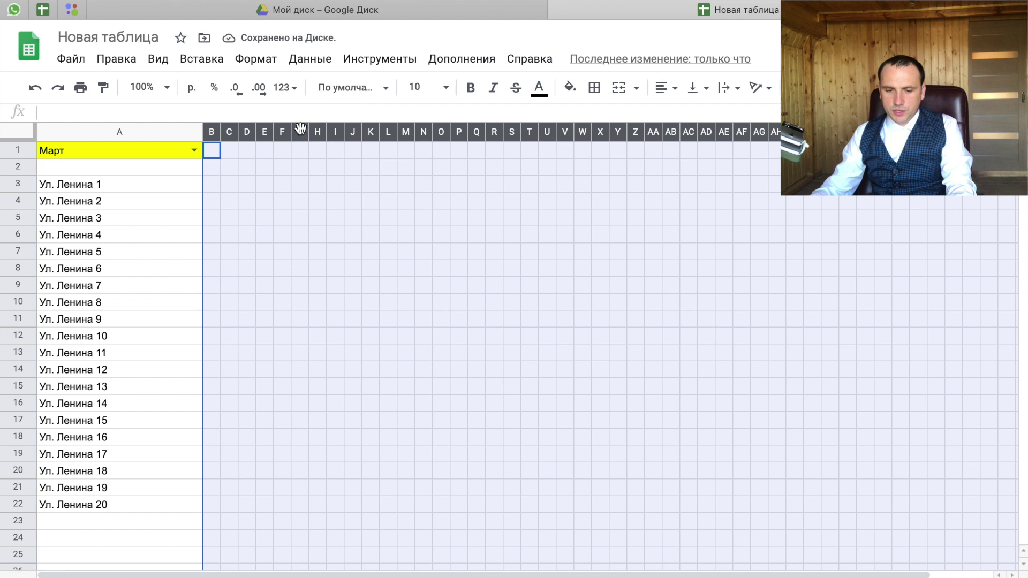
{"action": "left_click", "coordinate": [210, 188]}
{"action": "left_click", "coordinate": [219, 169]}
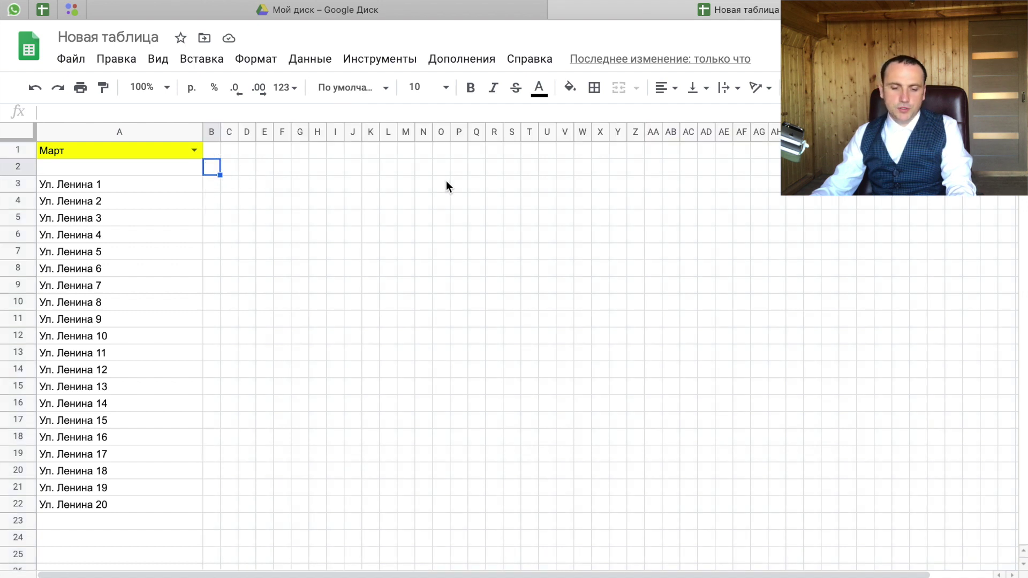
- Number the days 1 to 31 across row 2 starting from B2
{"action": "type", "text": "1"}
{"action": "left_click", "coordinate": [236, 168]}
{"action": "type", "text": "2"}
{"action": "left_click", "coordinate": [353, 219]}
{"action": "left_click_drag", "start_coordinate": [214, 168], "coordinate": [788, 168]}
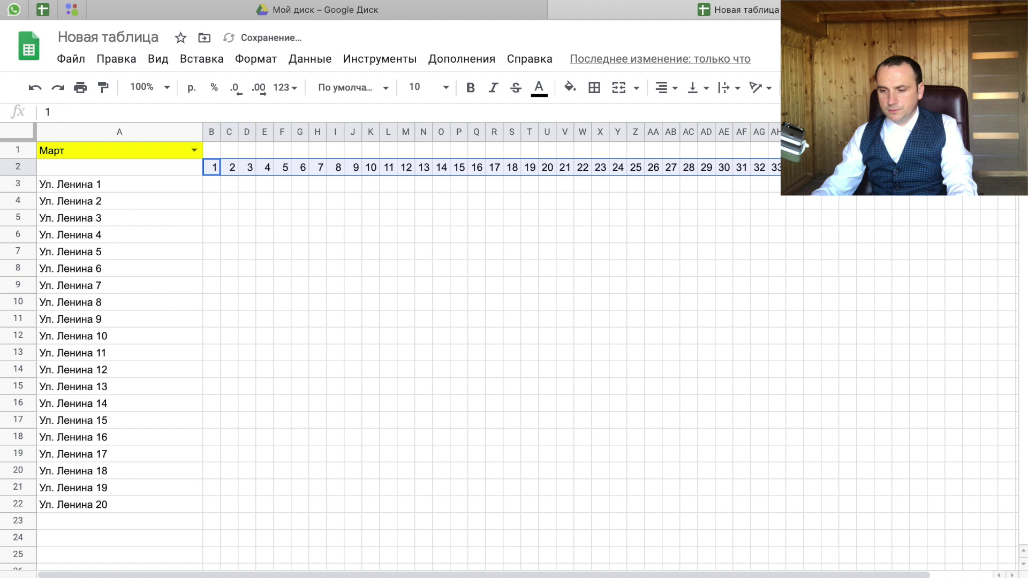
- Delete the surplus columns AG through AY
{"action": "left_click", "coordinate": [760, 132]}
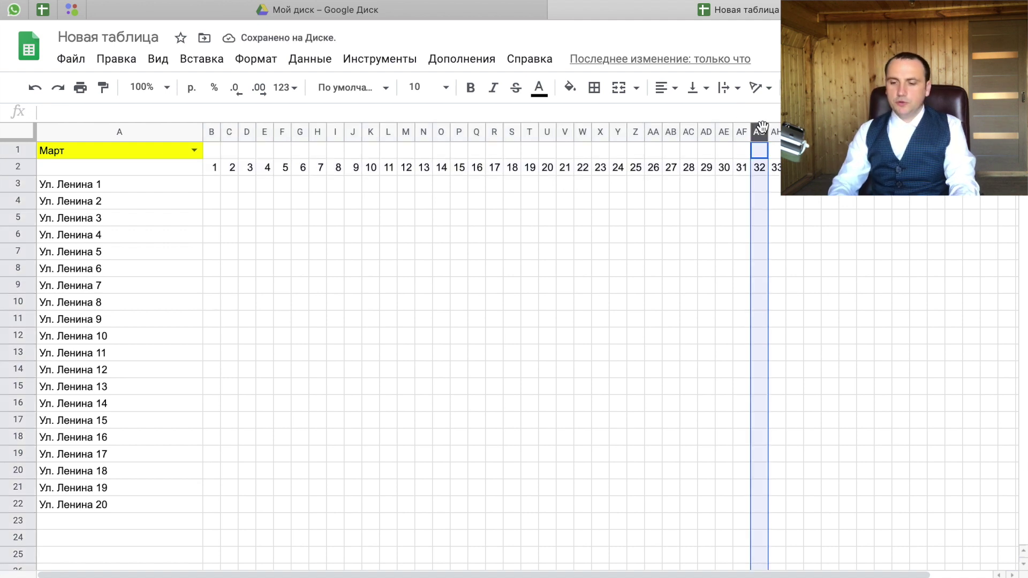
{"action": "left_click_drag", "start_coordinate": [762, 128], "coordinate": [824, 251]}
{"action": "right_click", "coordinate": [823, 247]}
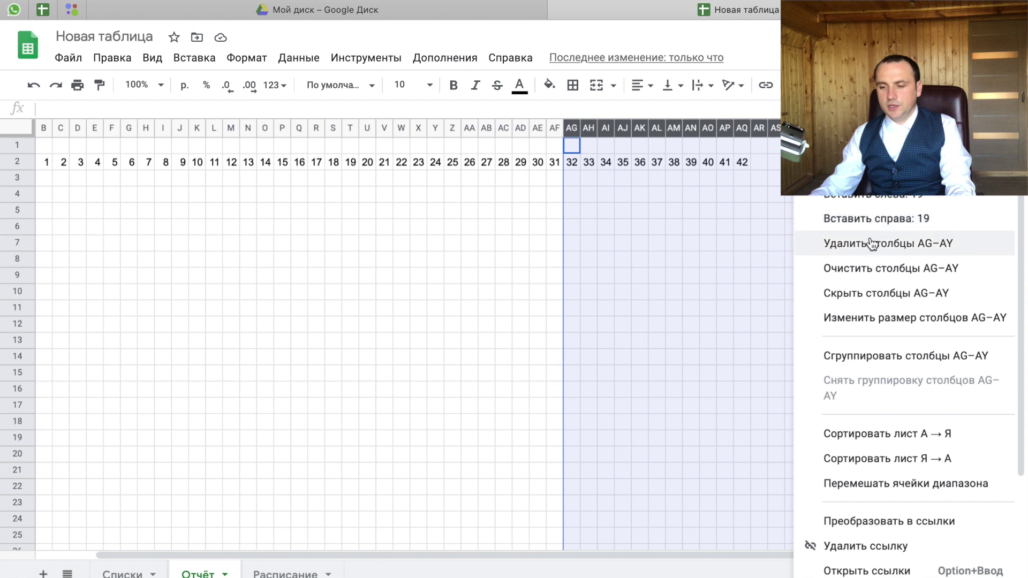
{"action": "left_click", "coordinate": [840, 239]}
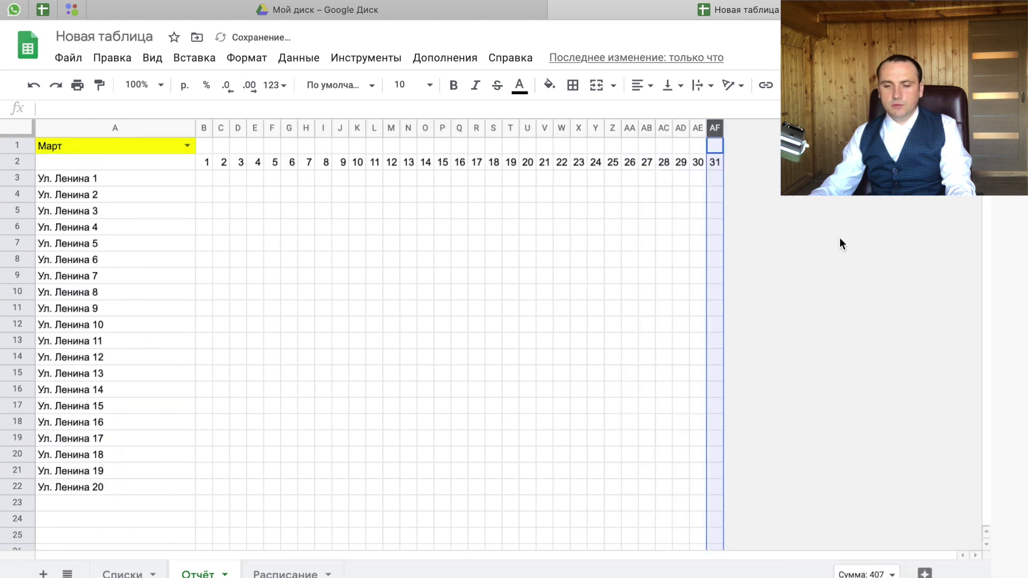
- Select the empty rows starting at row 23
{"action": "left_click", "coordinate": [20, 504]}
{"action": "scroll", "coordinate": [93, 485], "scroll_direction": "down", "scroll_amount": 3}
{"action": "scroll", "coordinate": [128, 481], "scroll_direction": "down", "scroll_amount": 6}
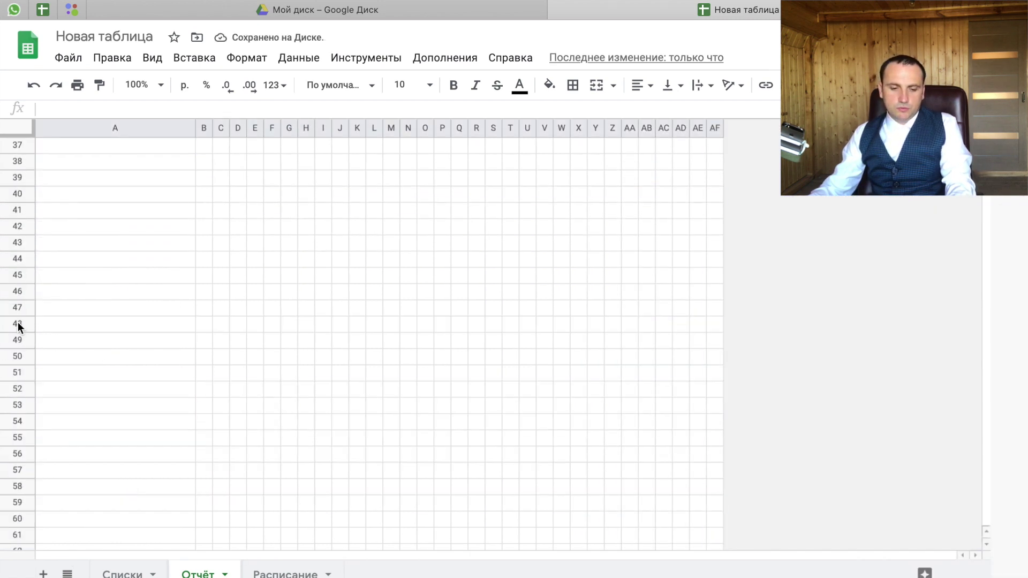
{"action": "scroll", "coordinate": [46, 294], "scroll_direction": "up", "scroll_amount": 8}
{"action": "scroll", "coordinate": [51, 321], "scroll_direction": "down", "scroll_amount": 1}
{"action": "scroll", "coordinate": [54, 334], "scroll_direction": "down", "scroll_amount": 1}
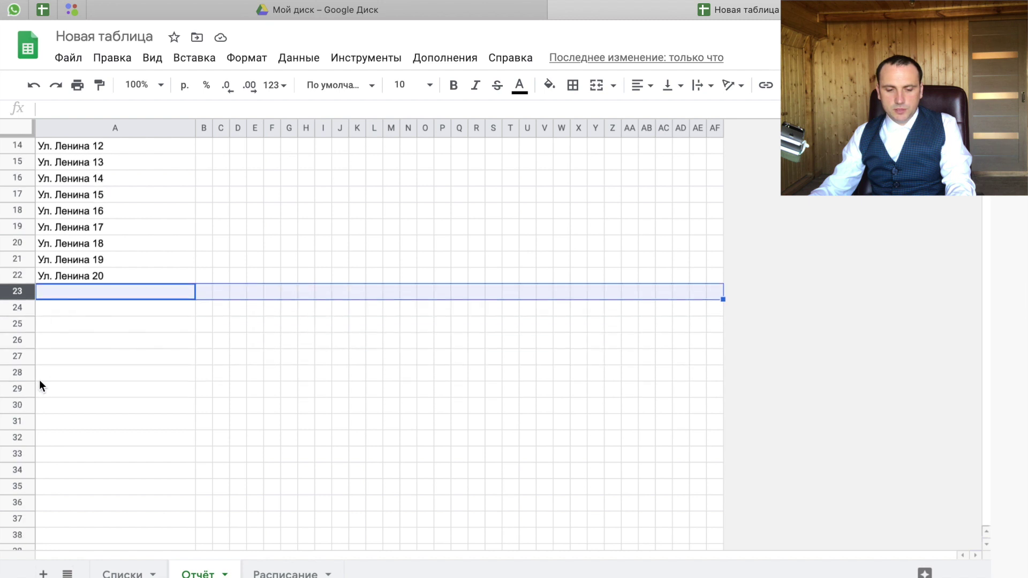
{"action": "left_click_drag", "start_coordinate": [18, 420], "coordinate": [9, 284]}
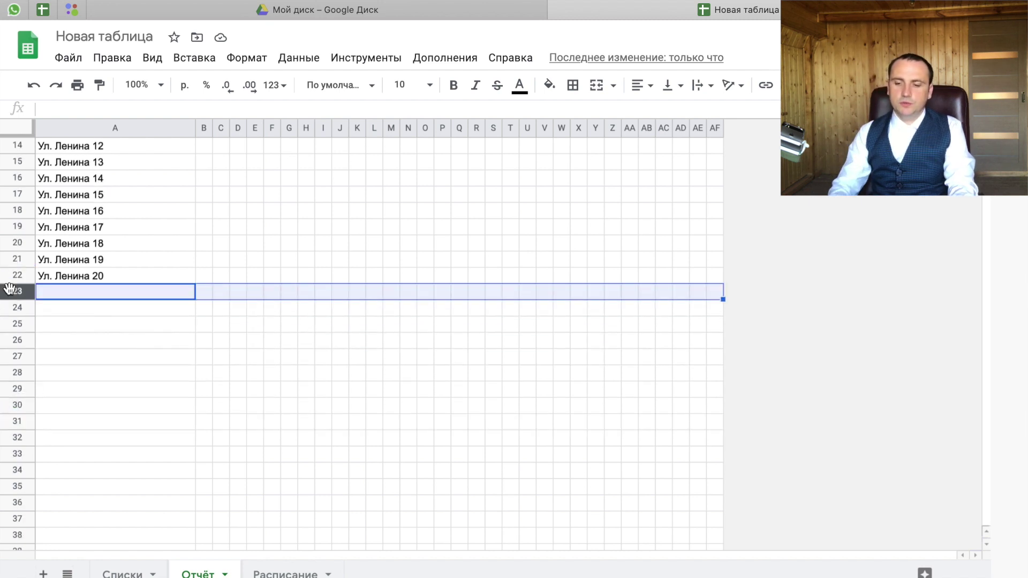
- Delete the empty rows 23 to 1000
{"action": "key", "text": "ctrl+shift+Down"}
{"action": "right_click", "coordinate": [294, 309]}
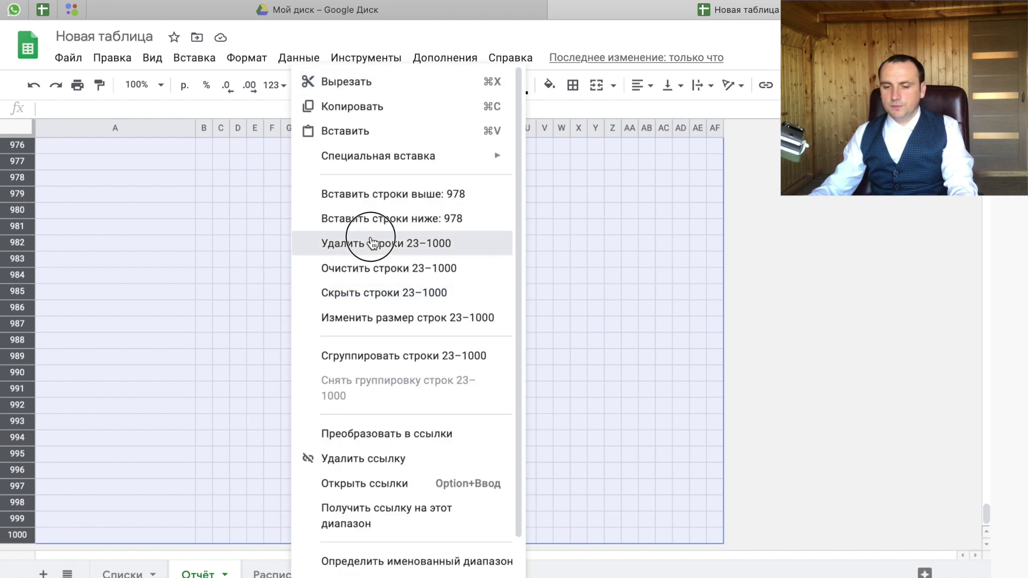
{"action": "left_click", "coordinate": [372, 244]}
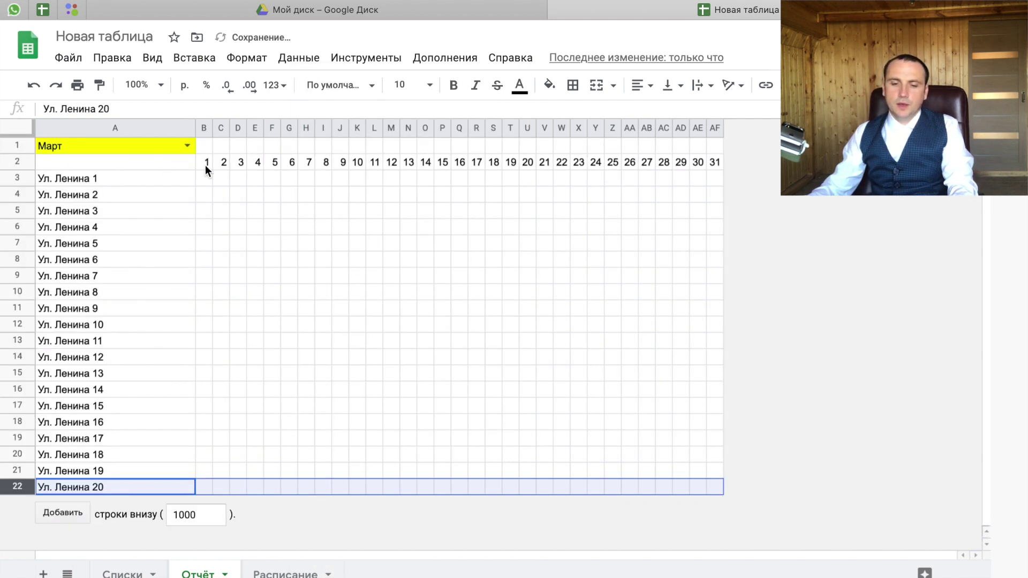
- Apply all borders to the table grid A2:AF22
{"action": "left_click_drag", "start_coordinate": [205, 166], "coordinate": [615, 394]}
{"action": "mouse_move", "coordinate": [102, 161]}
{"action": "left_mouse_down"}
{"action": "mouse_move", "coordinate": [581, 298]}
{"action": "mouse_move", "coordinate": [659, 498]}
{"action": "mouse_move", "coordinate": [717, 491]}
{"action": "left_mouse_up"}
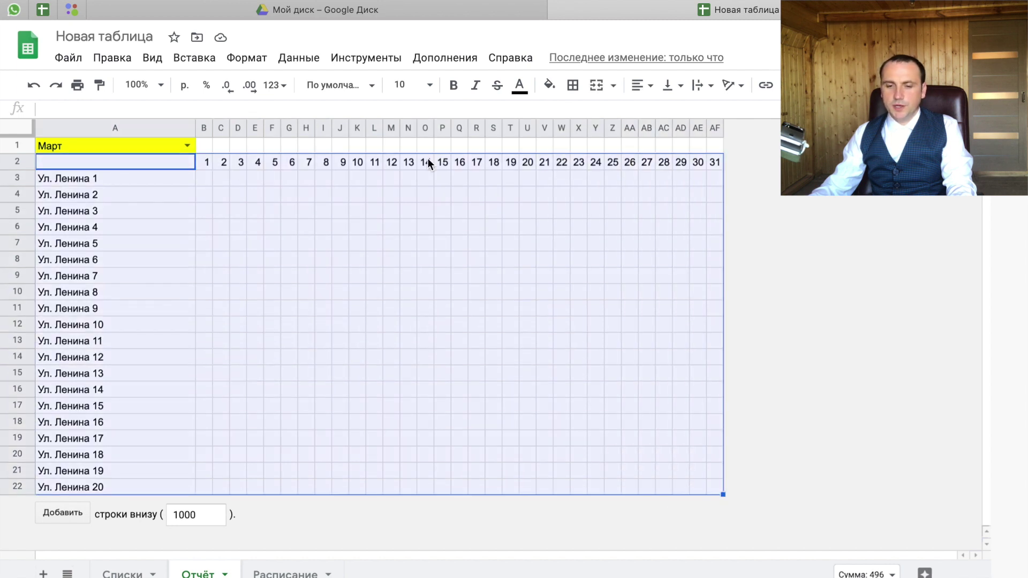
{"action": "left_click", "coordinate": [573, 85]}
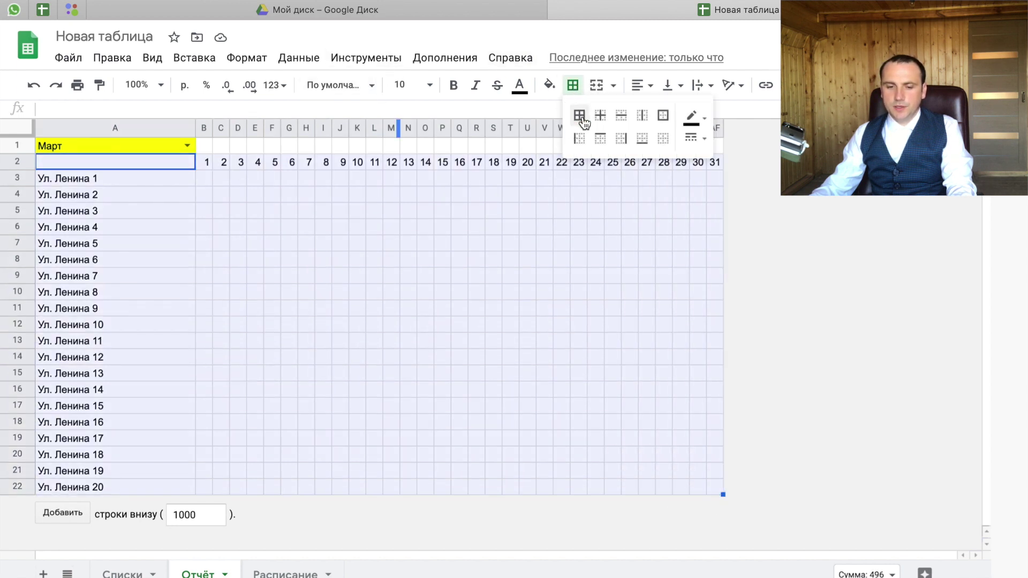
{"action": "left_click", "coordinate": [584, 123]}
- Centre the day numbers in row 2, then go to the Расписание sheet
{"action": "mouse_move", "coordinate": [207, 165]}
{"action": "left_mouse_down"}
{"action": "mouse_move", "coordinate": [700, 189]}
{"action": "mouse_move", "coordinate": [734, 165]}
{"action": "left_mouse_up"}
{"action": "left_click", "coordinate": [642, 84]}
{"action": "left_click", "coordinate": [663, 111]}
{"action": "left_click", "coordinate": [397, 260]}
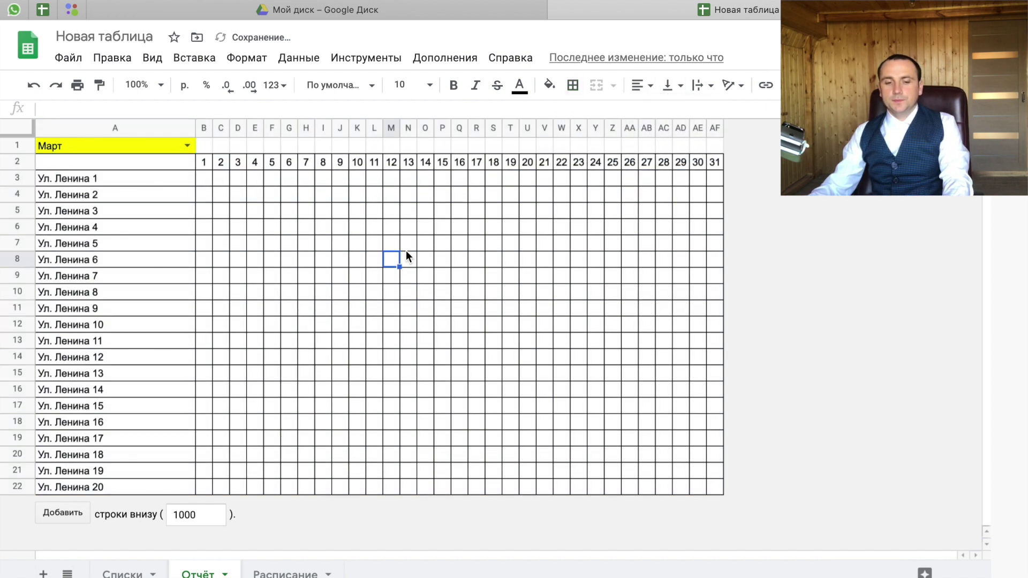
{"action": "left_click", "coordinate": [286, 572]}
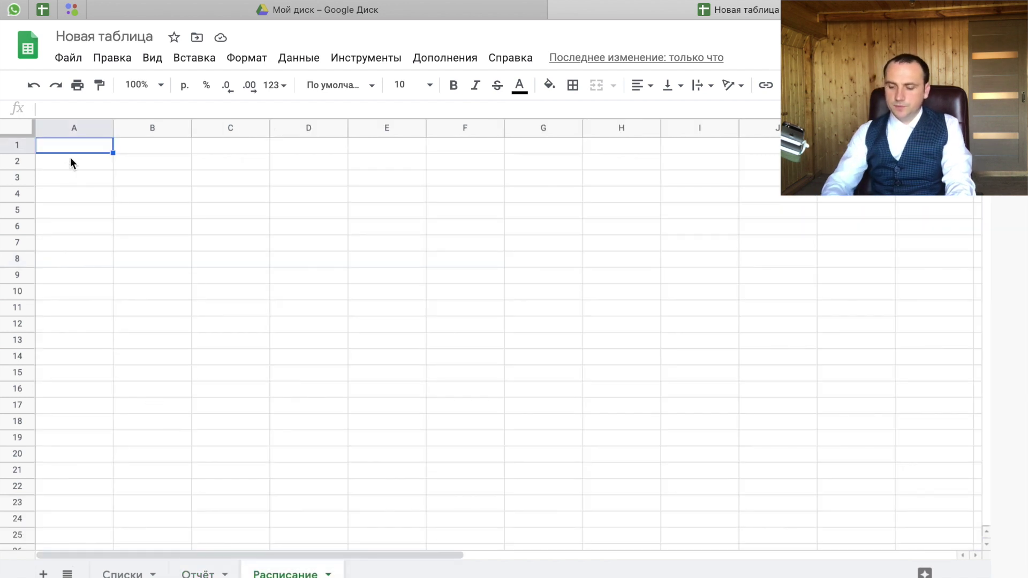
- Fill column A of Расписание with formulas linking to the Отчёт addresses, down to row 21
{"action": "type", "text": "="}
{"action": "left_click", "coordinate": [197, 572]}
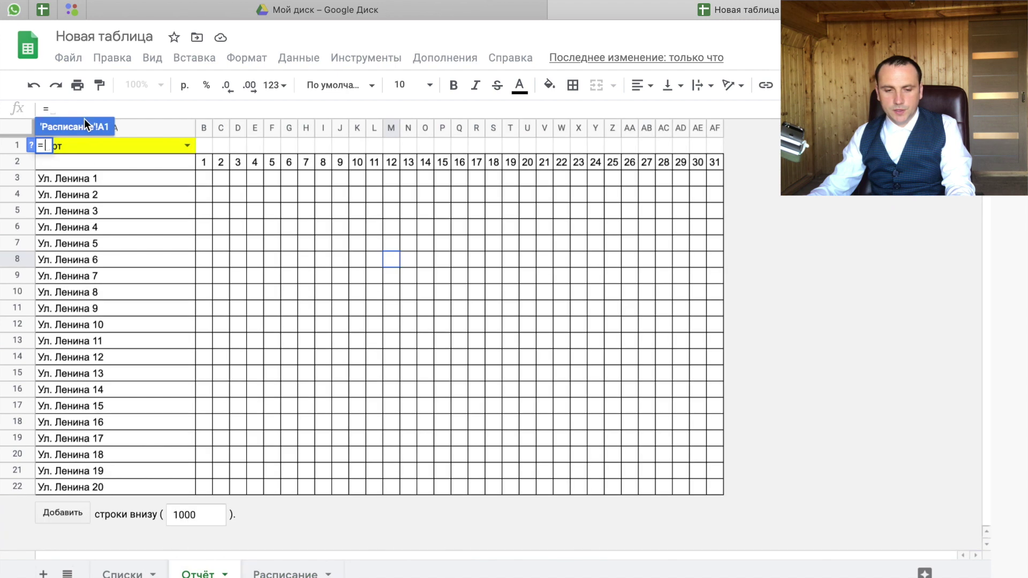
{"action": "left_click", "coordinate": [99, 181]}
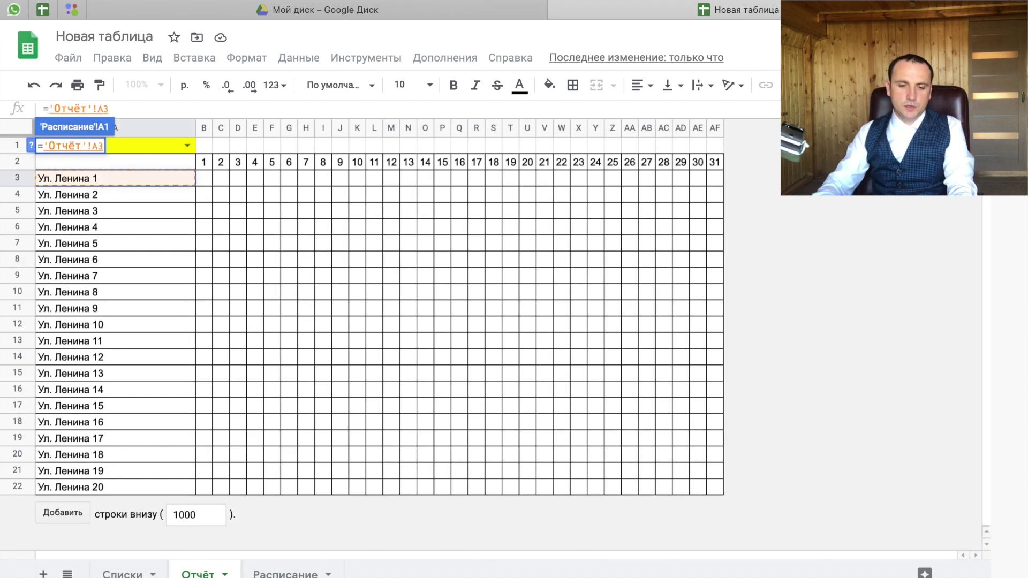
{"action": "key", "text": "Return"}
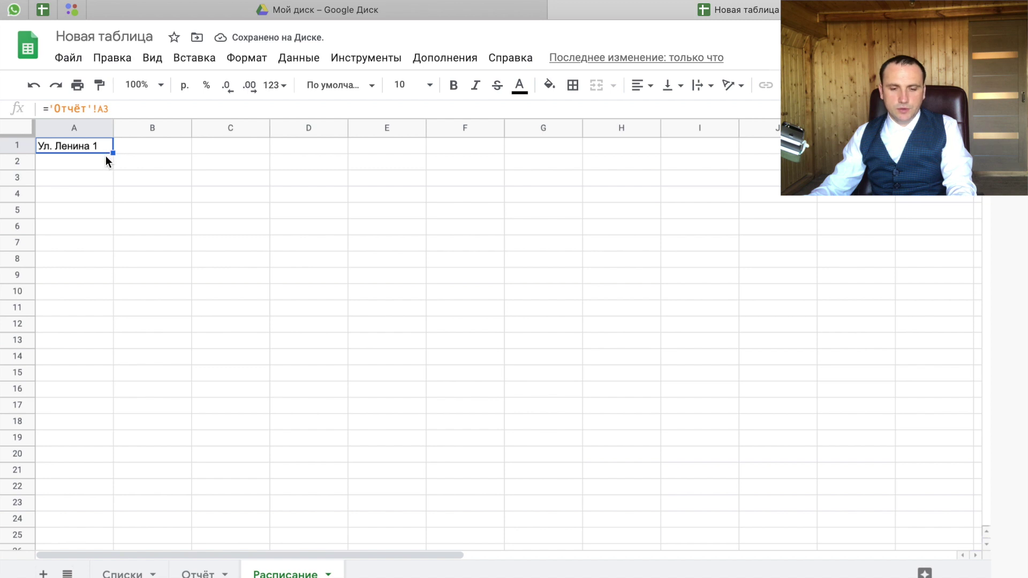
{"action": "key", "text": "Down"}
{"action": "type", "text": "='Отчёт'!A2"}
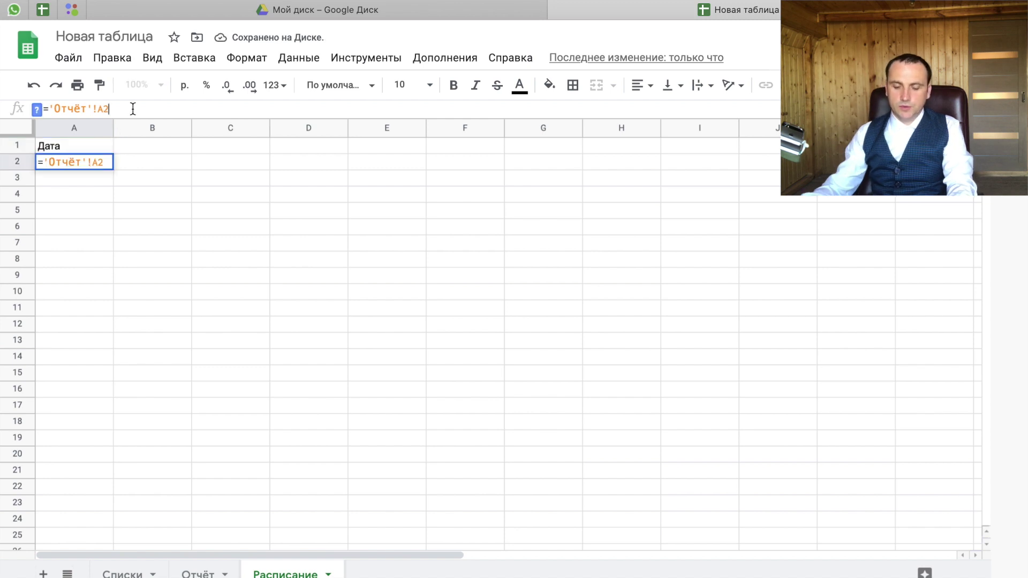
{"action": "key", "text": "Return"}
{"action": "left_click", "coordinate": [107, 162]}
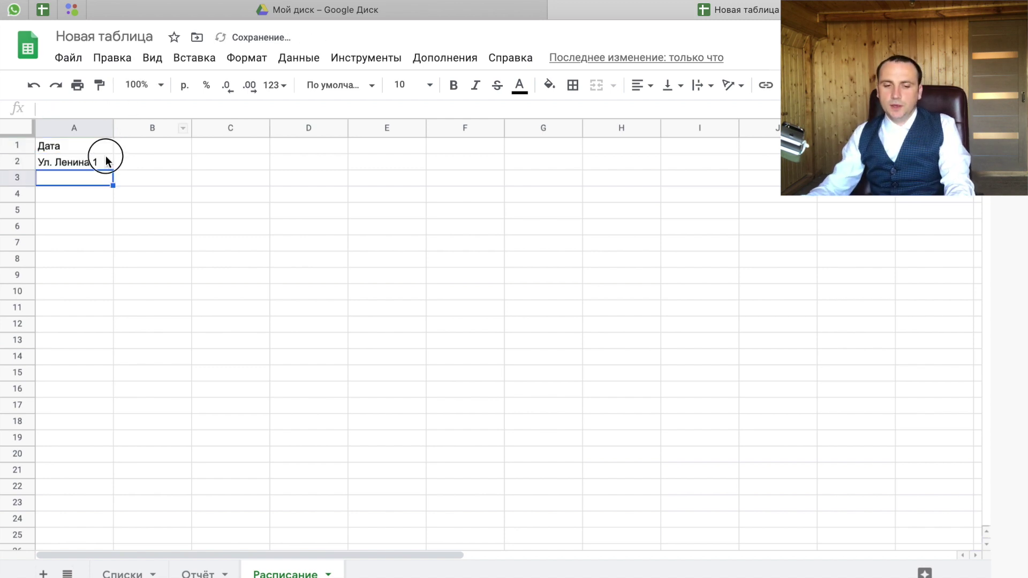
{"action": "left_click_drag", "start_coordinate": [110, 169], "coordinate": [112, 477]}
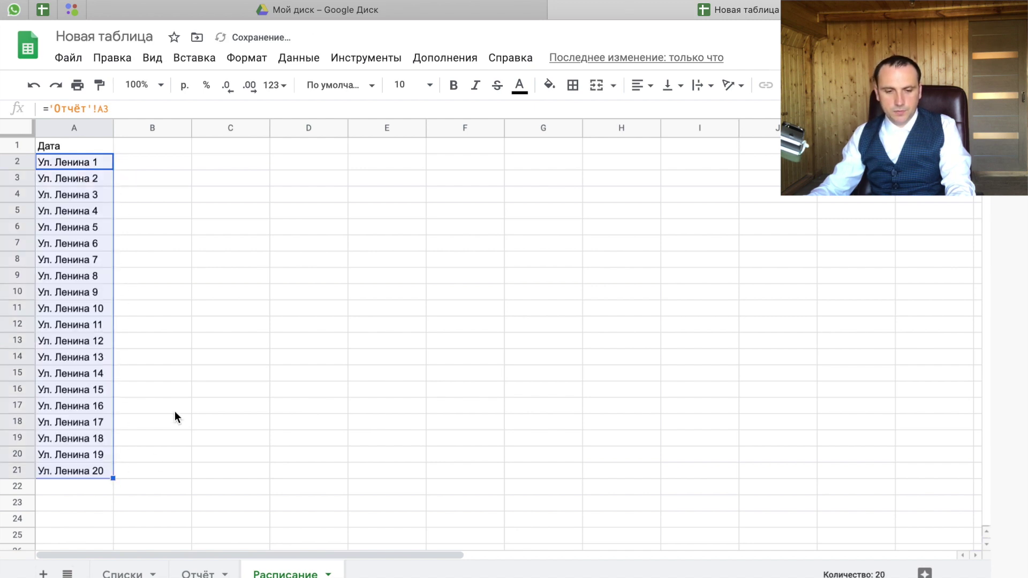
- Freeze column A via View > Freeze > 1 column
{"action": "left_click", "coordinate": [74, 128]}
{"action": "left_click", "coordinate": [152, 57]}
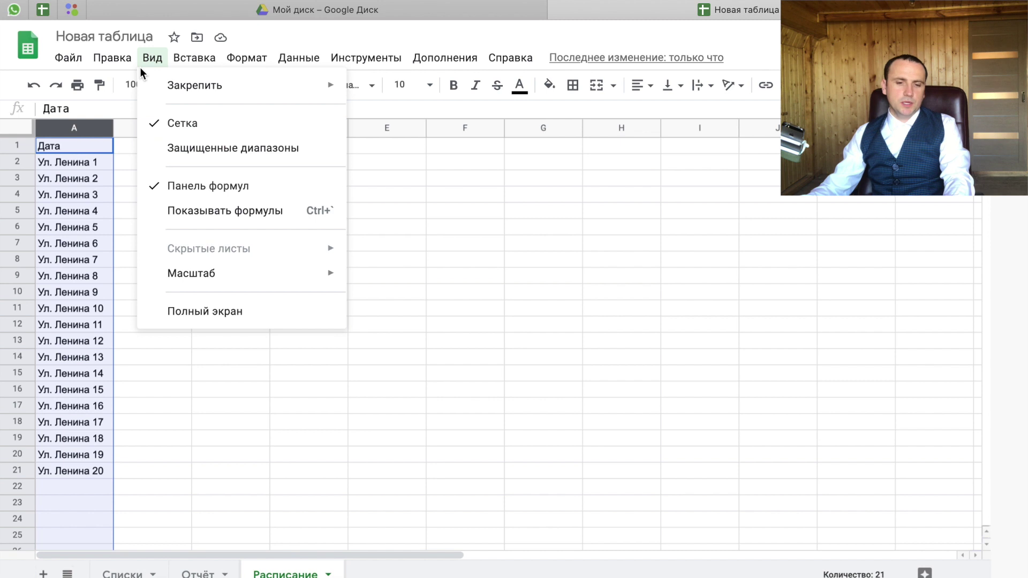
{"action": "mouse_move", "coordinate": [195, 85]}
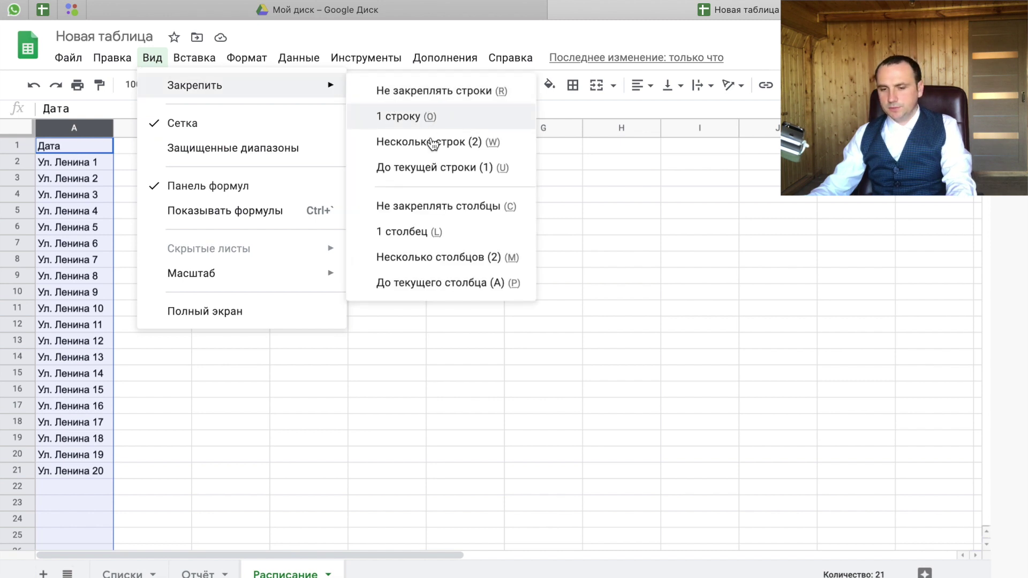
{"action": "left_click", "coordinate": [452, 231]}
{"action": "scroll", "coordinate": [471, 240], "scroll_direction": "right", "scroll_amount": 4}
{"action": "scroll", "coordinate": [471, 241], "scroll_direction": "right", "scroll_amount": 10}
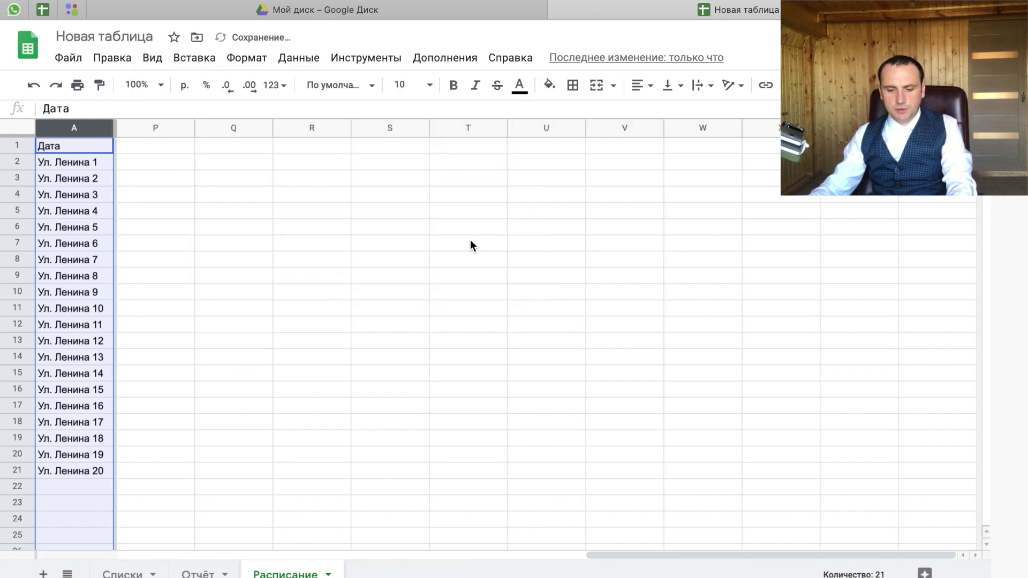
{"action": "scroll", "coordinate": [470, 240], "scroll_direction": "left", "scroll_amount": 2}
{"action": "scroll", "coordinate": [471, 240], "scroll_direction": "left", "scroll_amount": 12}
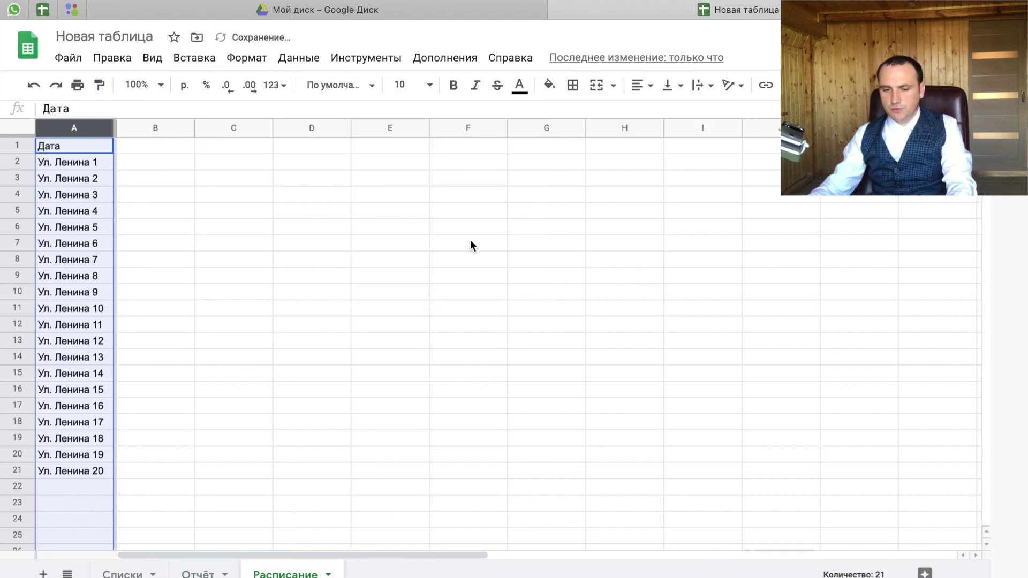
{"action": "left_click", "coordinate": [170, 146]}
- Enter 01/01/2020 in B1 and the next-day formula =$B$1+COLUMN(A1) in C1
{"action": "type", "text": "01/01/"}
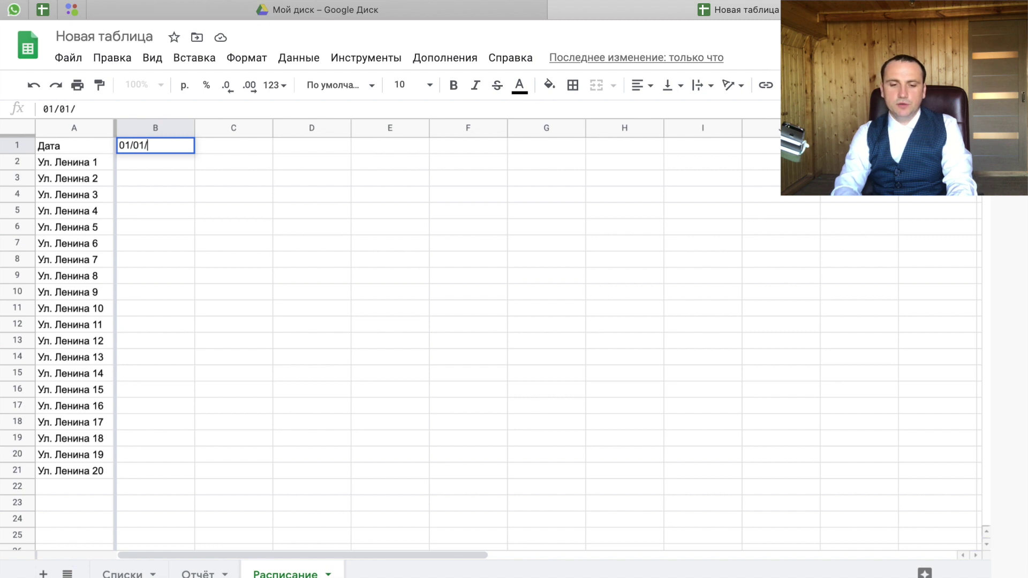
{"action": "key", "text": "Return"}
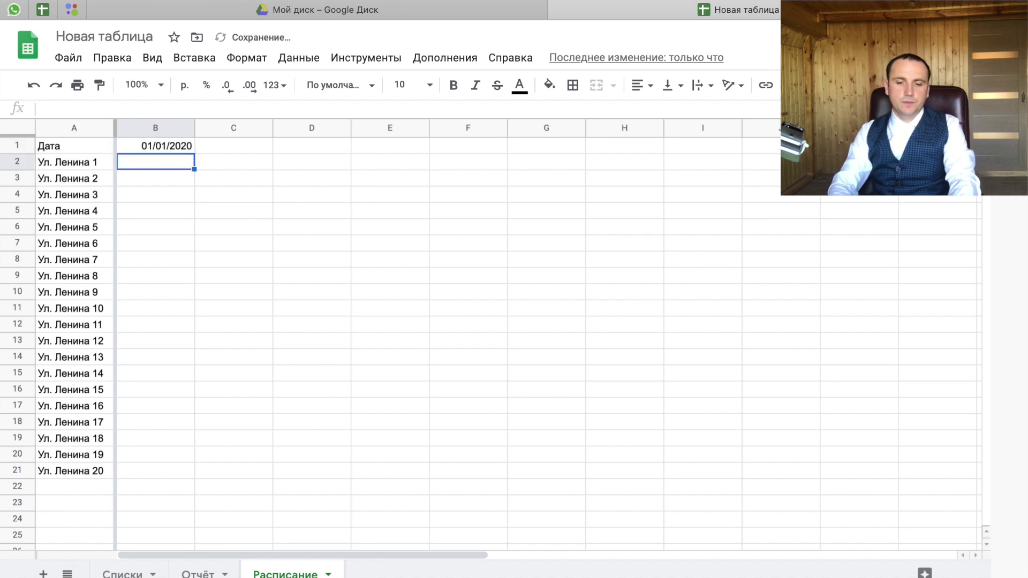
{"action": "left_click", "coordinate": [233, 146]}
{"action": "type", "text": "=B1"}
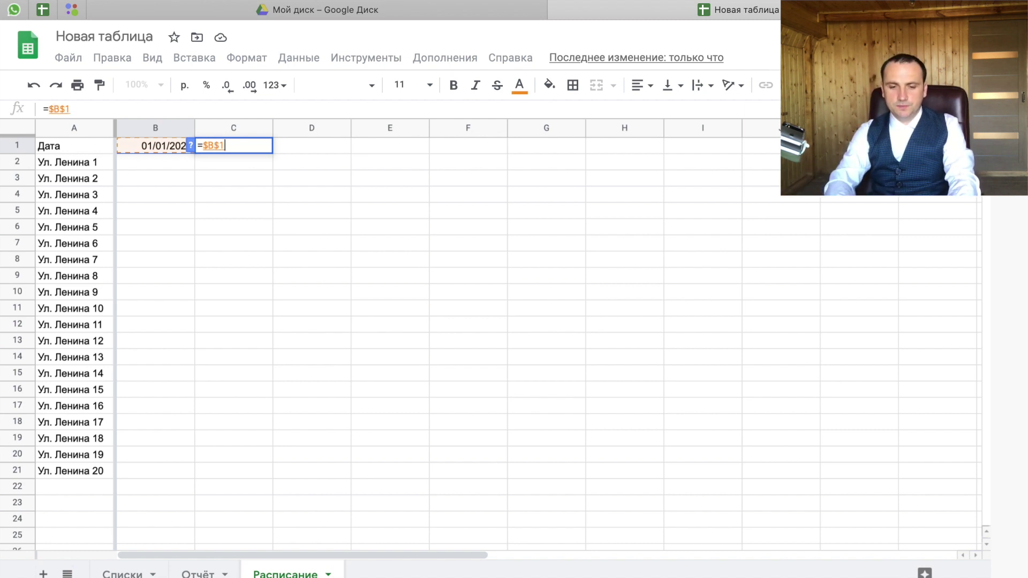
{"action": "type", "text": "+"}
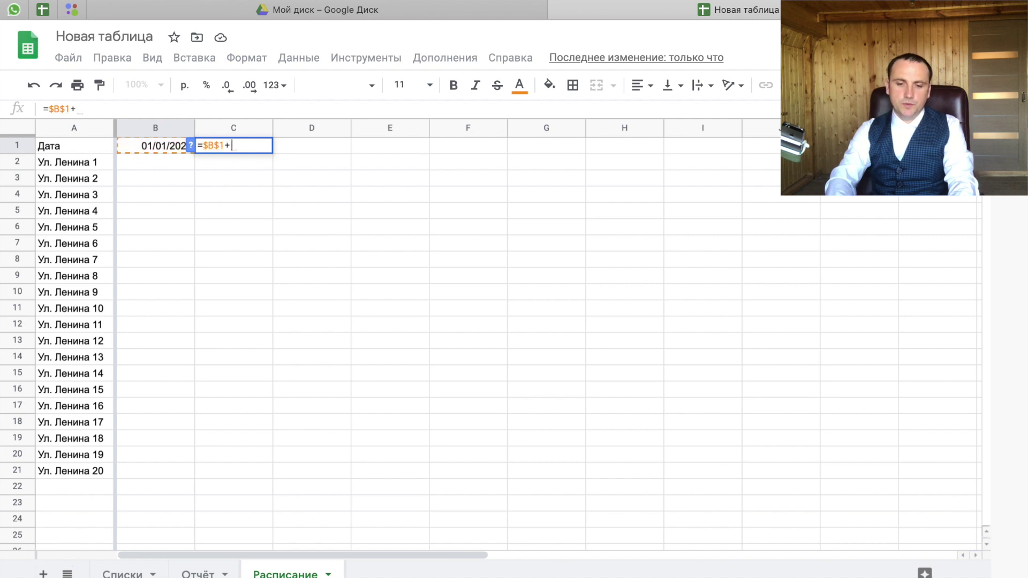
{"action": "type", "text": "c"}
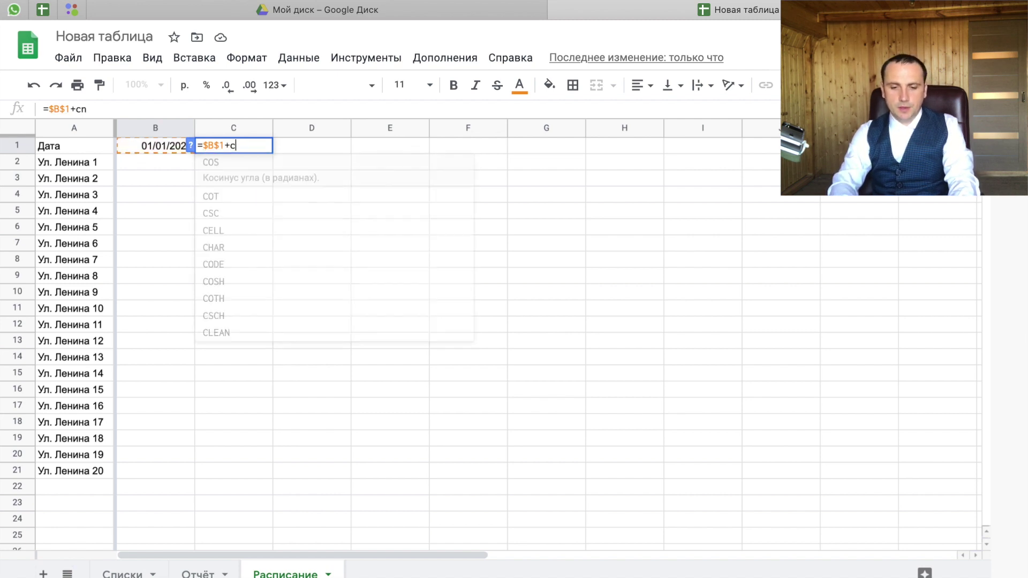
{"action": "key", "text": "BackSpace"}
{"action": "type", "text": "столе"}
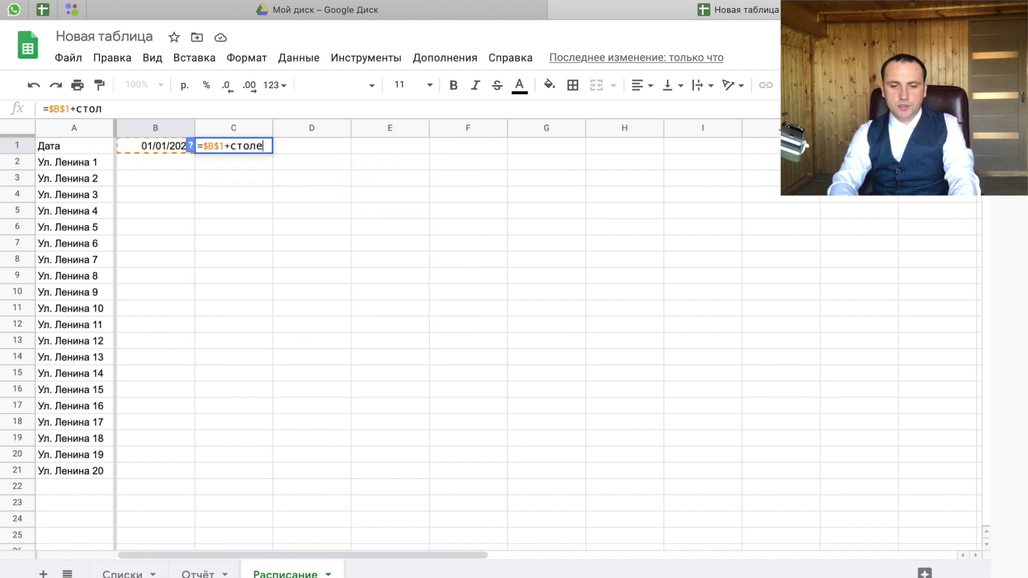
{"action": "type", "text": "цб"}
{"action": "type", "text": "("}
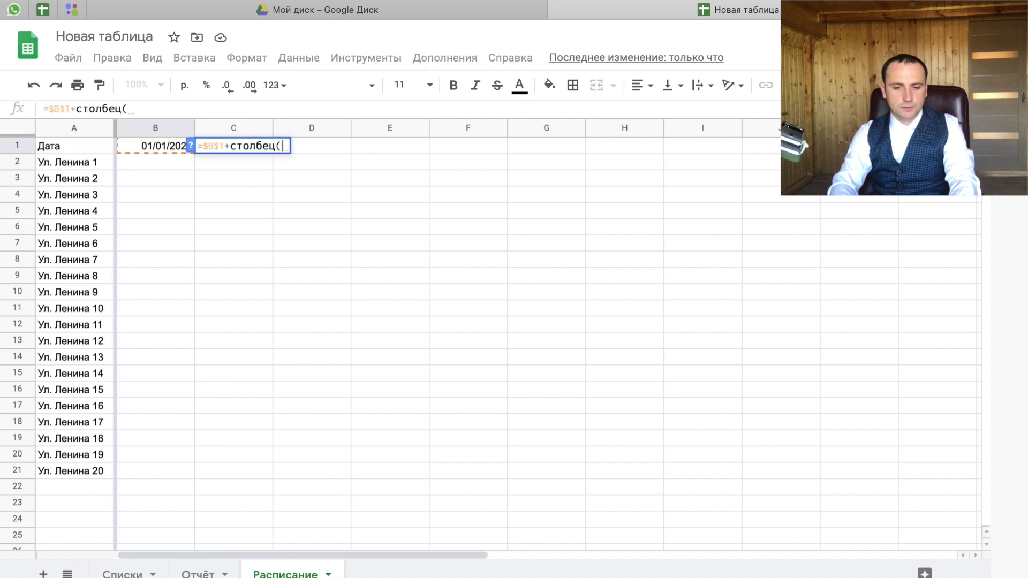
{"action": "type", "text": "A1)"}
{"action": "key", "text": "Return"}
- Copy the C1 date formula across the rest of row 1 from D1
{"action": "left_click", "coordinate": [233, 145]}
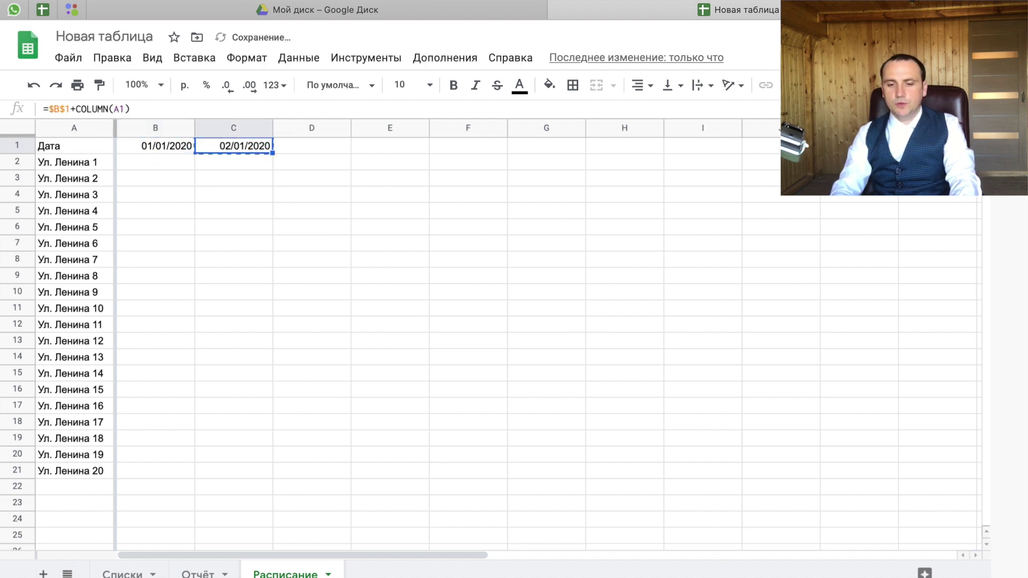
{"action": "left_click", "coordinate": [312, 145]}
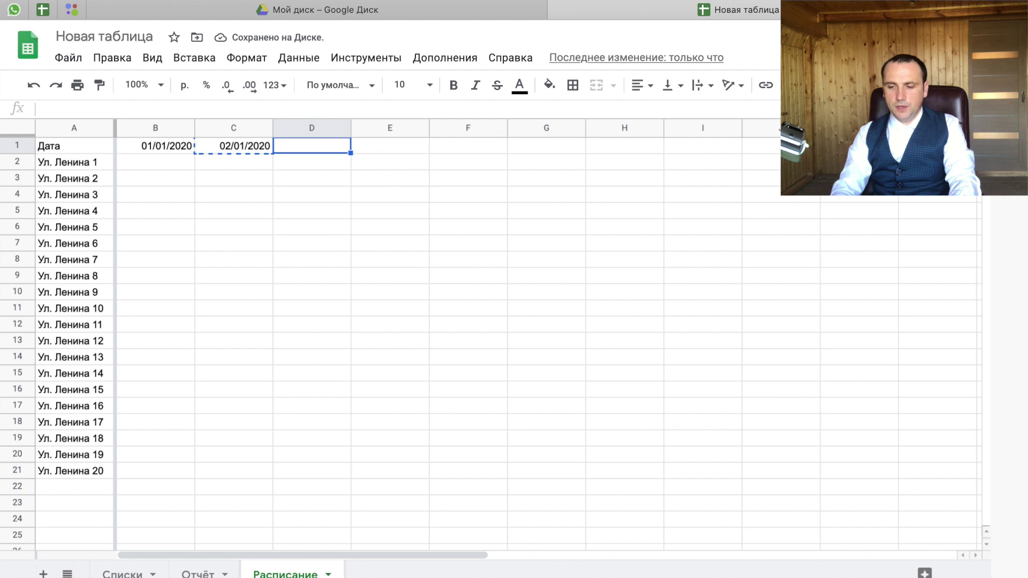
{"action": "key", "text": "ctrl+shift+Right"}
{"action": "key", "text": "ctrl+v"}
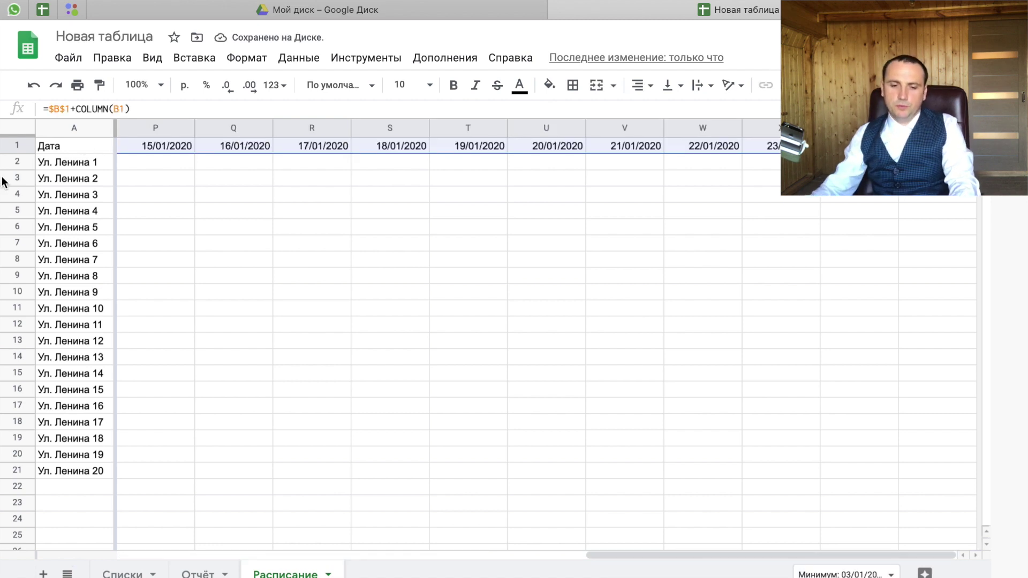
- Select the sheet's data range and add 25 more columns
{"action": "left_click", "coordinate": [160, 128]}
{"action": "left_click", "coordinate": [75, 127]}
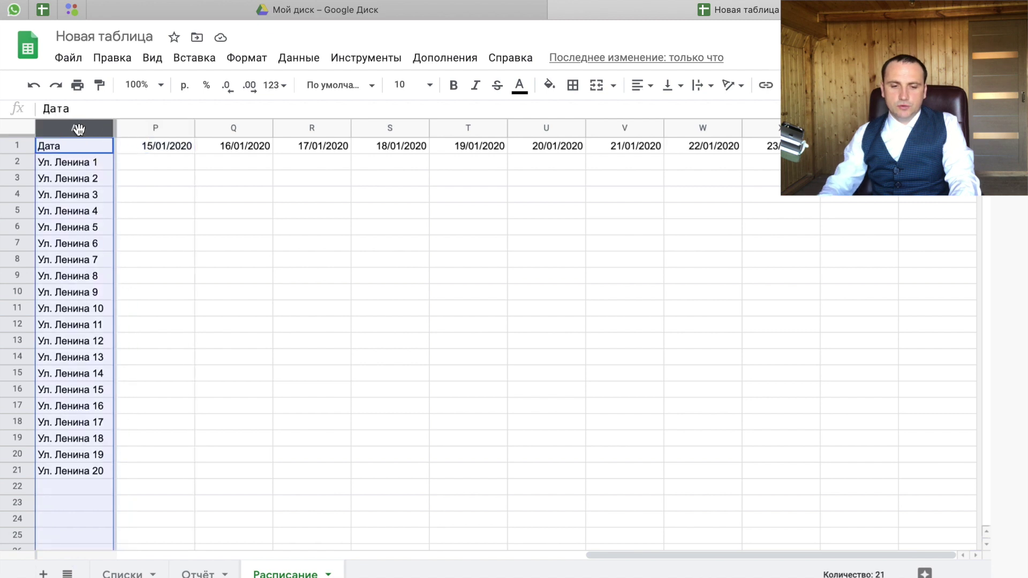
{"action": "key", "text": "Right"}
{"action": "key", "text": "ctrl+shift+Down"}
{"action": "key", "text": "ctrl+shift+Right"}
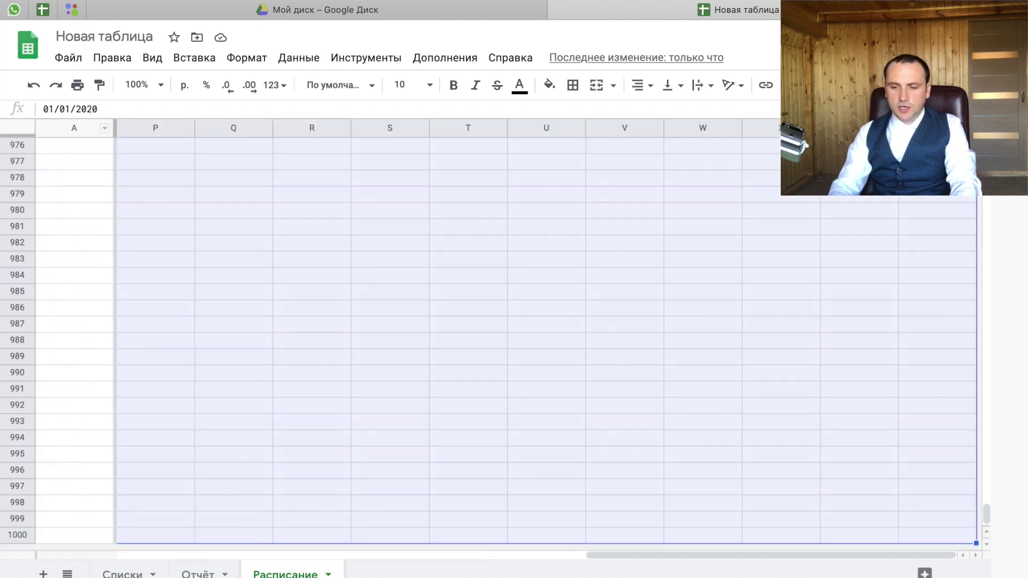
{"action": "right_click", "coordinate": [558, 223]}
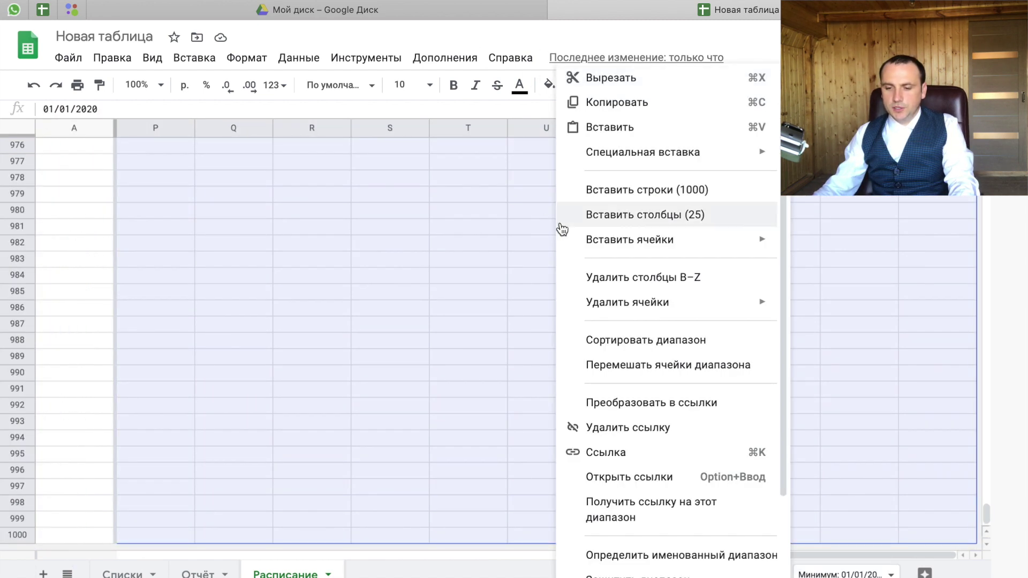
{"action": "left_click", "coordinate": [616, 226]}
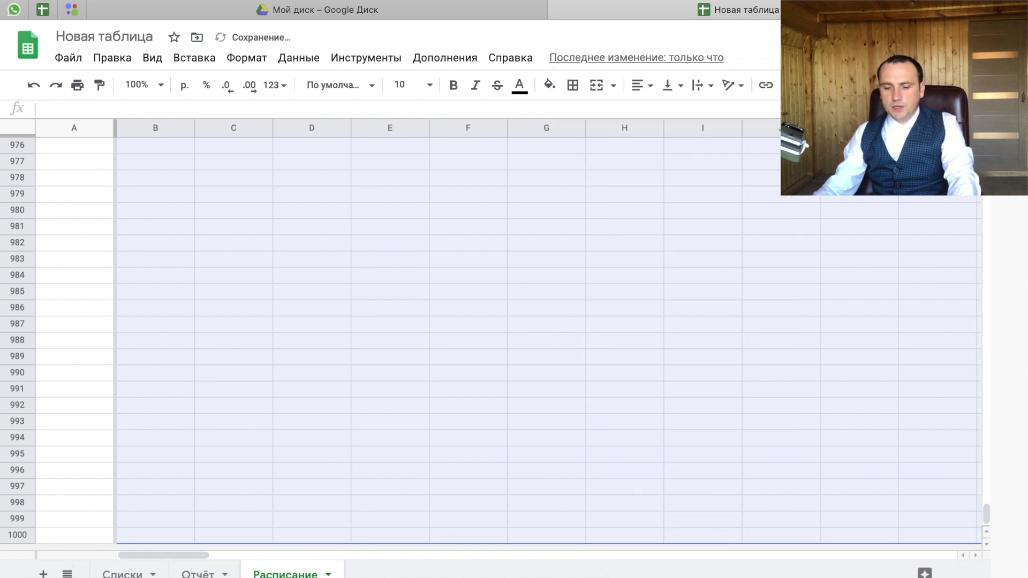
- Paste the C1 date formula across the whole extended row 1
{"action": "left_click", "coordinate": [588, 224]}
{"action": "key", "text": "ctrl+Right"}
{"action": "key", "text": "Up"}
{"action": "key", "text": "Up"}
{"action": "key", "text": "Up"}
{"action": "key", "text": "Up"}
{"action": "key", "text": "Up"}
{"action": "key", "text": "Up"}
{"action": "key", "text": "Up"}
{"action": "key", "text": "Up"}
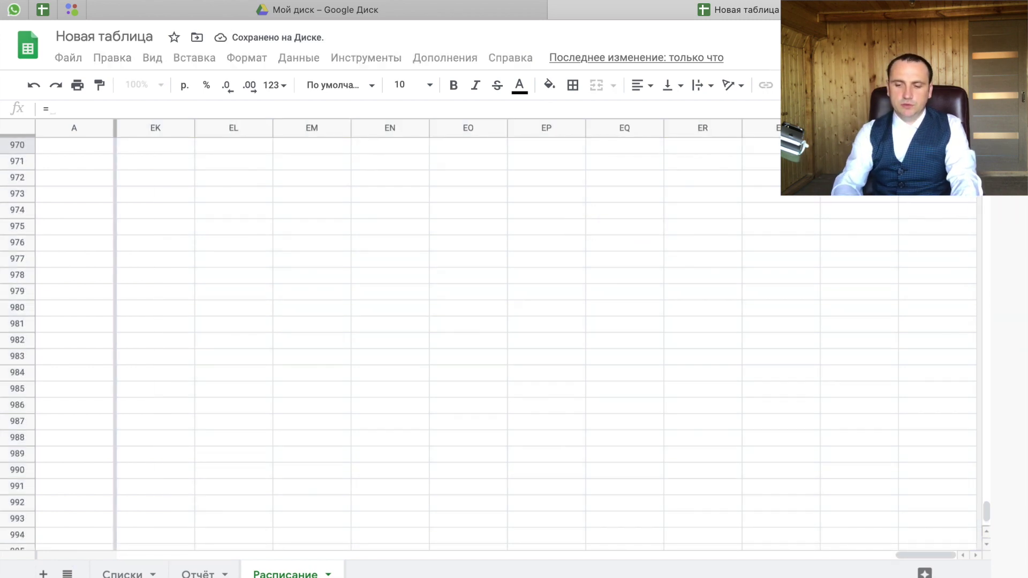
{"action": "key", "text": "ctrl+Up"}
{"action": "key", "text": "ctrl+Home"}
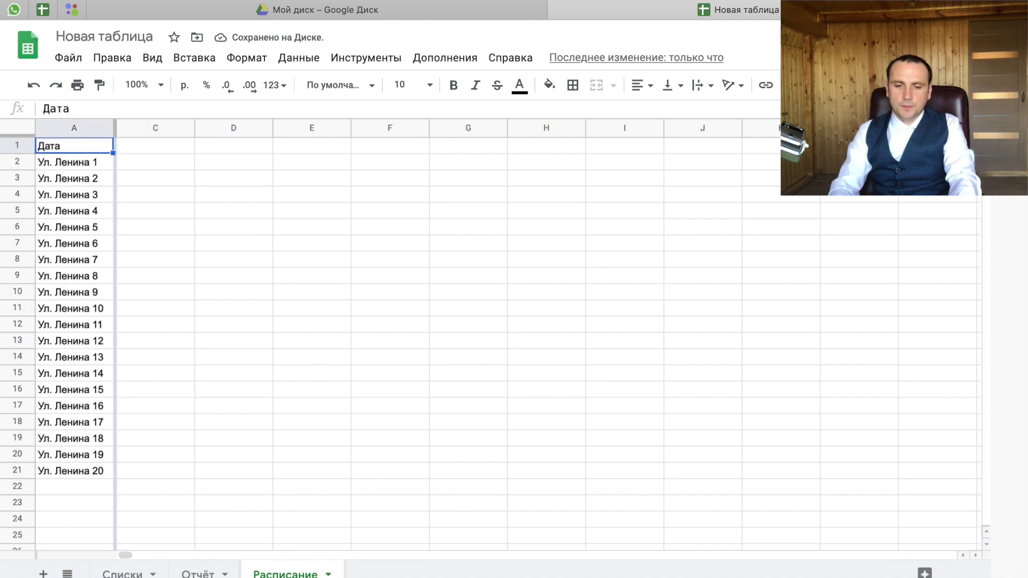
{"action": "key", "text": "ctrl+z"}
{"action": "key", "text": "ctrl+z"}
{"action": "key", "text": "ctrl+z"}
{"action": "key", "text": "ctrl+shift+Right"}
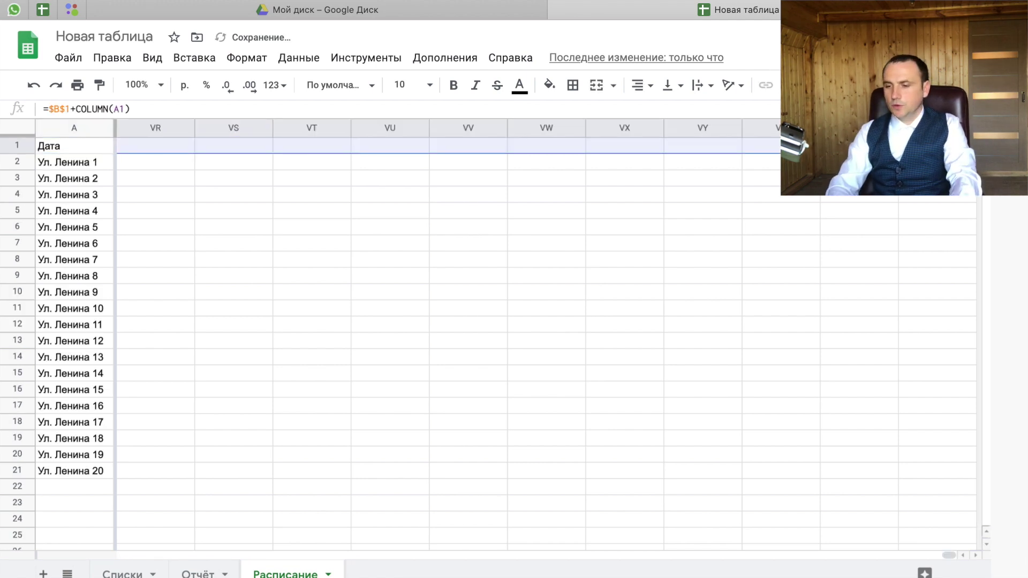
{"action": "key", "text": "ctrl+v"}
{"action": "key", "text": "ctrl+Home"}
{"action": "key", "text": "Right"}
- Find 31/12/2020 and delete every column from ND to the sheet's end
{"action": "key", "text": "ctrl+f"}
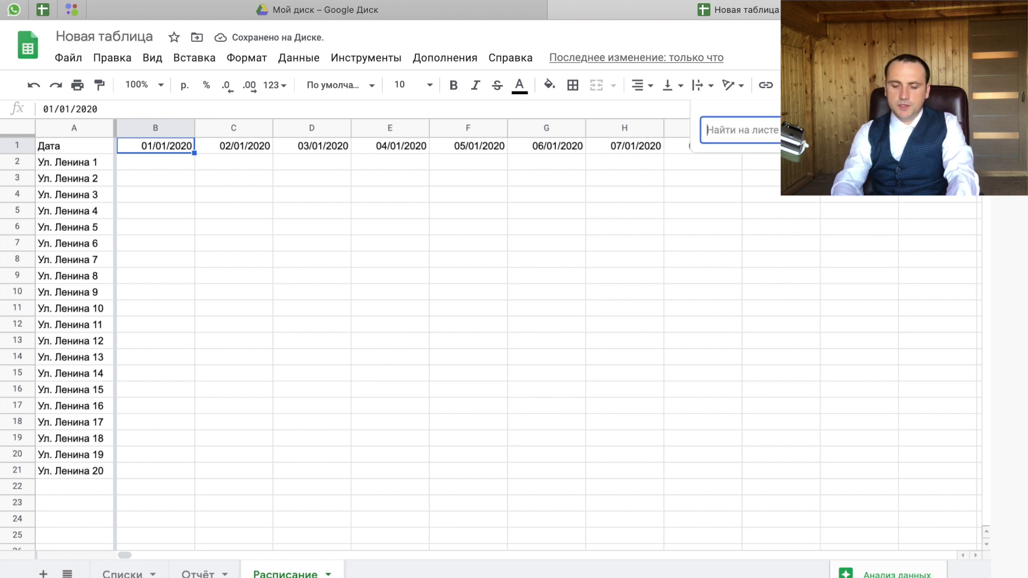
{"action": "type", "text": "31/12"}
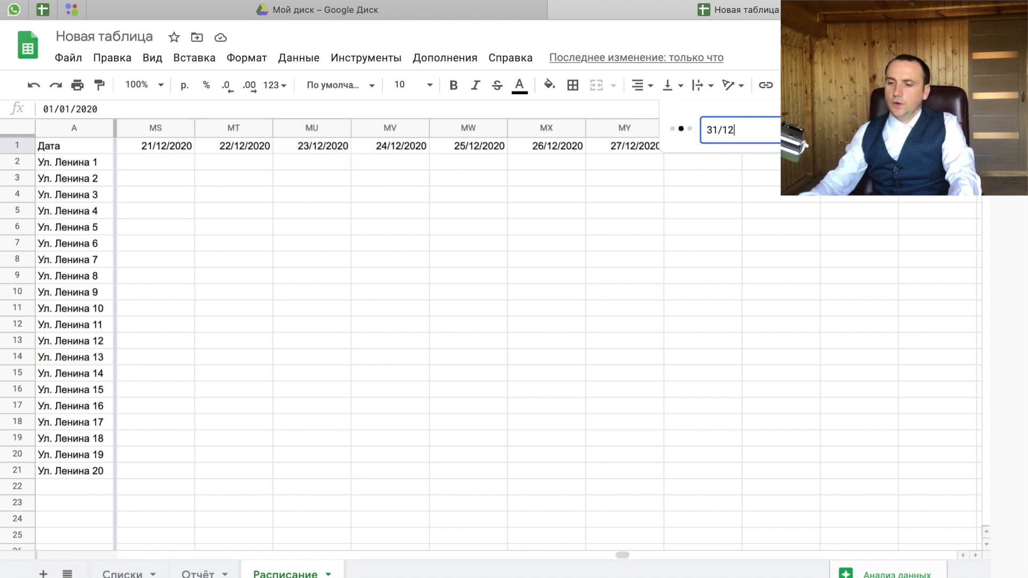
{"action": "left_click", "coordinate": [857, 179]}
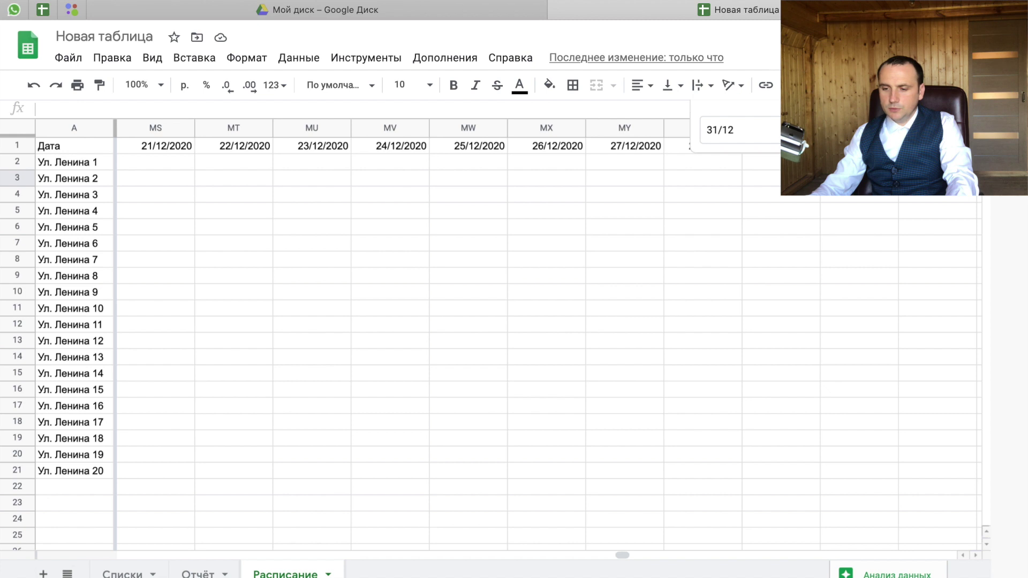
{"action": "key", "text": "Escape"}
{"action": "key", "text": "Right"}
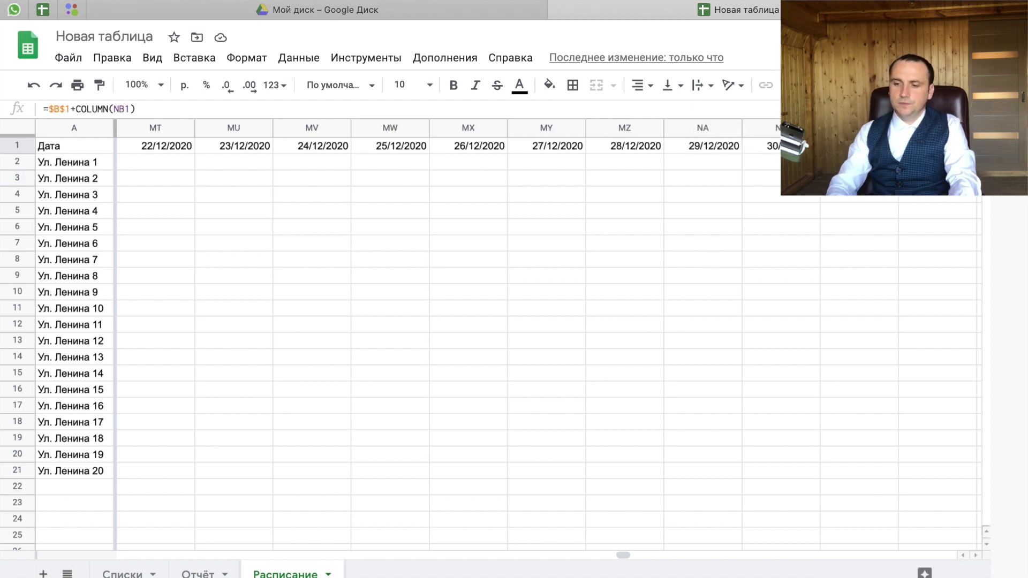
{"action": "key", "text": "ctrl+space"}
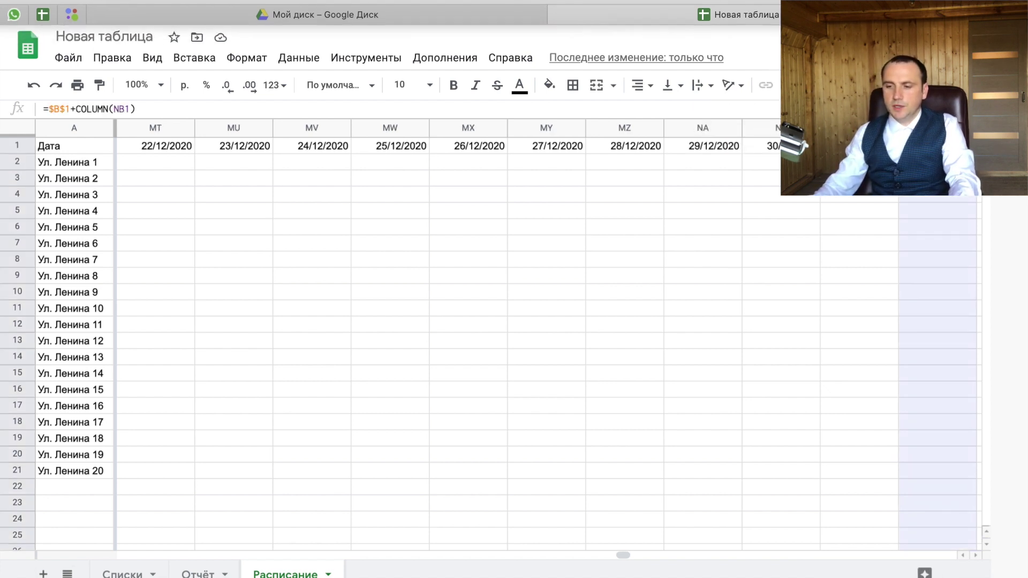
{"action": "key", "text": "ctrl+shift+Right"}
{"action": "right_click", "coordinate": [895, 207]}
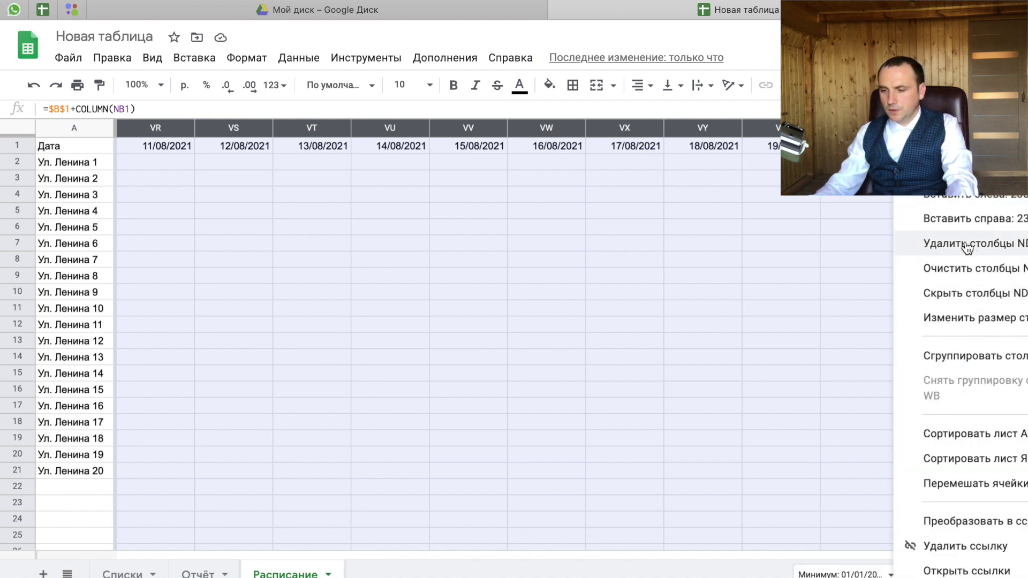
{"action": "left_click", "coordinate": [910, 244]}
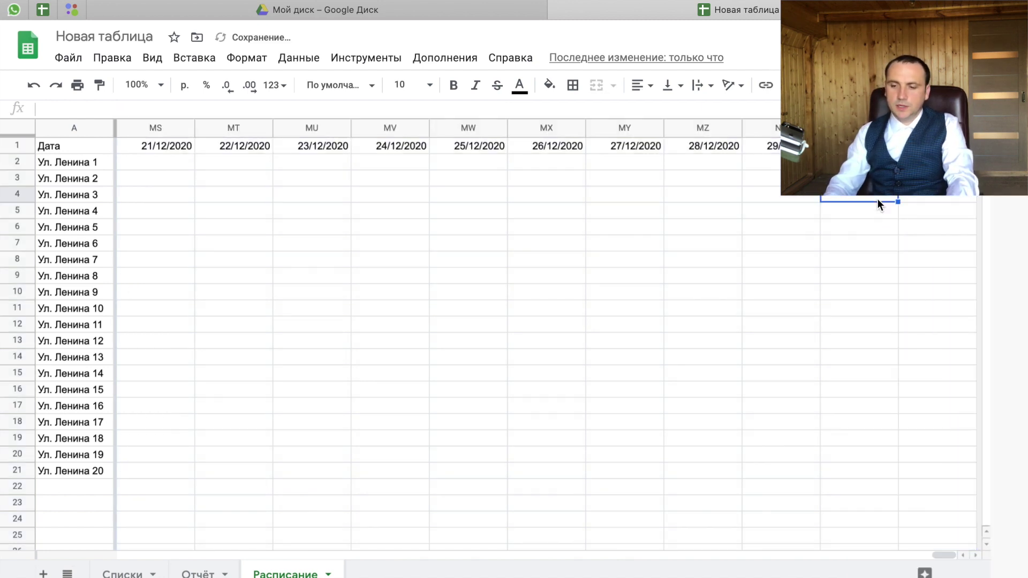
- Select the schedule table A1:NC21 and apply All borders to every cell
{"action": "key", "text": "ctrl+shift+Right"}
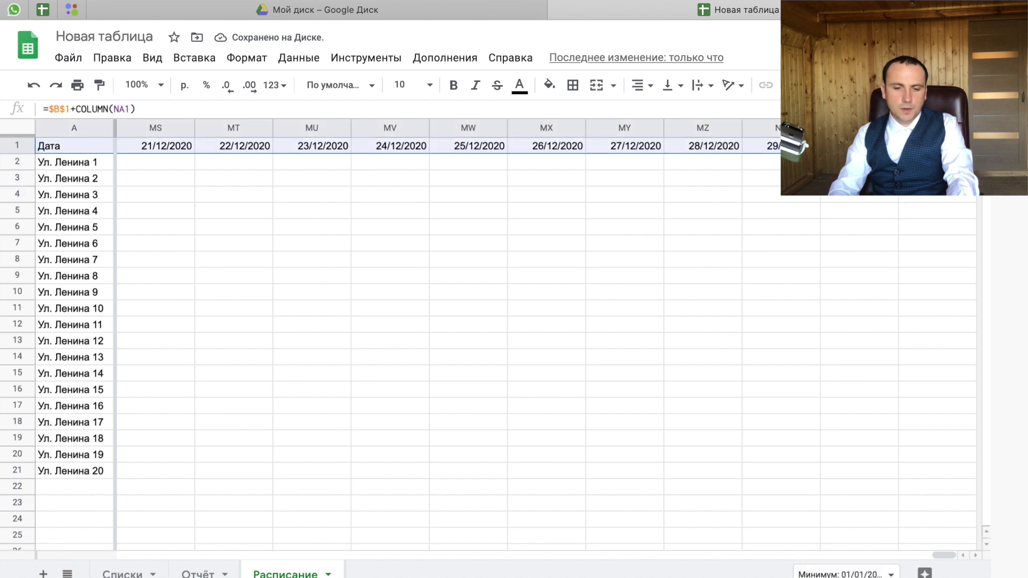
{"action": "key", "text": "shift+Down"}
{"action": "key", "text": "shift+Down"}
{"action": "key", "text": "shift+Down"}
{"action": "key", "text": "shift+Down"}
{"action": "key", "text": "shift+Down"}
{"action": "key", "text": "shift+Down"}
{"action": "key", "text": "shift+Down"}
{"action": "key", "text": "shift+Down"}
{"action": "key", "text": "shift+Down"}
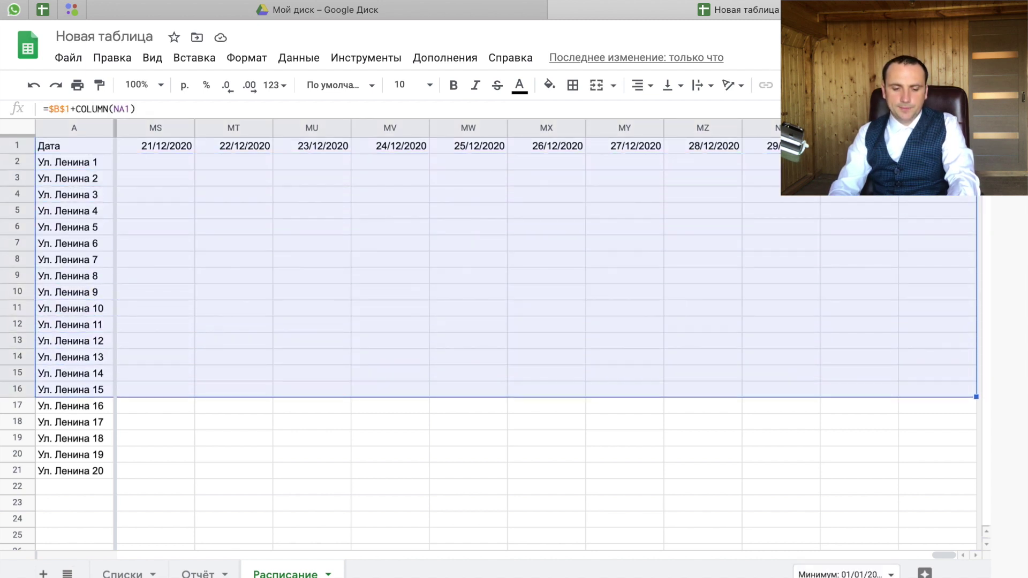
{"action": "key", "text": "ctrl+shift+Down"}
{"action": "key", "text": "ctrl+shift+Up"}
{"action": "key", "text": "shift+Down"}
{"action": "key", "text": "shift+Down"}
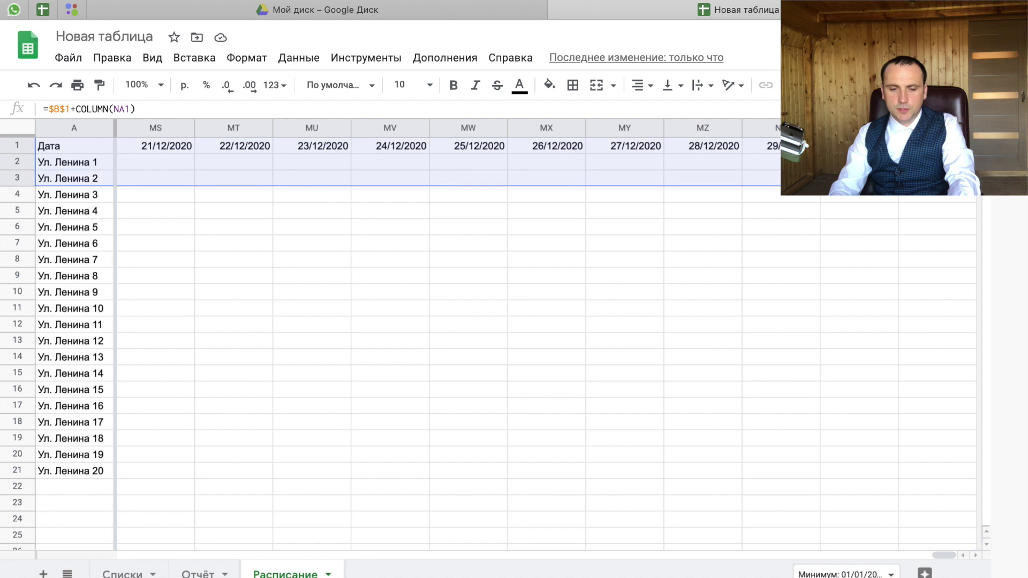
{"action": "key", "text": "shift+Down"}
{"action": "key", "text": "shift+Down"}
{"action": "key", "text": "shift+Down"}
{"action": "key", "text": "shift+Down"}
{"action": "key", "text": "shift+Down"}
{"action": "key", "text": "shift+Down"}
{"action": "key", "text": "shift+Down"}
{"action": "key", "text": "shift+Down"}
{"action": "key", "text": "shift+Down"}
{"action": "key", "text": "shift+Down"}
{"action": "key", "text": "shift+Down"}
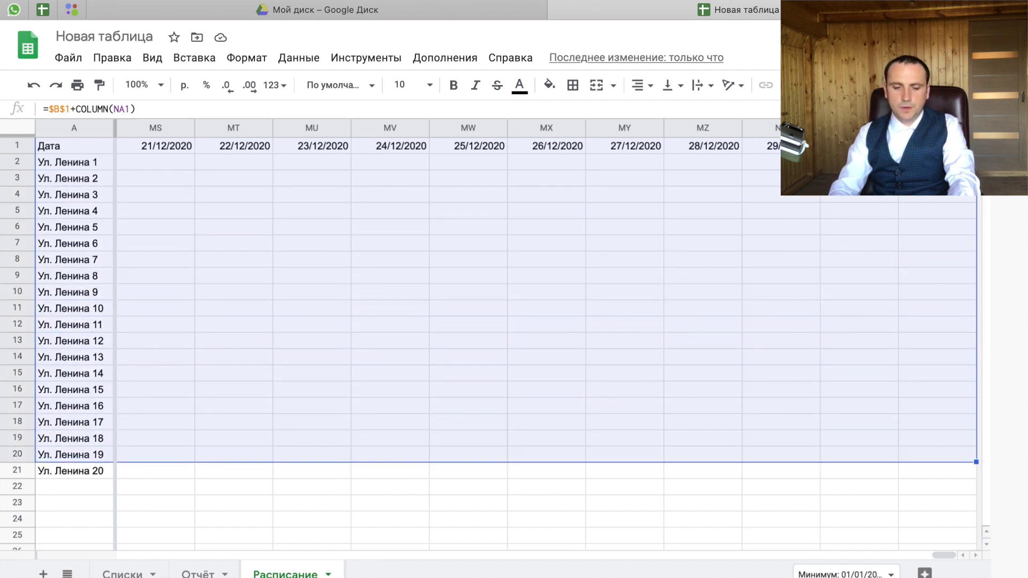
{"action": "key", "text": "shift+Down"}
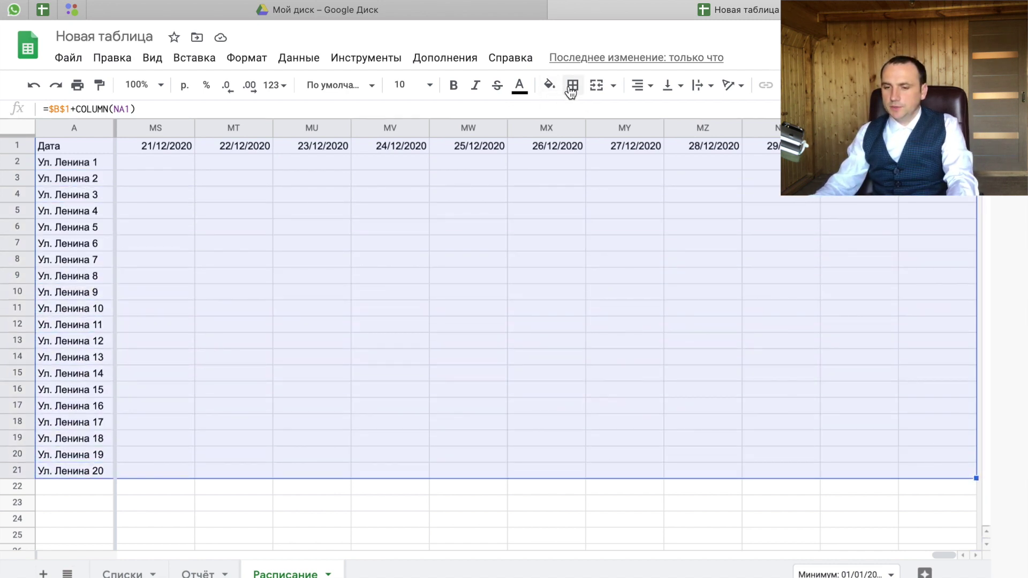
{"action": "left_click", "coordinate": [572, 86]}
{"action": "left_click", "coordinate": [587, 124]}
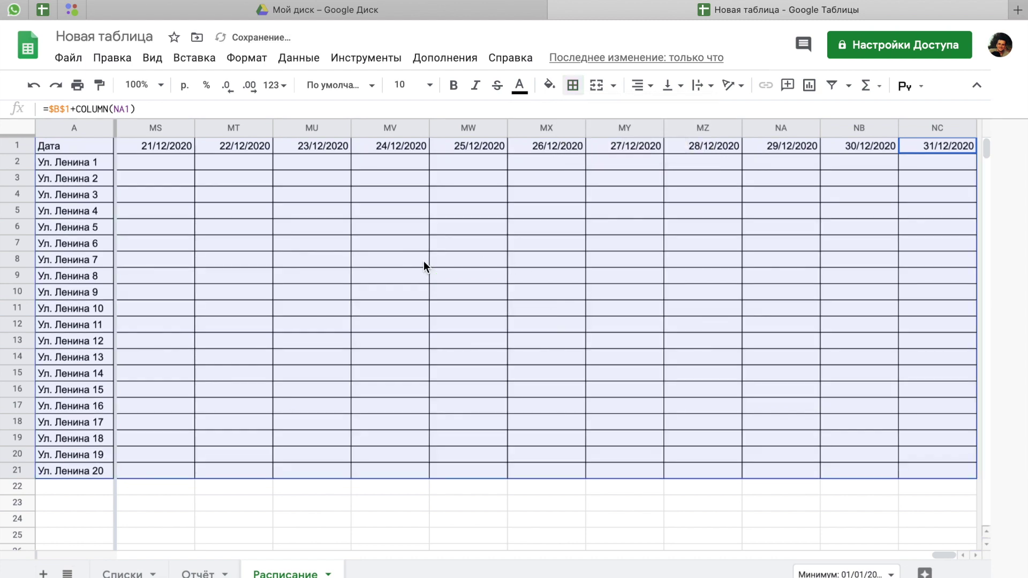
{"action": "right_click", "coordinate": [431, 261]}
{"action": "scroll", "coordinate": [596, 190], "scroll_direction": "down", "scroll_amount": 3}
- Add a protected range for A1:NC21 with edit permission set to 'Only you'
{"action": "left_click", "coordinate": [534, 470]}
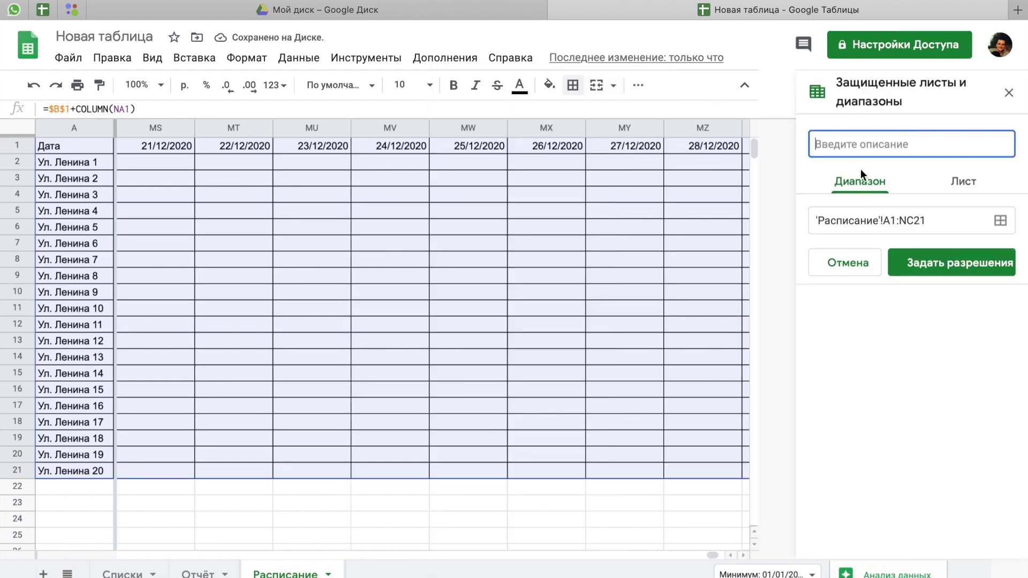
{"action": "left_click", "coordinate": [952, 263]}
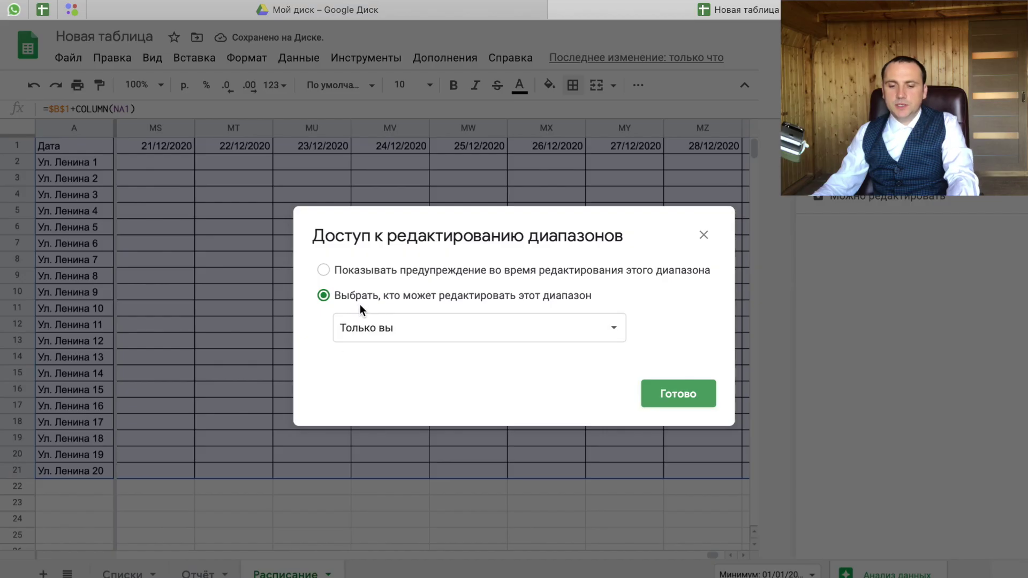
{"action": "left_click", "coordinate": [417, 337]}
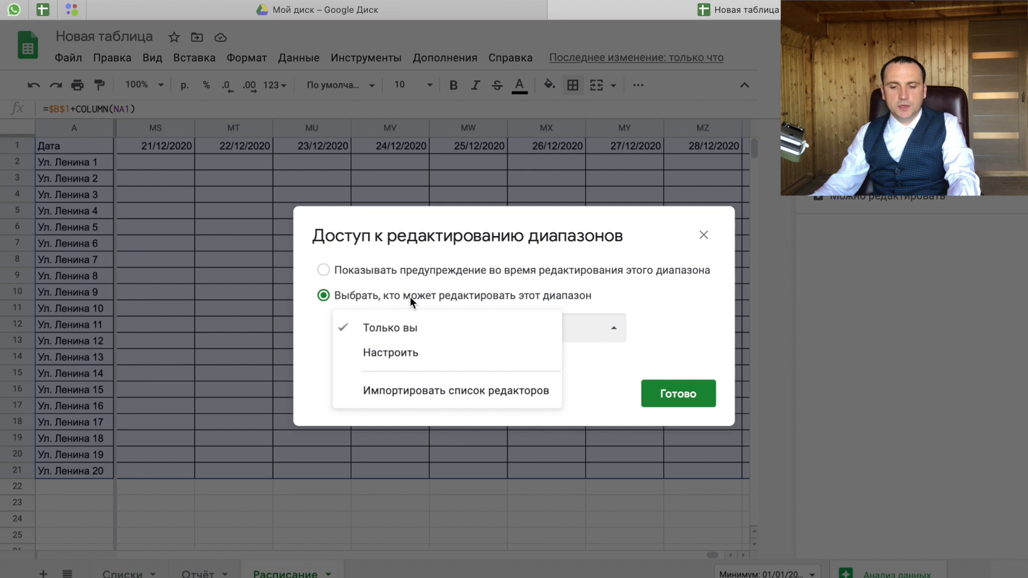
{"action": "left_click", "coordinate": [626, 321]}
{"action": "left_click", "coordinate": [697, 395]}
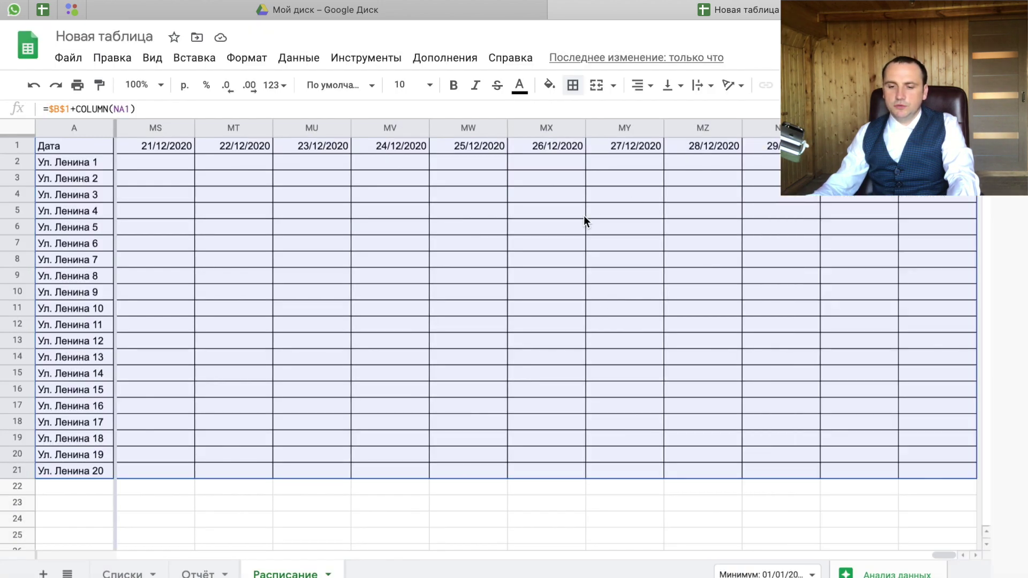
{"action": "left_click", "coordinate": [598, 230]}
- Select rows 22 through 1000 below the table and delete them
{"action": "key", "text": "Home"}
{"action": "key", "text": "ctrl+Home"}
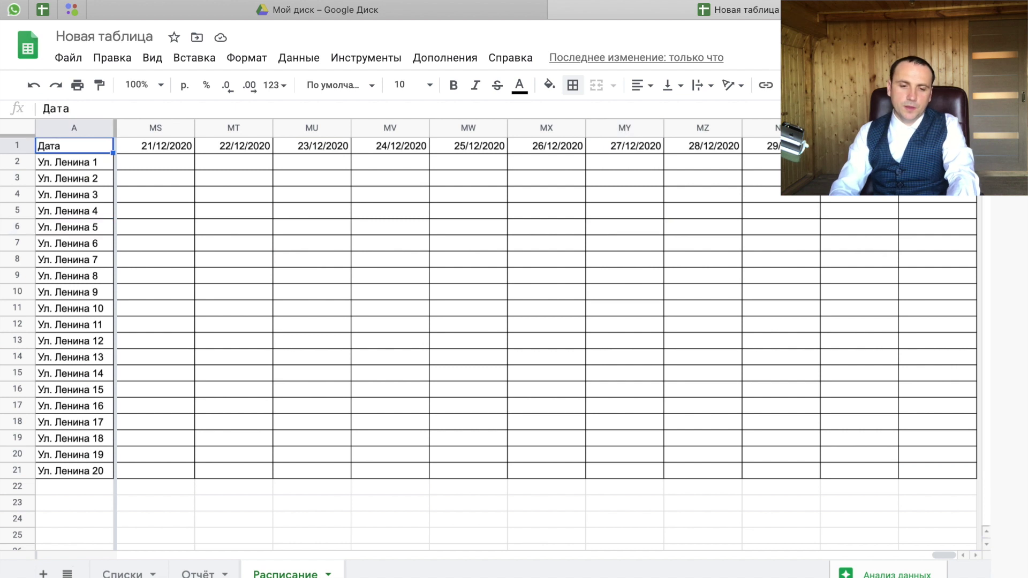
{"action": "key", "text": "Right"}
{"action": "key", "text": "Down"}
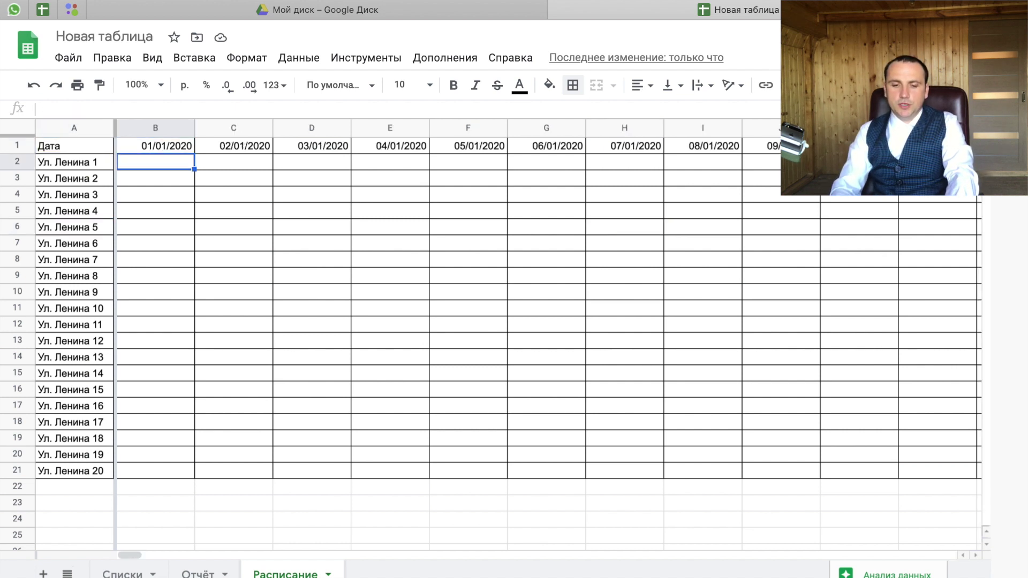
{"action": "key", "text": "ctrl+shift+Down"}
{"action": "key", "text": "ctrl+shift+Up"}
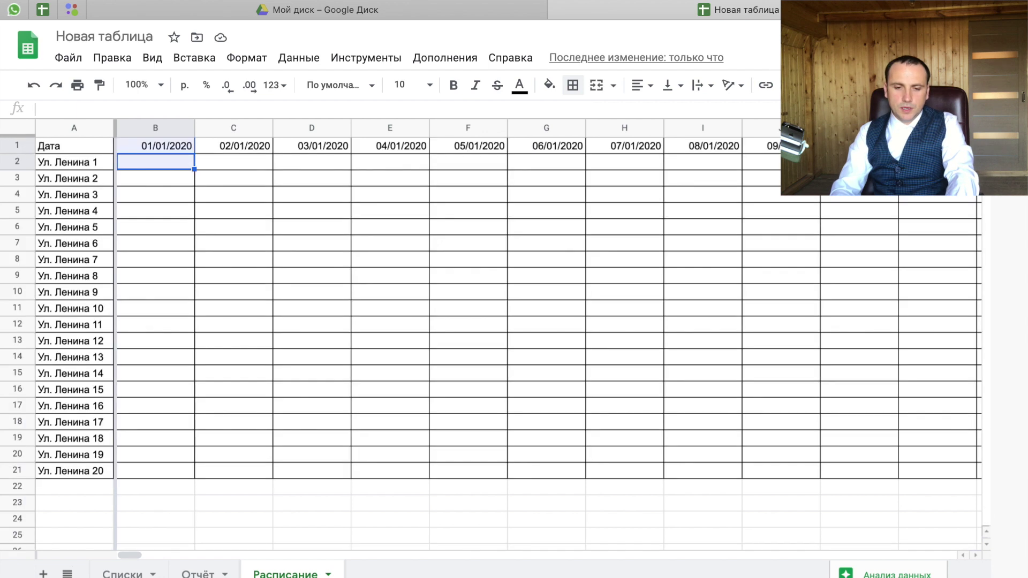
{"action": "left_click", "coordinate": [17, 487]}
{"action": "key", "text": "ctrl+shift+Down"}
{"action": "right_click", "coordinate": [234, 428]}
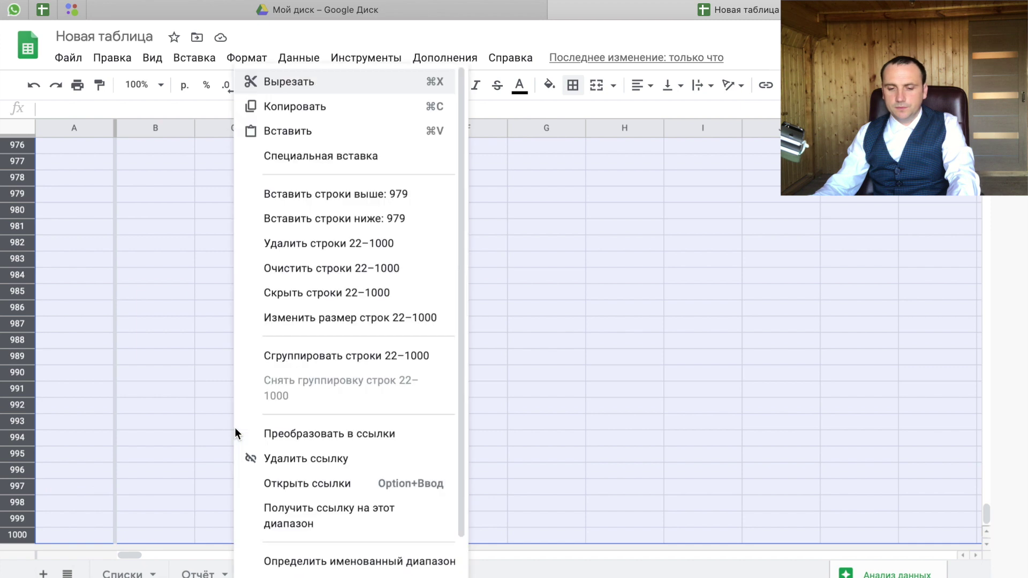
{"action": "left_click", "coordinate": [333, 244]}
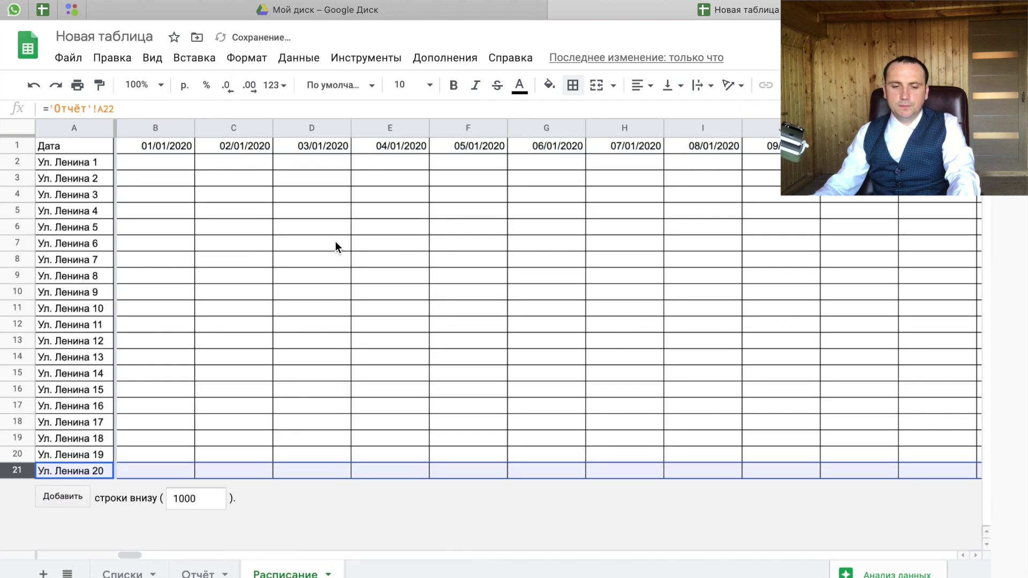
{"action": "left_click", "coordinate": [152, 160]}
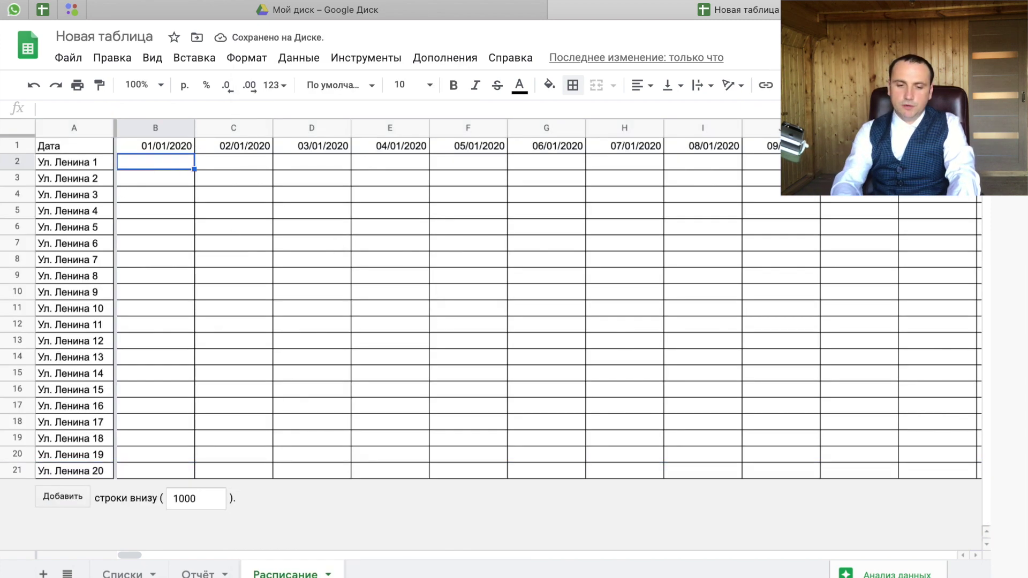
- Enter =CHOOSE(RANDBETWEEN(1;5);"Оплата";"Предоплата";"";"";"") in B2 and copy it
{"action": "type", "text": "=выбор"}
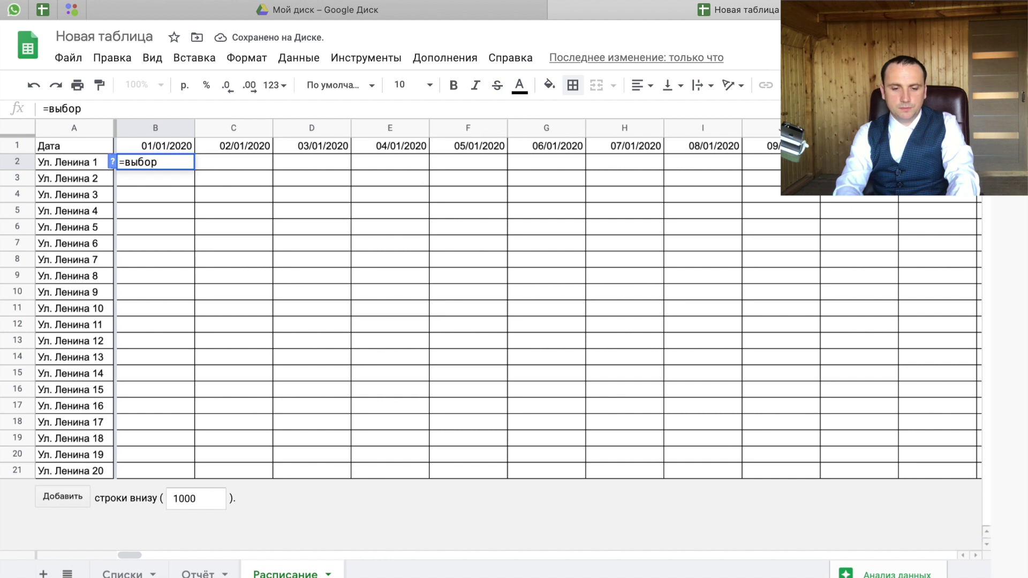
{"action": "type", "text": "("}
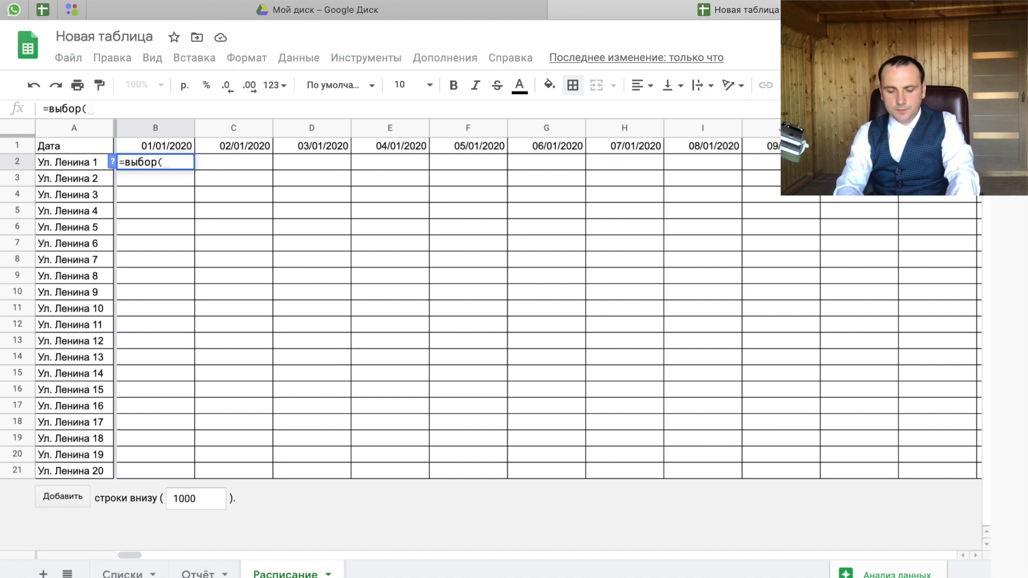
{"action": "type", "text": "случ"}
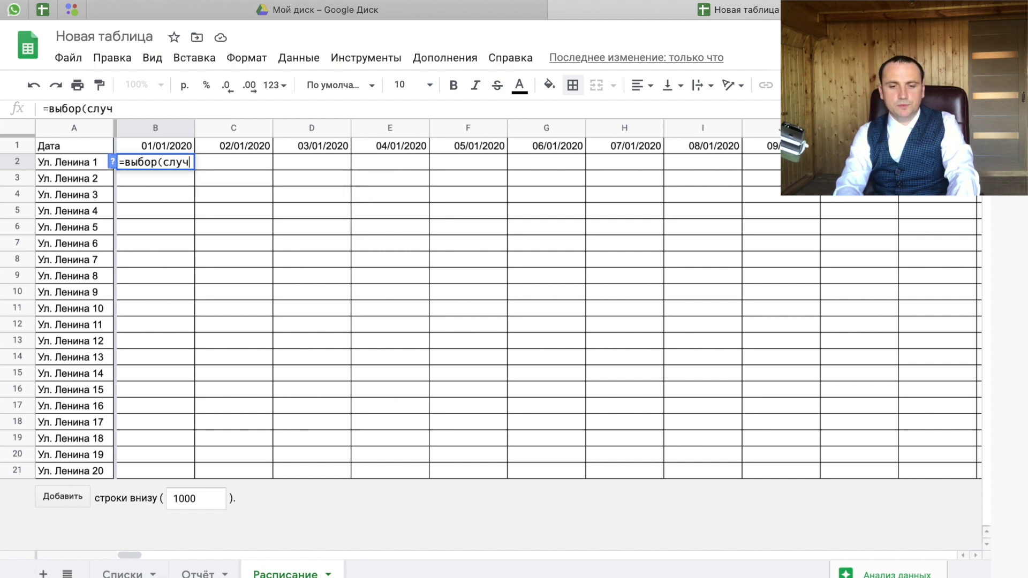
{"action": "type", "text": "между"}
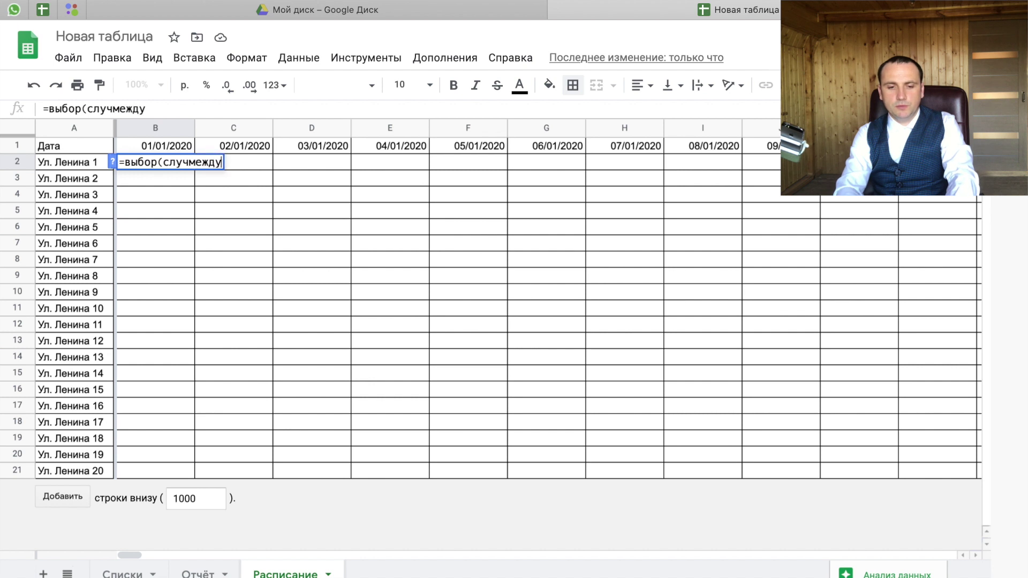
{"action": "type", "text": "(1"}
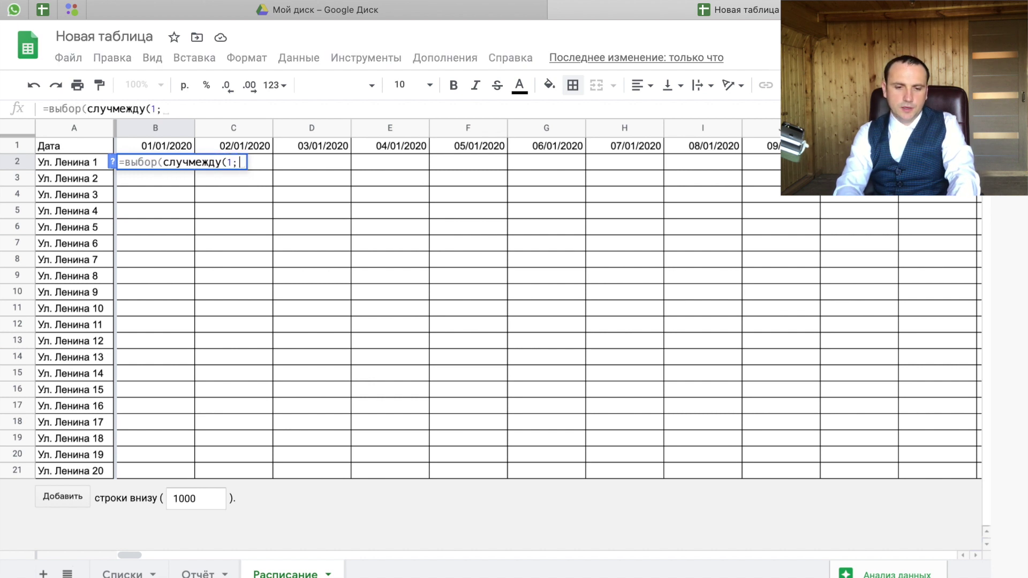
{"action": "type", "text": ";3"}
{"action": "key", "text": "BackSpace"}
{"action": "type", "text": "4"}
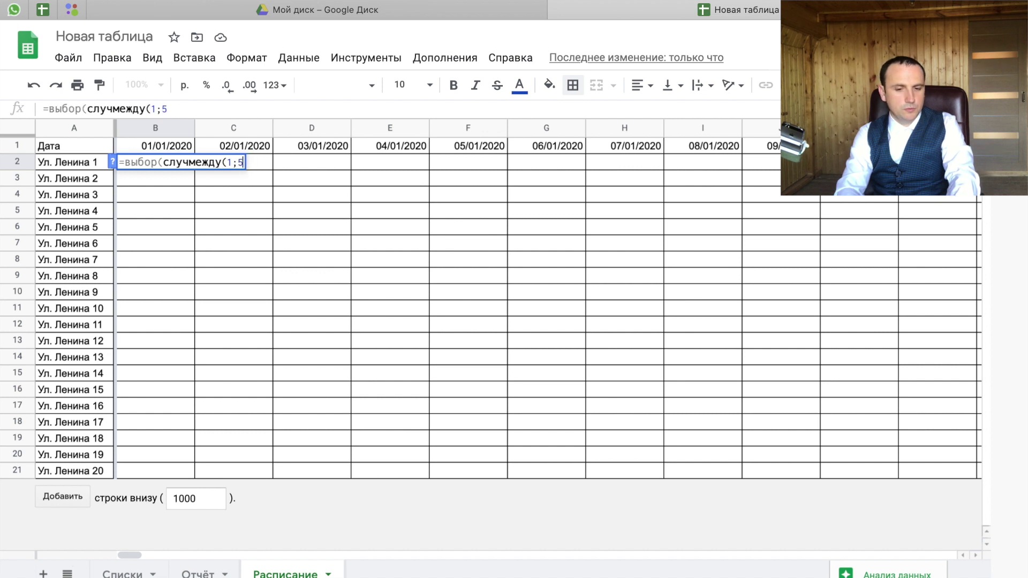
{"action": "type", "text": ");\""}
{"action": "type", "text": "Оплата"}
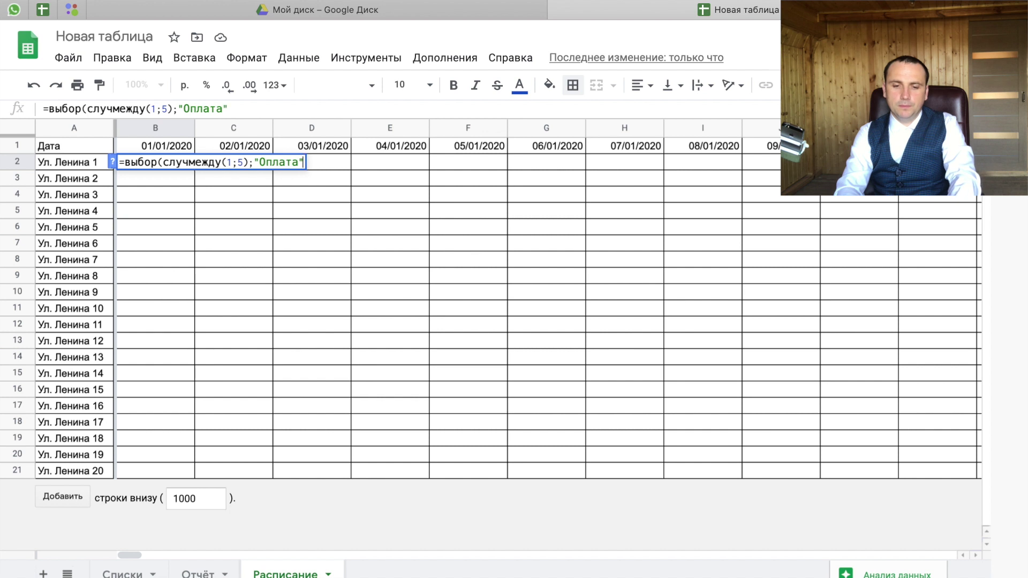
{"action": "type", "text": ";"}
{"action": "type", "text": "\"Преддплата"}
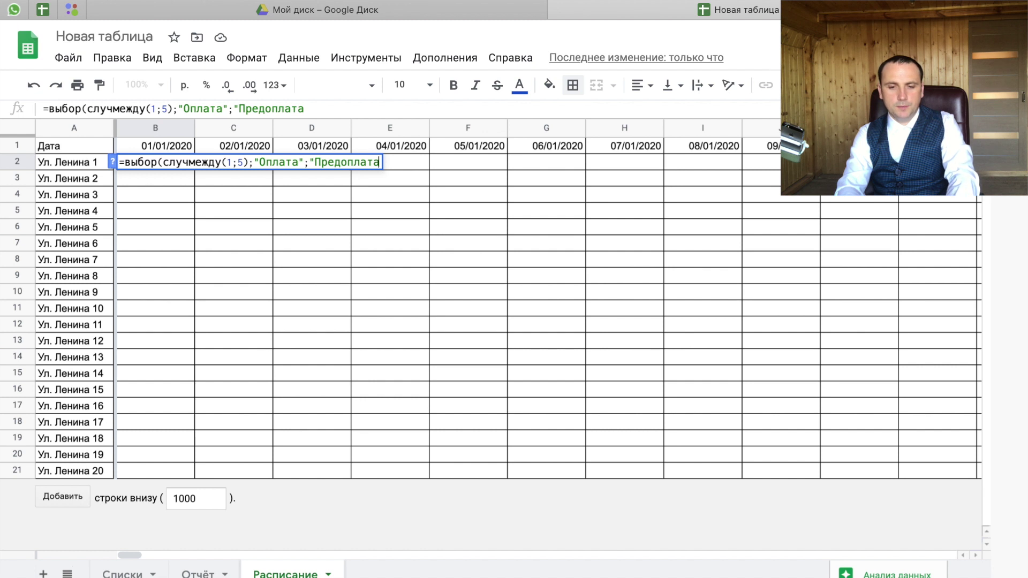
{"action": "type", "text": ";\""}
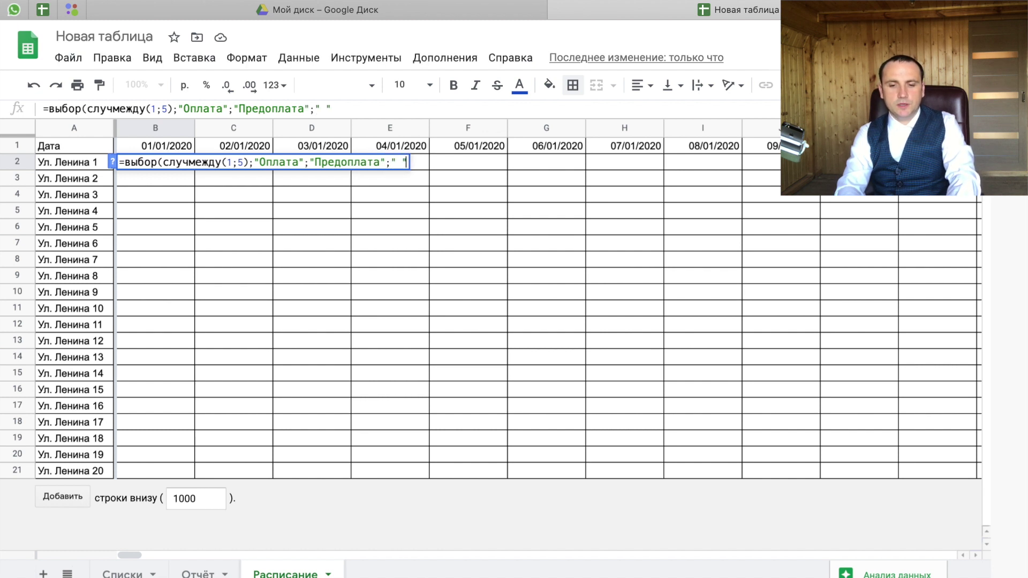
{"action": "type", "text": "\";\"\";\"\";\""}
{"action": "type", "text": ")"}
{"action": "key", "text": "Return"}
{"action": "left_click", "coordinate": [155, 161]}
{"action": "key", "text": "ctrl+c"}
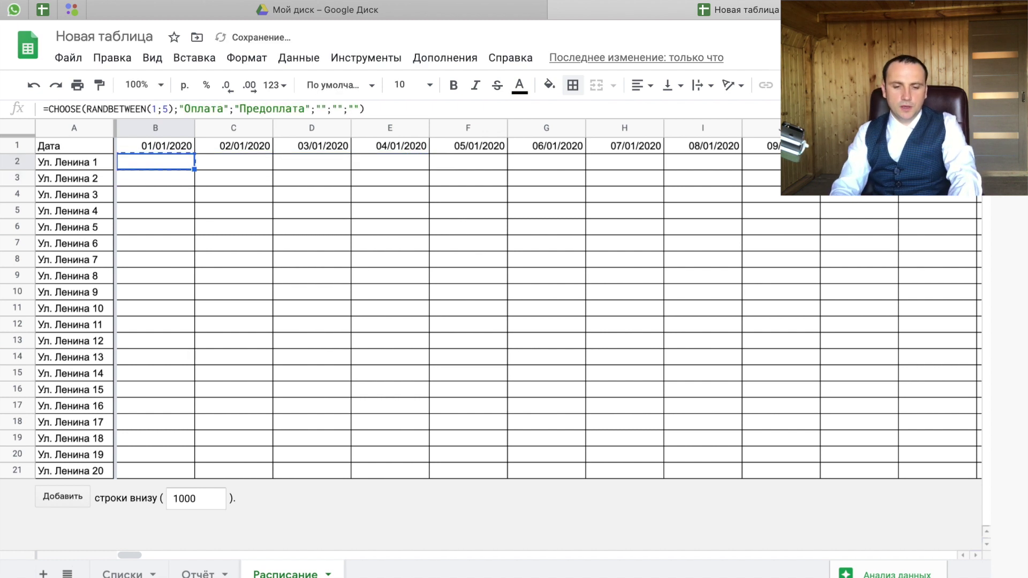
- Paste the random-status formula across the whole grid B2:NC21
{"action": "key", "text": "ctrl+shift+Down"}
{"action": "key", "text": "ctrl+shift+Right"}
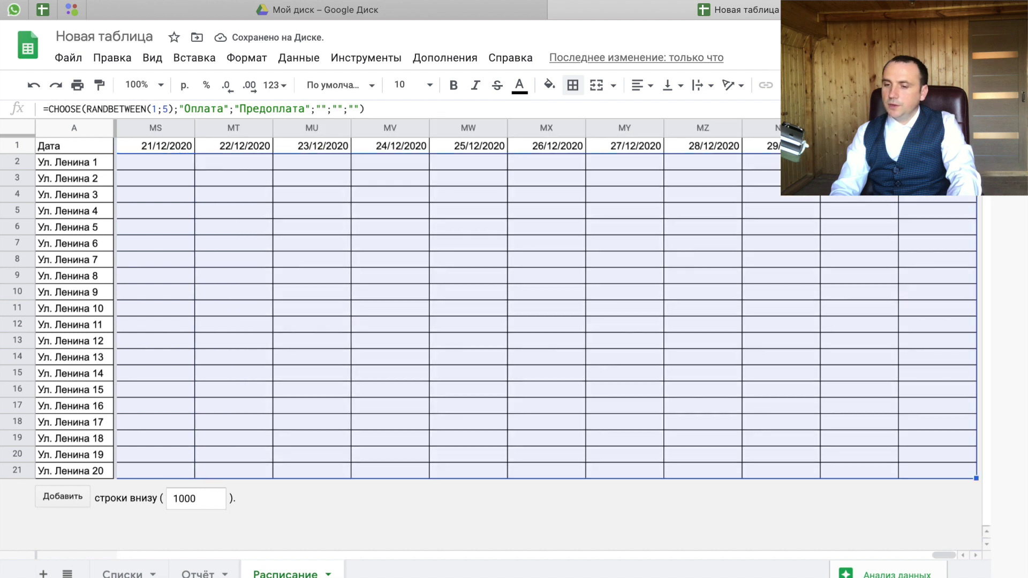
{"action": "key", "text": "ctrl+v"}
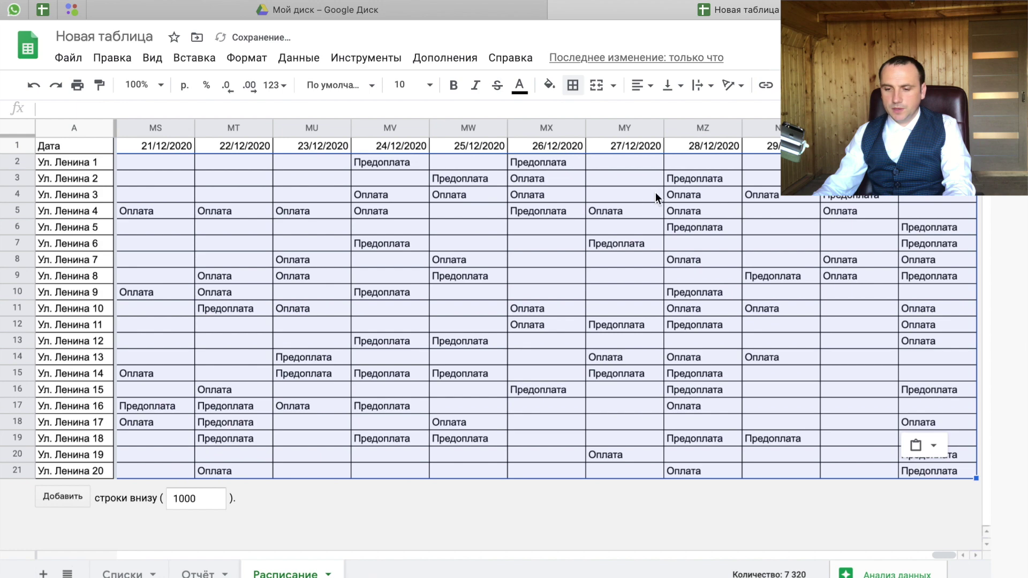
- Scroll back to the start of the grid and switch to the Отчёт sheet
{"action": "scroll", "coordinate": [675, 234], "scroll_direction": "left", "scroll_amount": 2}
{"action": "scroll", "coordinate": [659, 230], "scroll_direction": "left", "scroll_amount": 10}
{"action": "scroll", "coordinate": [657, 238], "scroll_direction": "left", "scroll_amount": 20}
{"action": "scroll", "coordinate": [570, 205], "scroll_direction": "left", "scroll_amount": 20}
{"action": "scroll", "coordinate": [570, 204], "scroll_direction": "left", "scroll_amount": 20}
{"action": "scroll", "coordinate": [571, 206], "scroll_direction": "left", "scroll_amount": 7}
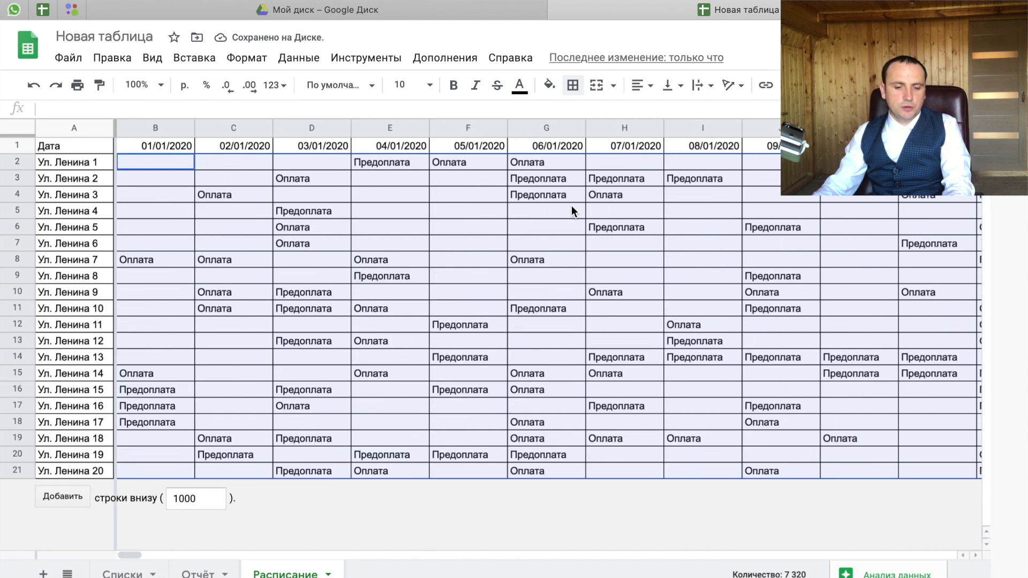
{"action": "key", "text": "ctrl+shift+Page_Up"}
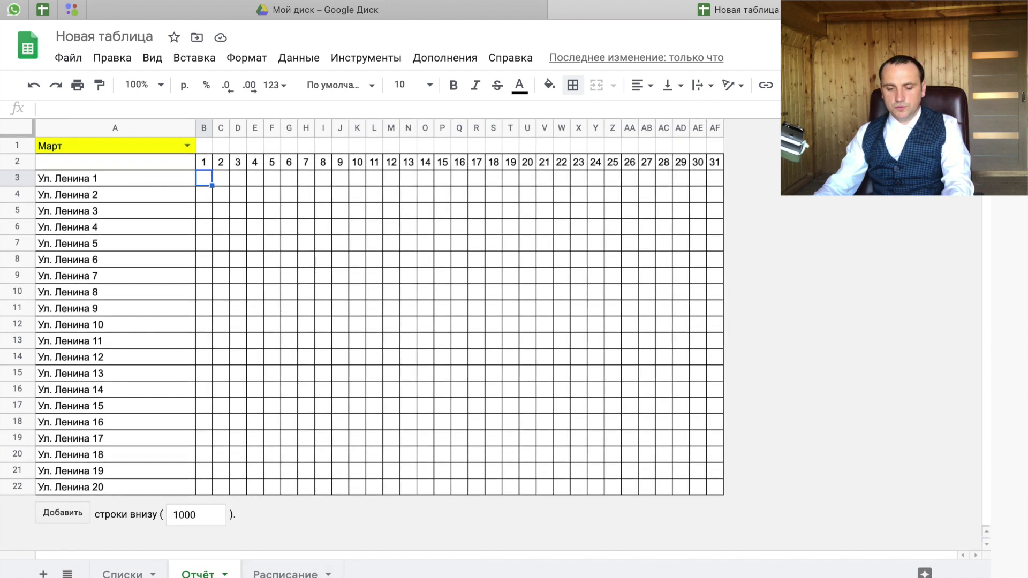
- Select the address names A2:A21 on Расписание and check the named ranges panel
{"action": "left_click", "coordinate": [285, 573]}
{"action": "left_click_drag", "start_coordinate": [72, 161], "coordinate": [69, 477]}
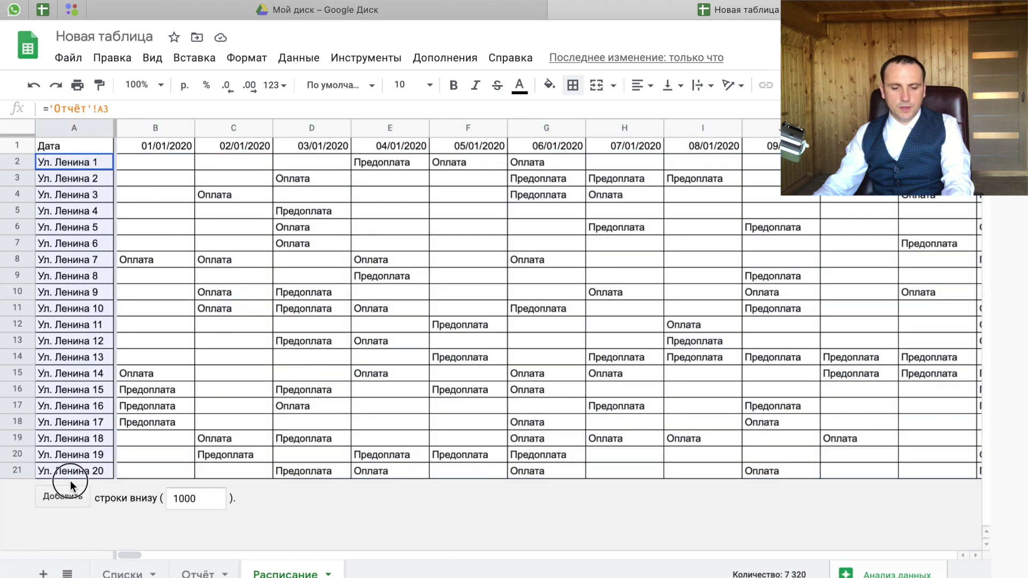
{"action": "right_click", "coordinate": [87, 231]}
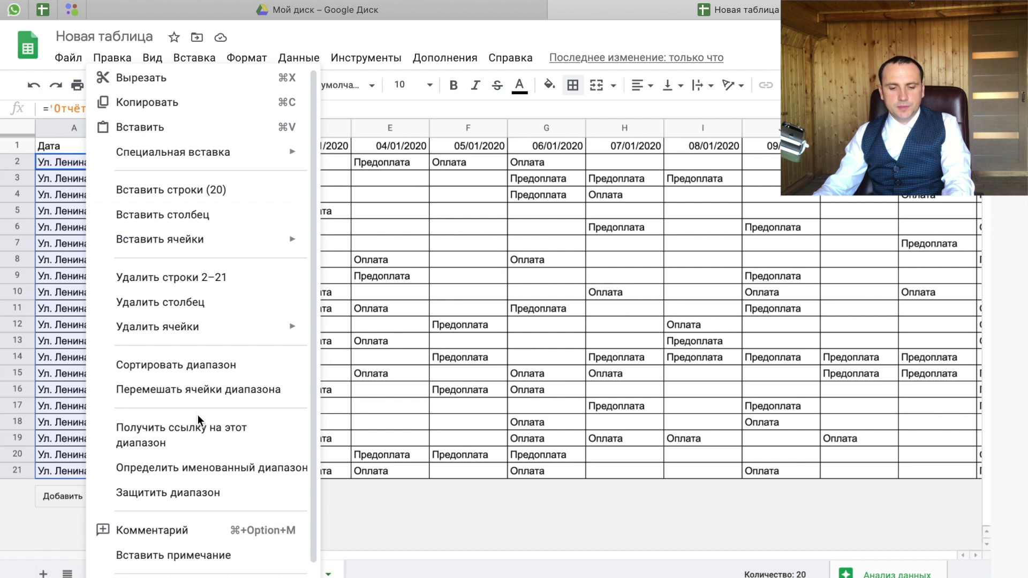
{"action": "left_click", "coordinate": [197, 469]}
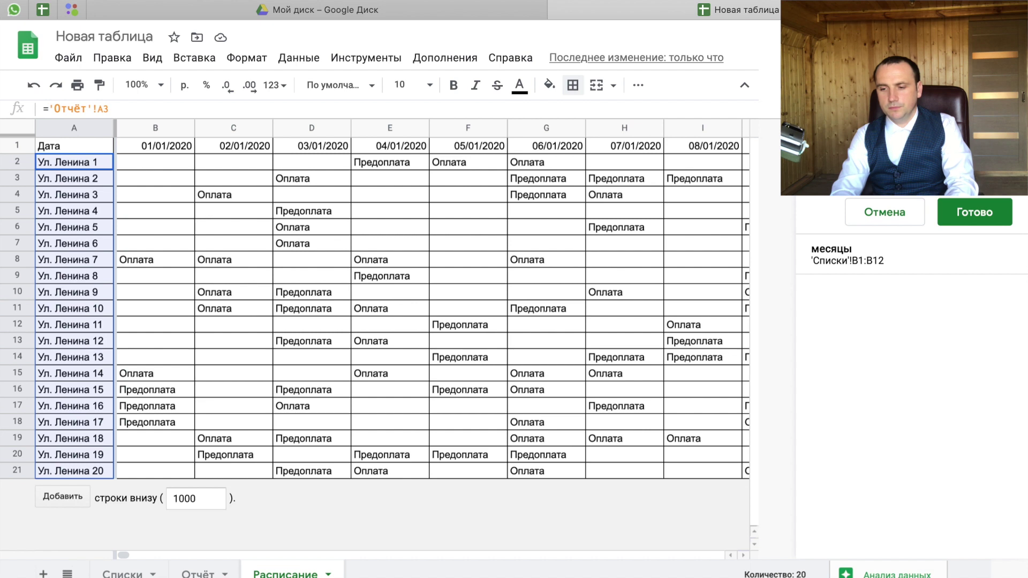
{"action": "key", "text": "Return"}
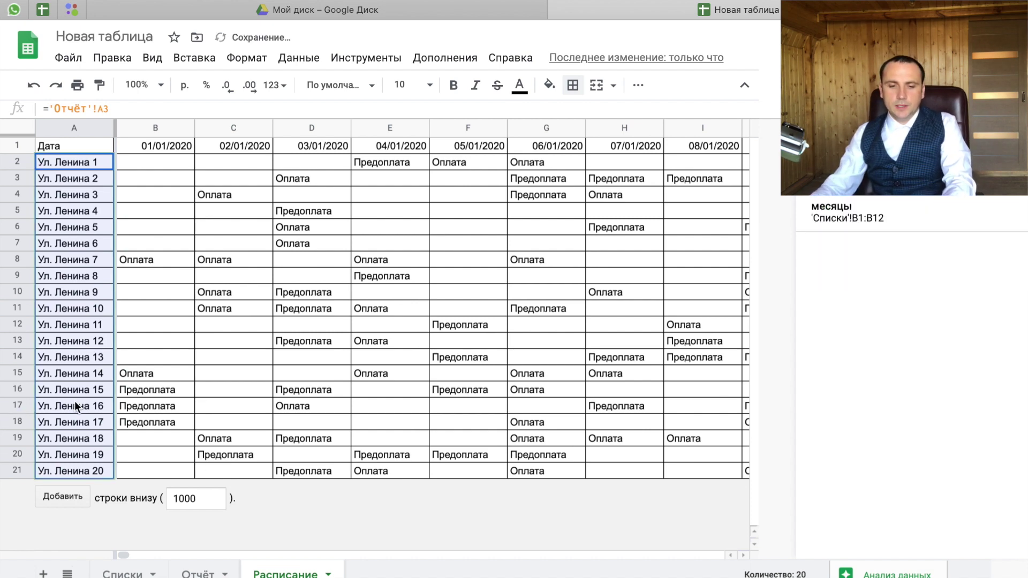
- Name the date row B1:NC1 даты_расписание
{"action": "left_click", "coordinate": [169, 142]}
{"action": "key", "text": "ctrl+shift+Right"}
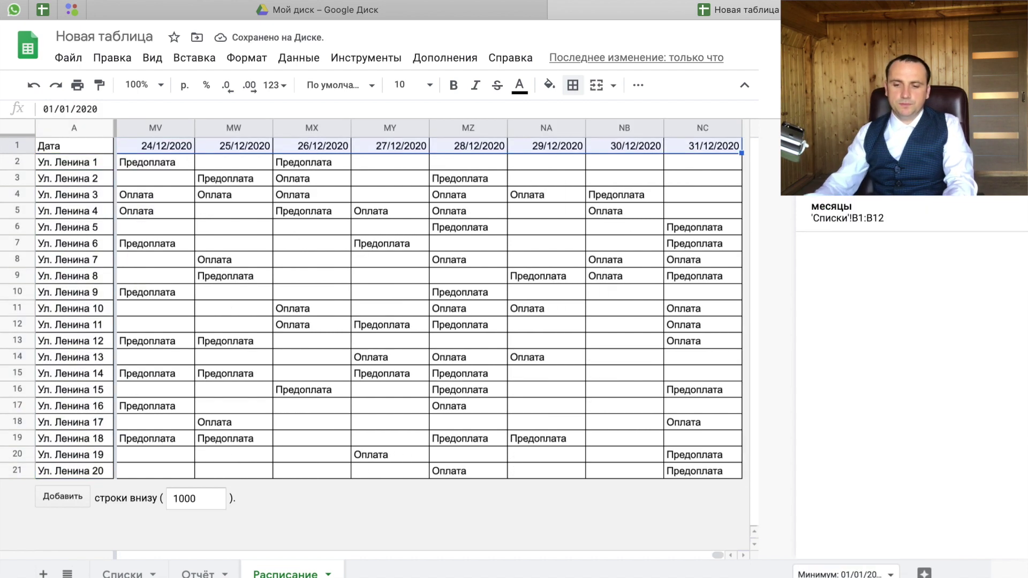
{"action": "right_click", "coordinate": [261, 148]}
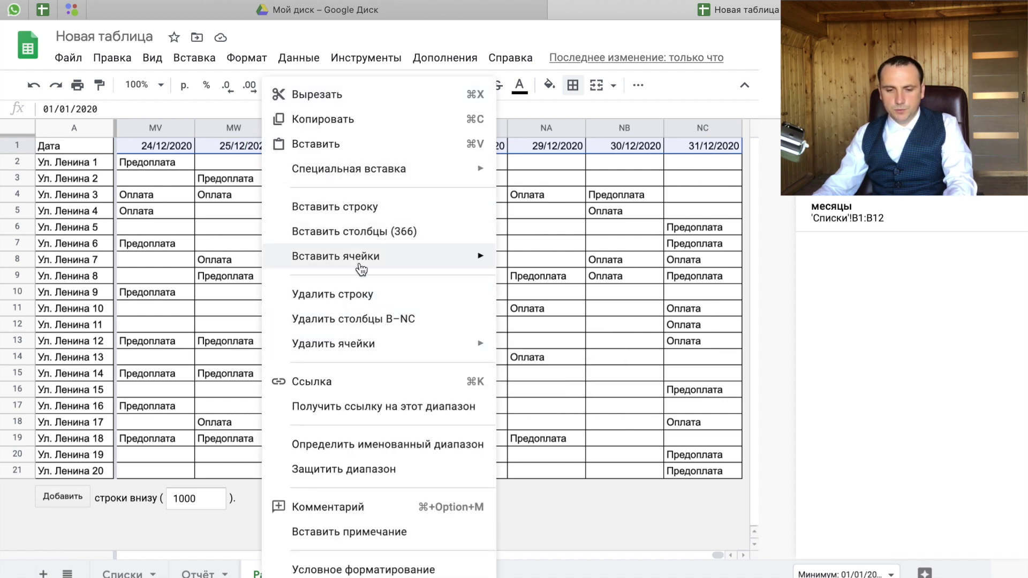
{"action": "left_click", "coordinate": [416, 445]}
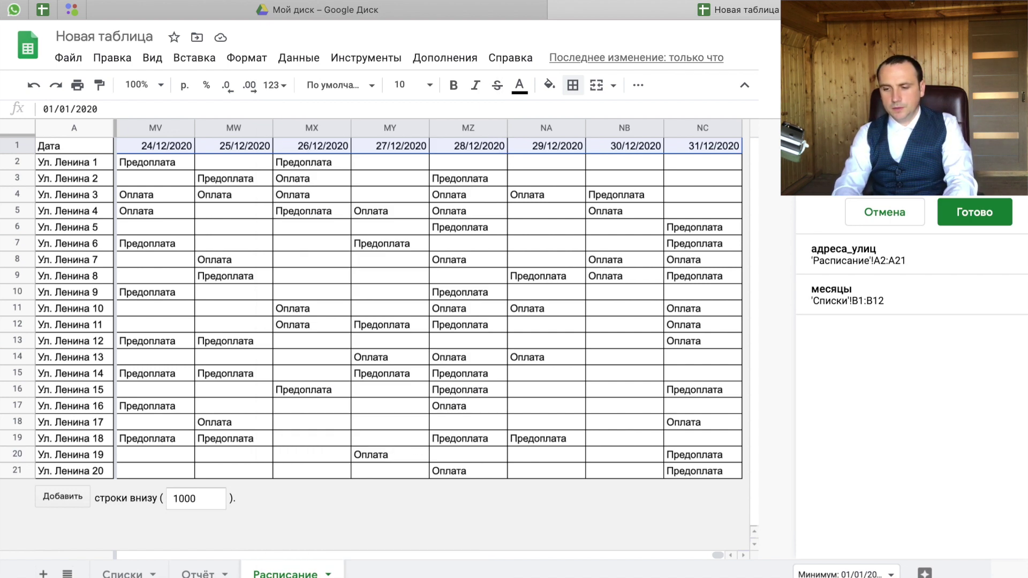
{"action": "key", "text": "Return"}
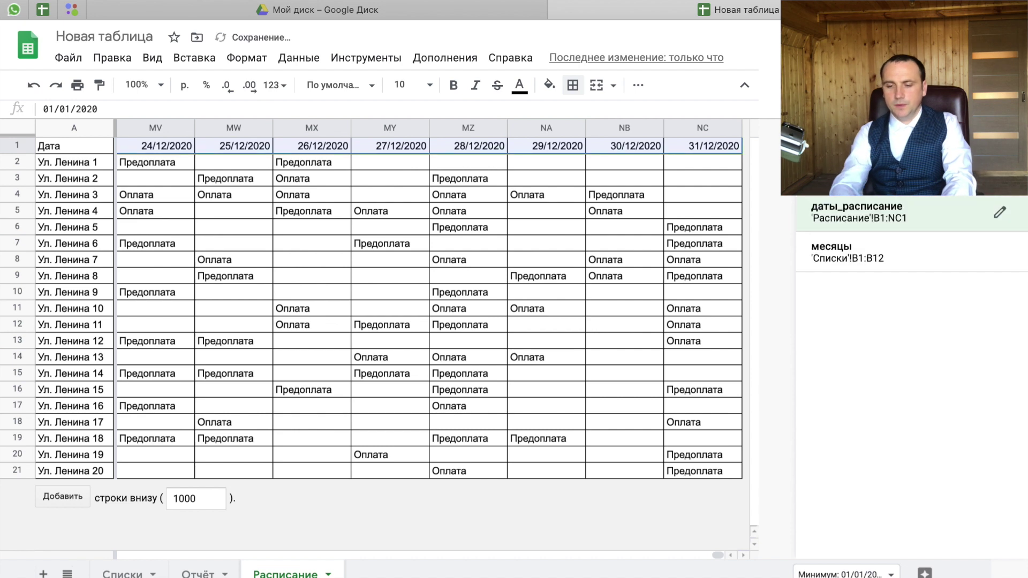
{"action": "scroll", "coordinate": [276, 424], "scroll_direction": "left", "scroll_amount": 10}
{"action": "scroll", "coordinate": [276, 424], "scroll_direction": "left", "scroll_amount": 10}
{"action": "scroll", "coordinate": [288, 416], "scroll_direction": "left", "scroll_amount": 10}
- Name the status grid B2:NC21 статус_оплаты, then go to the Отчёт sheet
{"action": "left_click_drag", "start_coordinate": [162, 165], "coordinate": [160, 471]}
{"action": "key", "text": "ctrl+shift+End"}
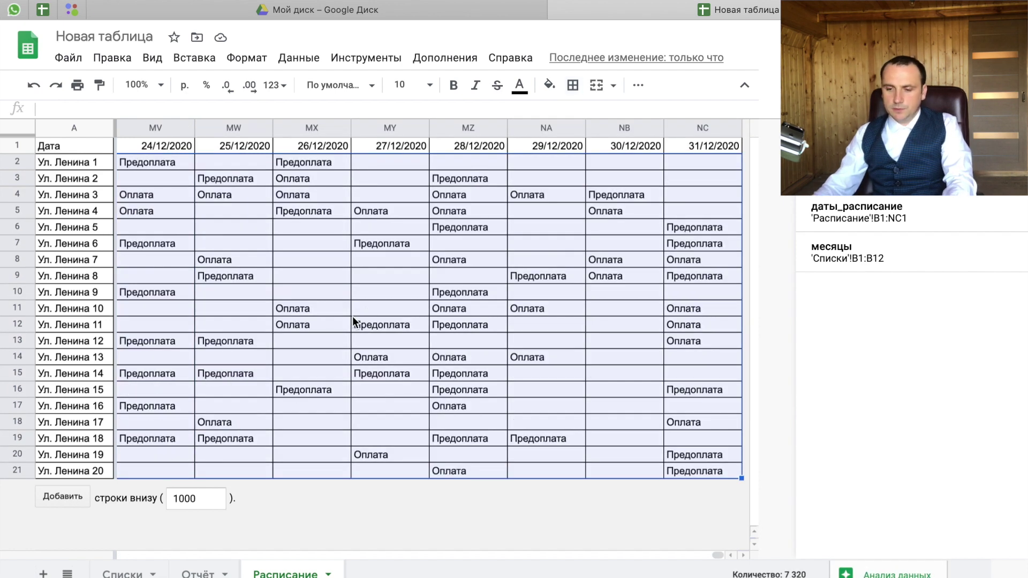
{"action": "right_click", "coordinate": [493, 217]}
{"action": "key", "text": "Escape"}
{"action": "scroll", "coordinate": [452, 350], "scroll_direction": "left", "scroll_amount": 5}
{"action": "scroll", "coordinate": [444, 369], "scroll_direction": "left", "scroll_amount": 10}
{"action": "left_click", "coordinate": [120, 572]}
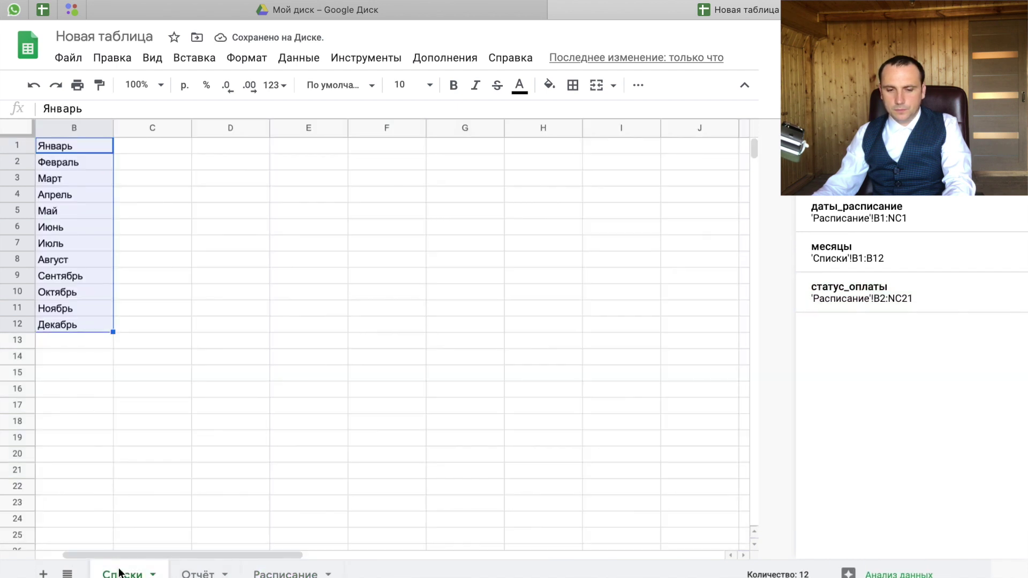
{"action": "left_click", "coordinate": [198, 573]}
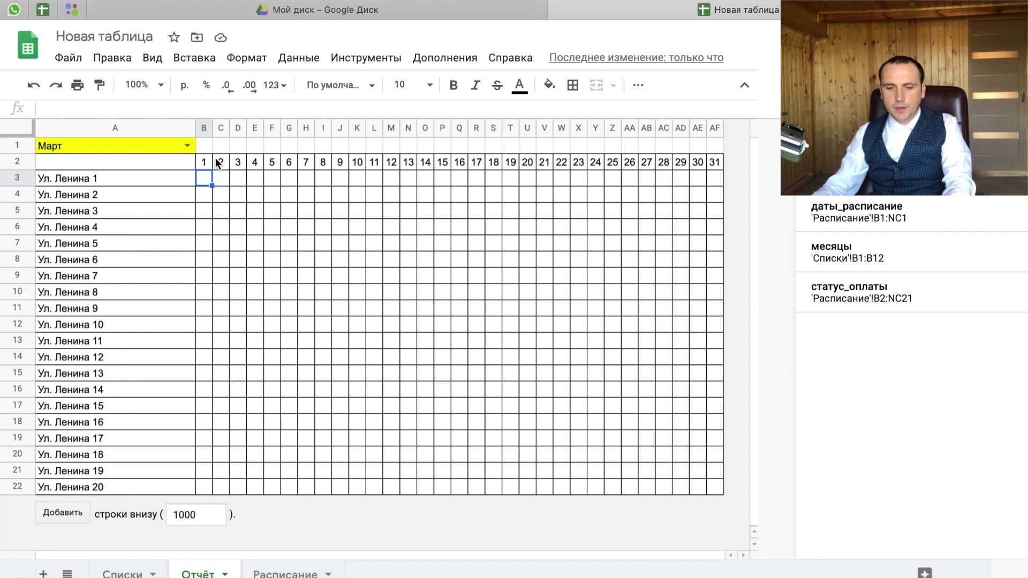
- Start the B3 formula on Отчёт with =ИНДЕКС(статус_оплаты;
{"action": "left_click", "coordinate": [286, 573]}
{"action": "left_click", "coordinate": [198, 573]}
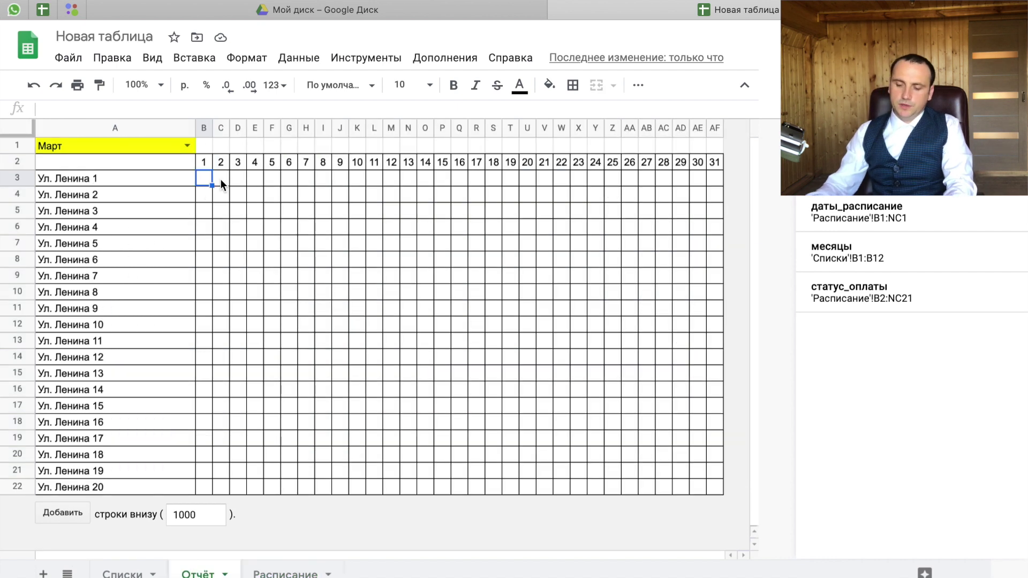
{"action": "type", "text": "=индекс("}
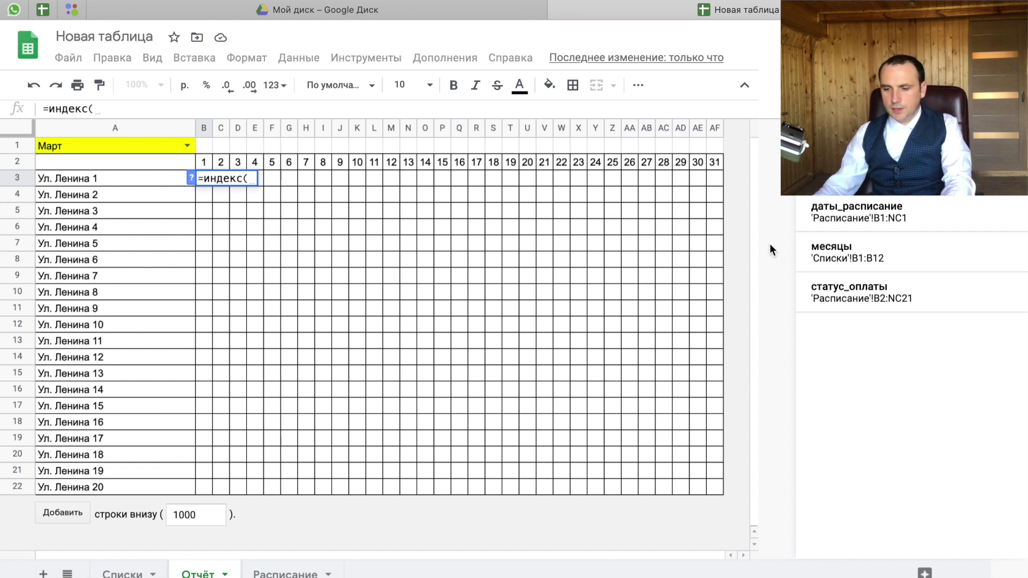
{"action": "type", "text": "ста"}
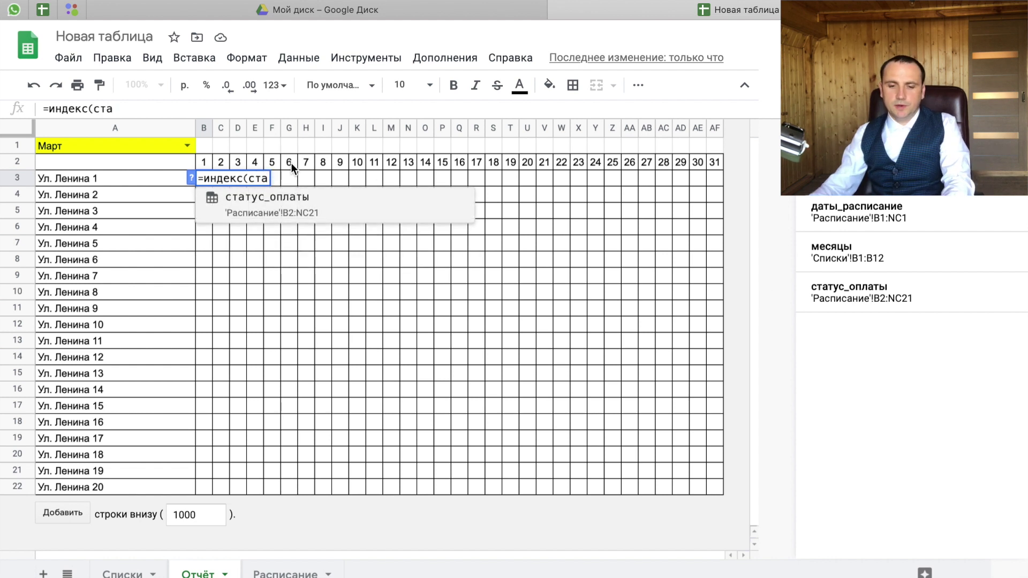
{"action": "left_click", "coordinate": [297, 199]}
{"action": "type", "text": ";"}
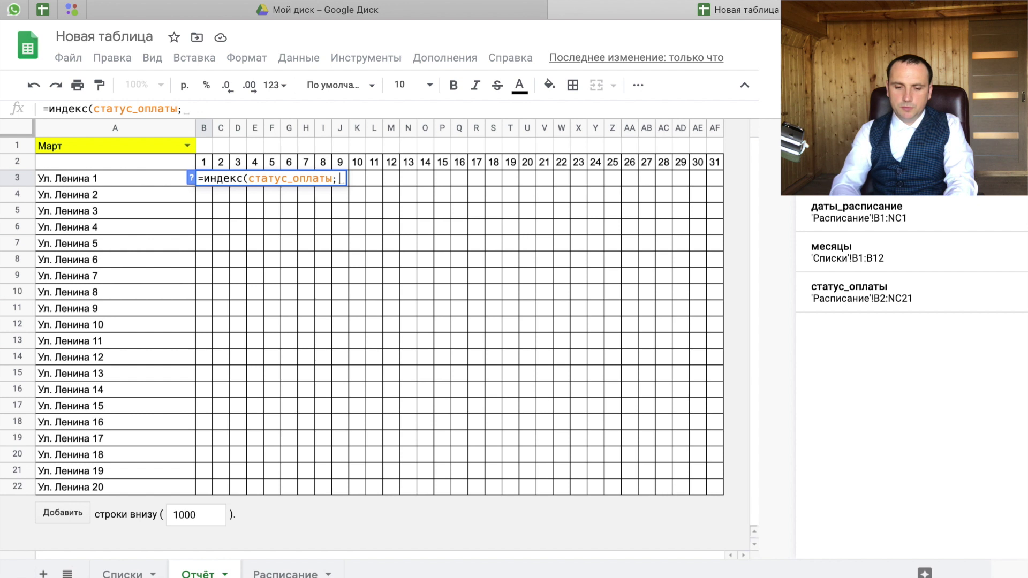
- Add the row lookup ПОИСКПОЗ($A3;адреса_улиц;0); and enlarge the formula bar
{"action": "type", "text": "пои"}
{"action": "type", "text": "скп"}
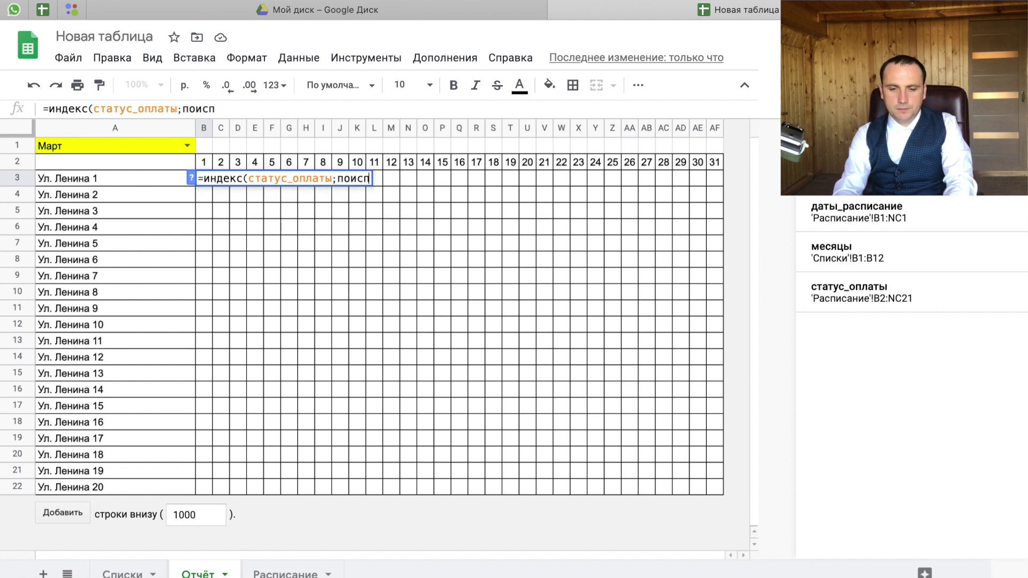
{"action": "type", "text": "оз("}
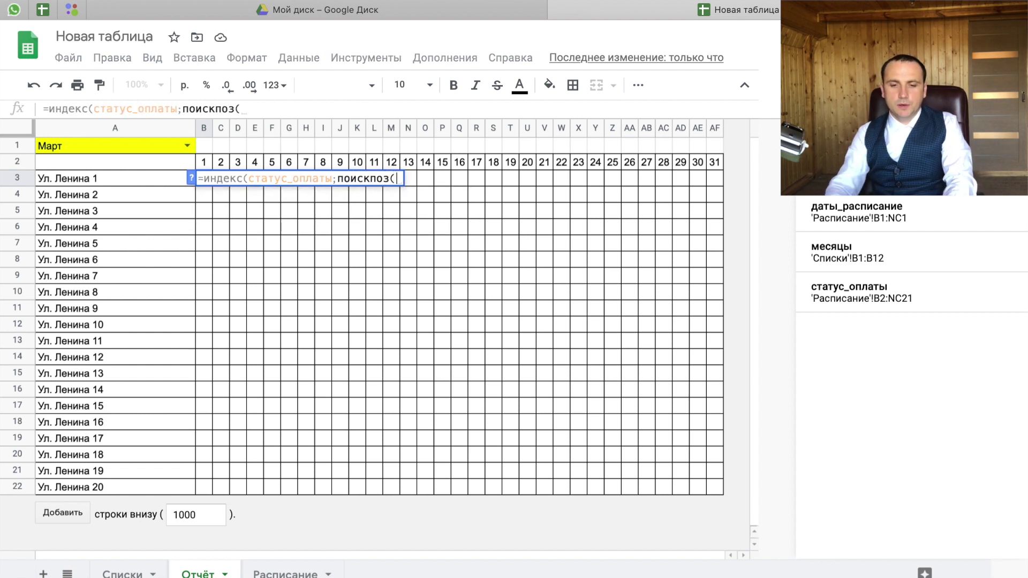
{"action": "left_click", "coordinate": [148, 182]}
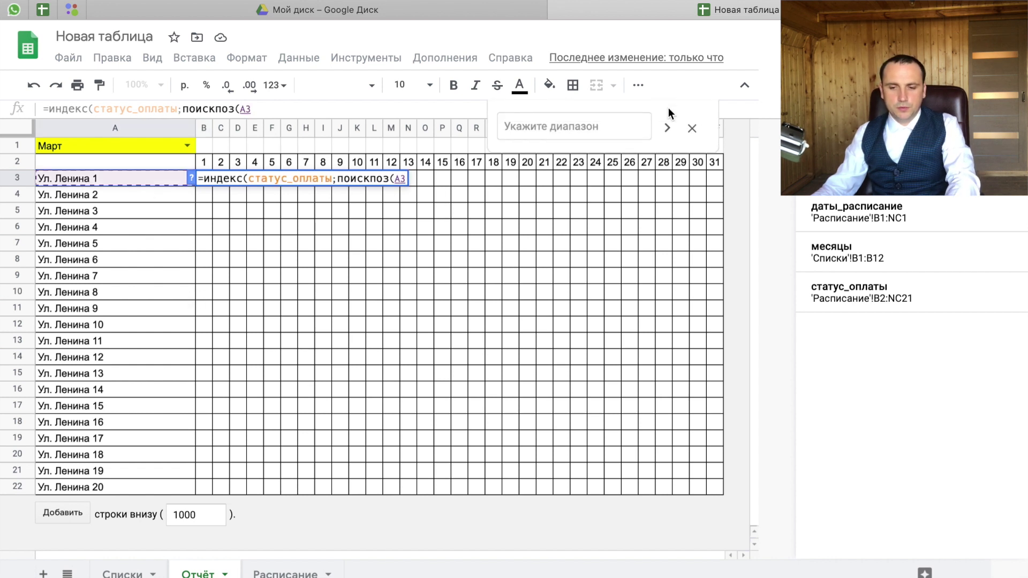
{"action": "left_click", "coordinate": [272, 128]}
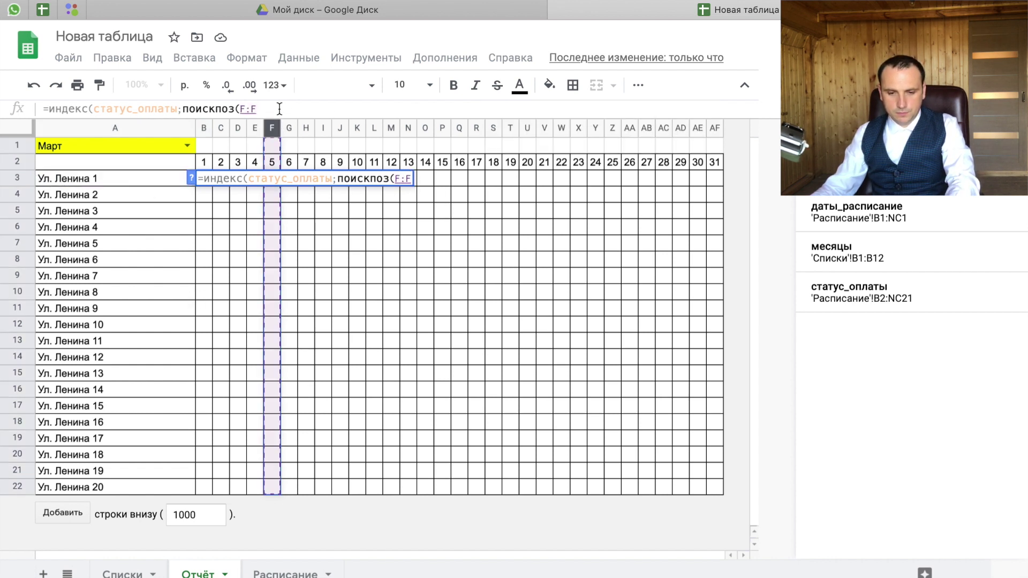
{"action": "left_click", "coordinate": [120, 181]}
{"action": "key", "text": "F4"}
{"action": "key", "text": "F4"}
{"action": "key", "text": "F4"}
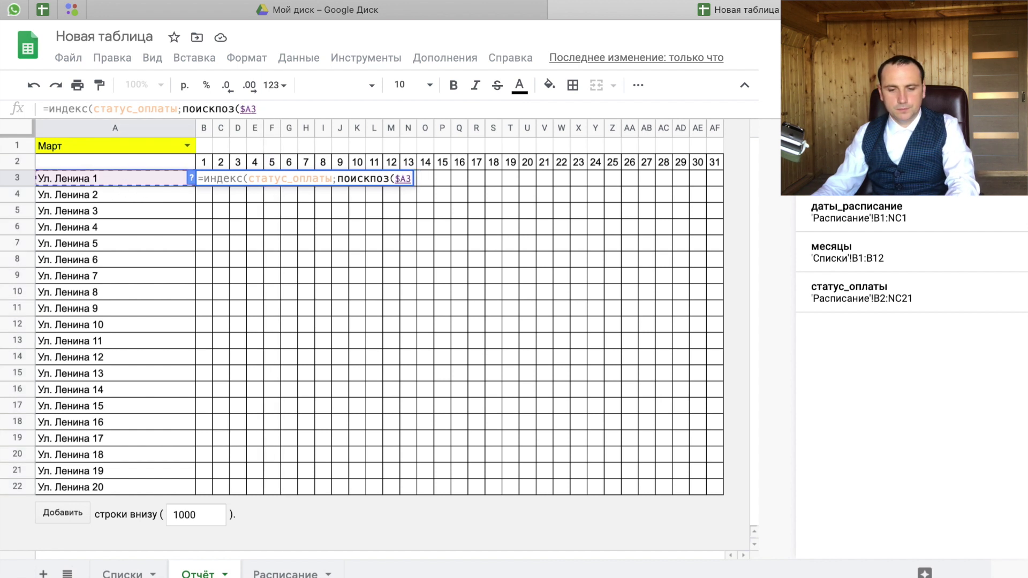
{"action": "type", "text": ";"}
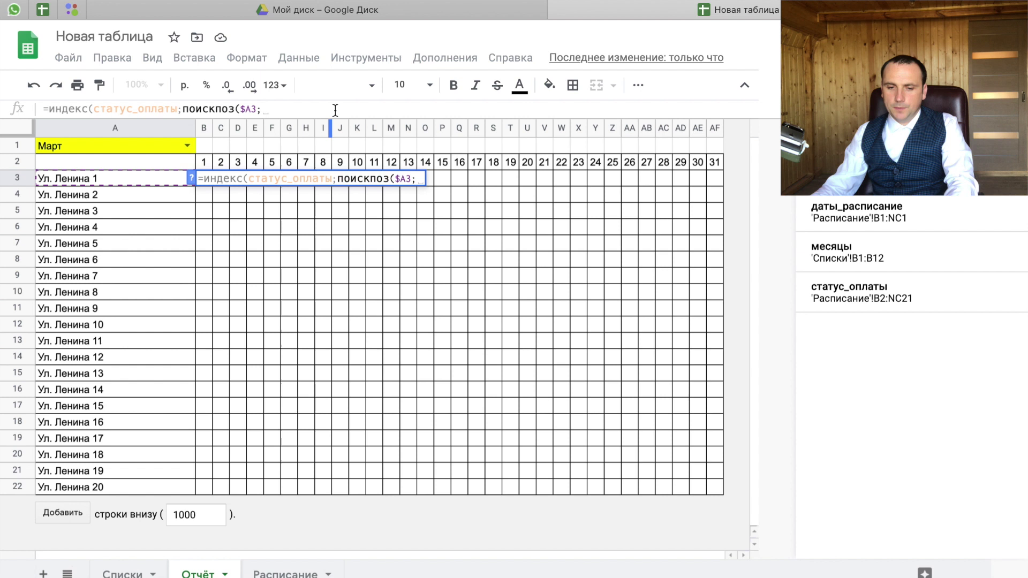
{"action": "type", "text": "адр"}
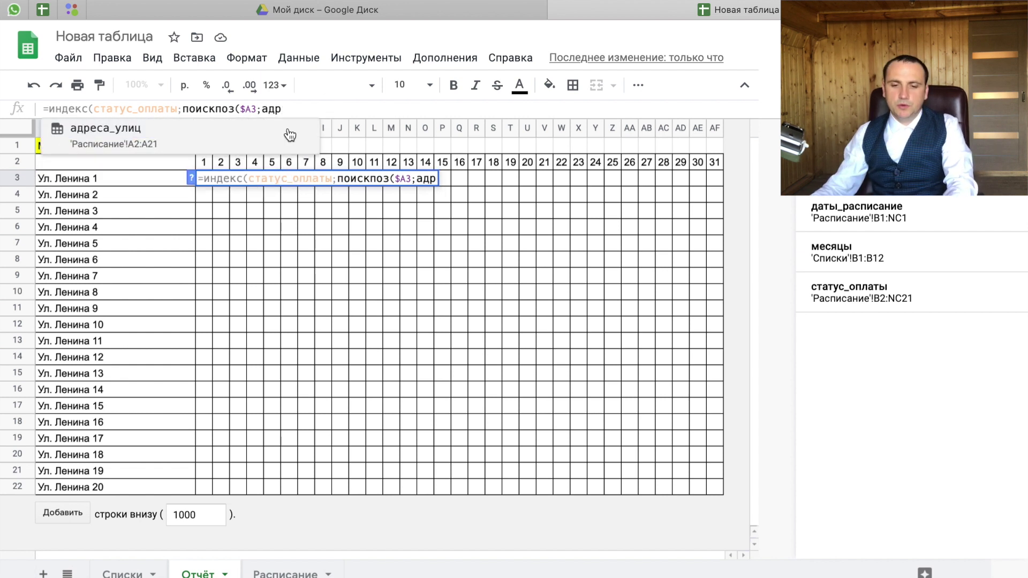
{"action": "left_click", "coordinate": [289, 134]}
{"action": "type", "text": ";0);"}
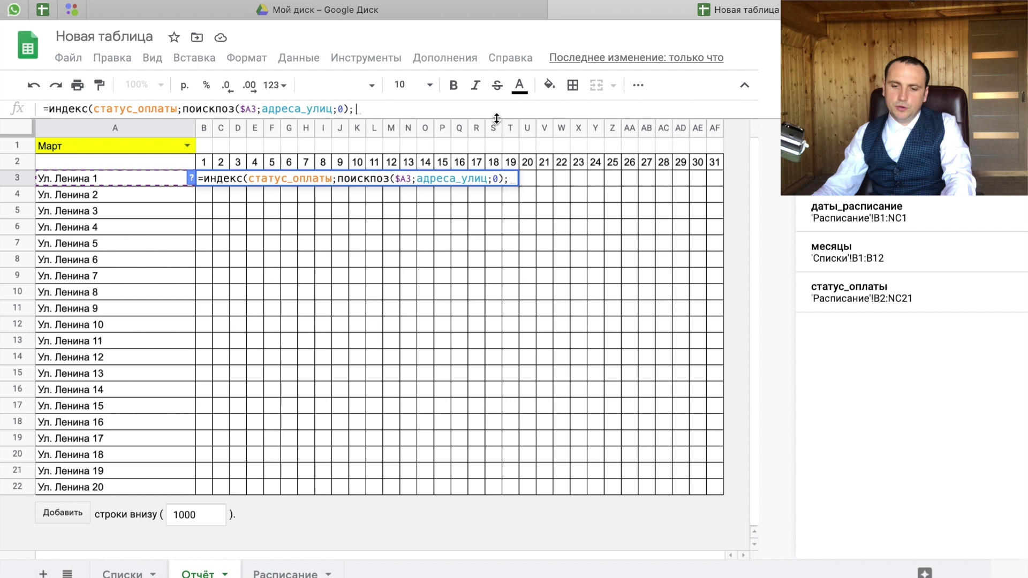
{"action": "left_click_drag", "start_coordinate": [496, 121], "coordinate": [496, 206]}
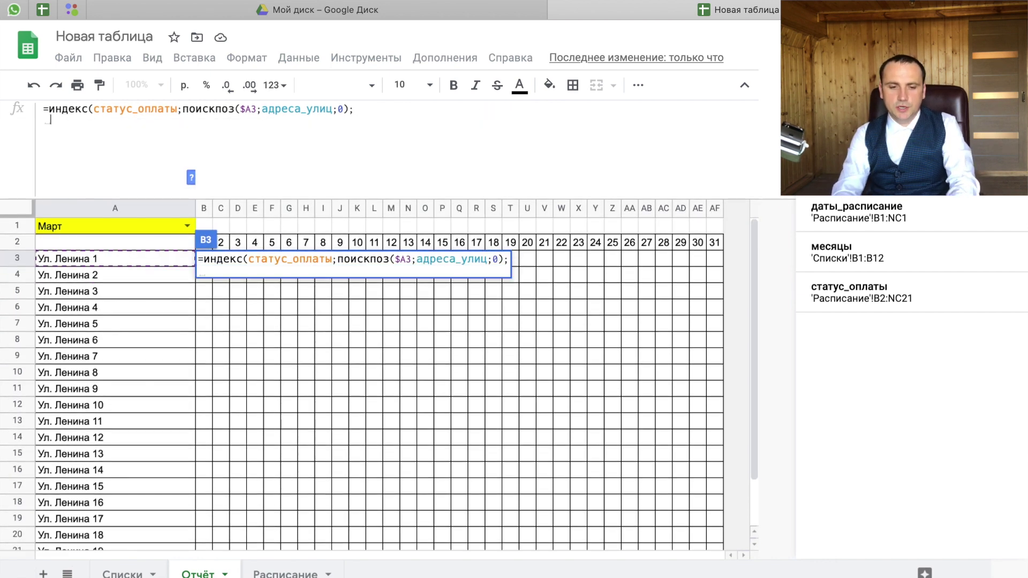
- Begin the column lookup with ПОИСКПОЗ(ДАТА(ГОД(СЕГОДНЯ()); using the current year
{"action": "type", "text": "оп"}
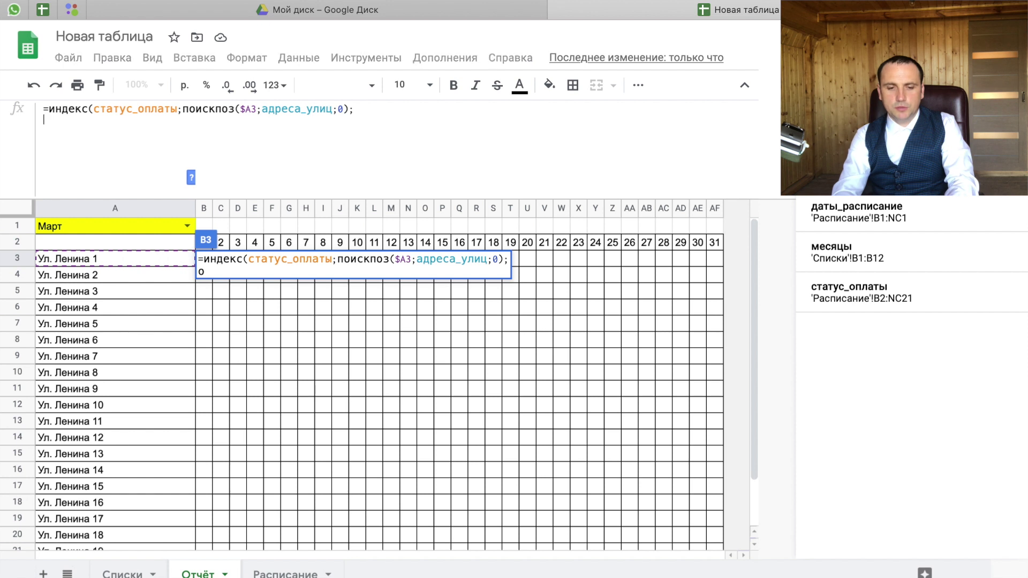
{"action": "type", "text": "оискпоз("}
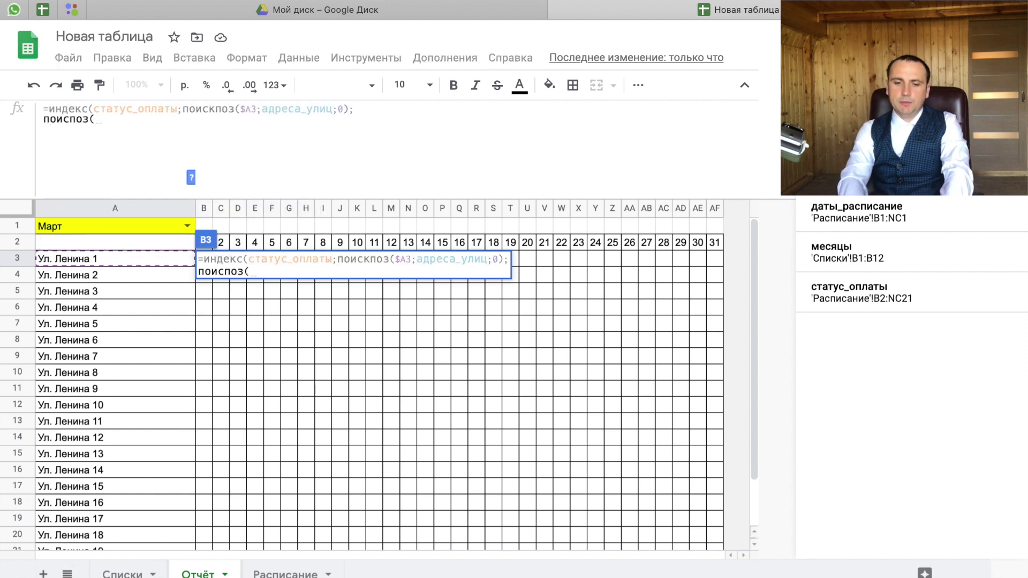
{"action": "left_click", "coordinate": [261, 242]}
{"action": "key", "text": "BackSpace"}
{"action": "key", "text": "BackSpace"}
{"action": "type", "text": "(дата("}
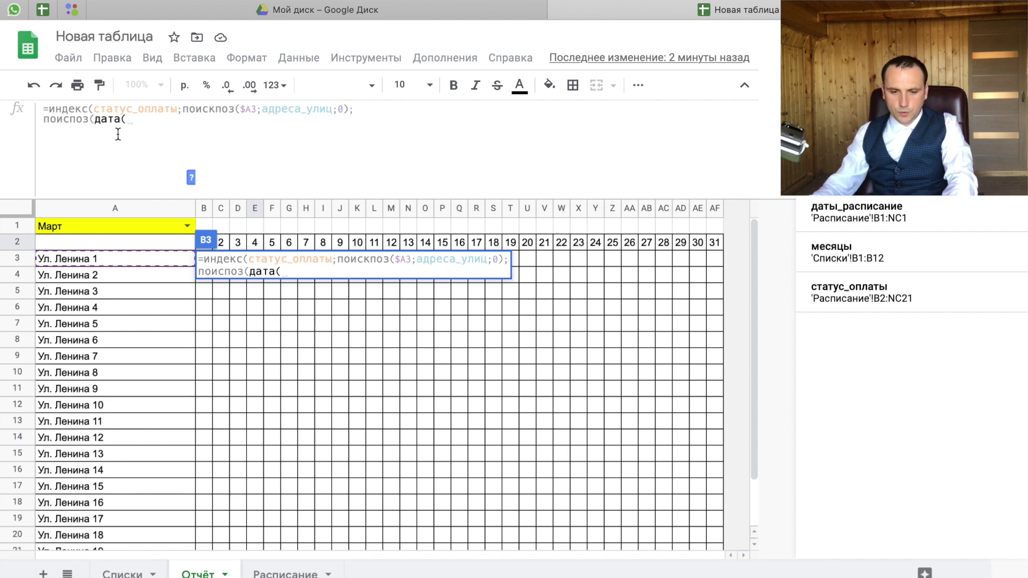
{"action": "type", "text": "2020;"}
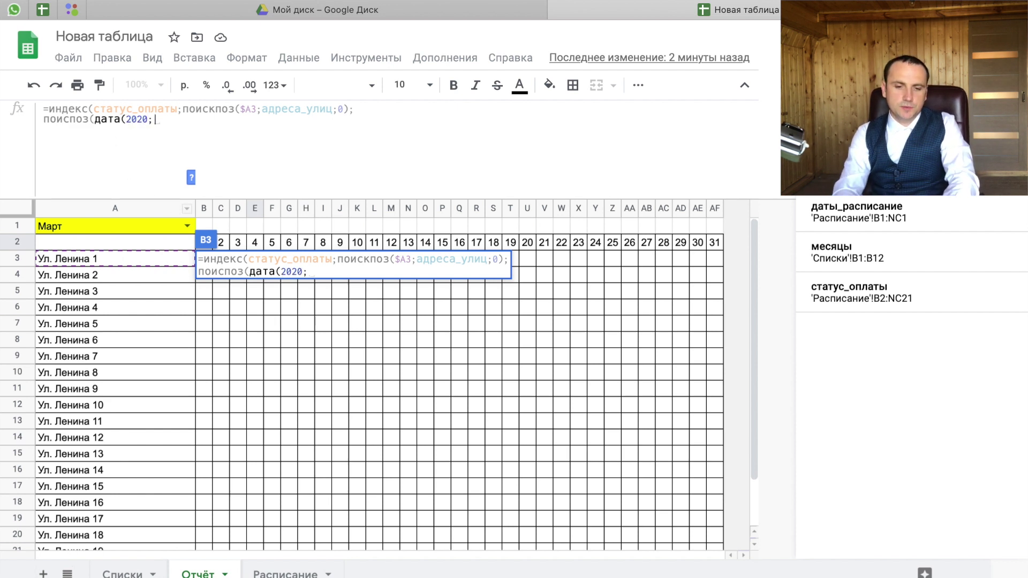
{"action": "key", "text": "BackSpace"}
{"action": "key", "text": "BackSpace"}
{"action": "key", "text": "BackSpace"}
{"action": "key", "text": "BackSpace"}
{"action": "key", "text": "BackSpace"}
{"action": "type", "text": "год(сегодня());"}
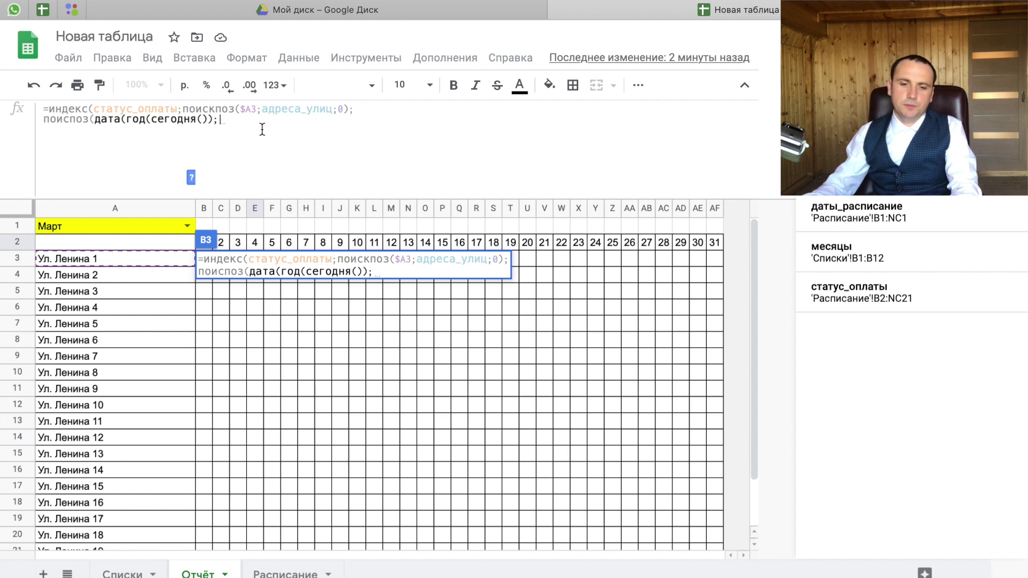
- Add the month as ПОИСКПОЗ(A1;месяцы;0) and the day from B$2
{"action": "type", "text": "поиспоз"}
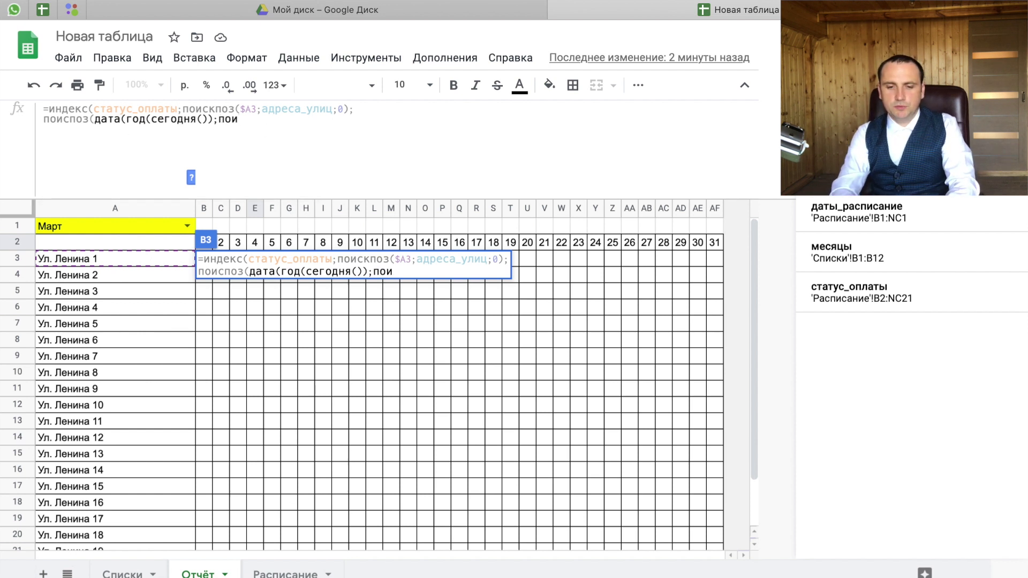
{"action": "type", "text": "("}
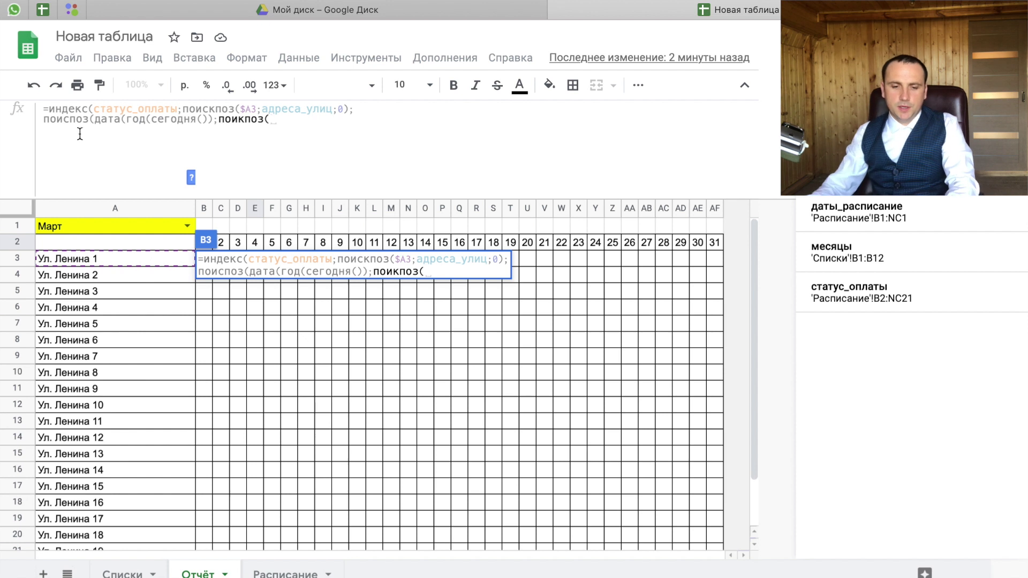
{"action": "left_click", "coordinate": [127, 223]}
{"action": "type", "text": ";"}
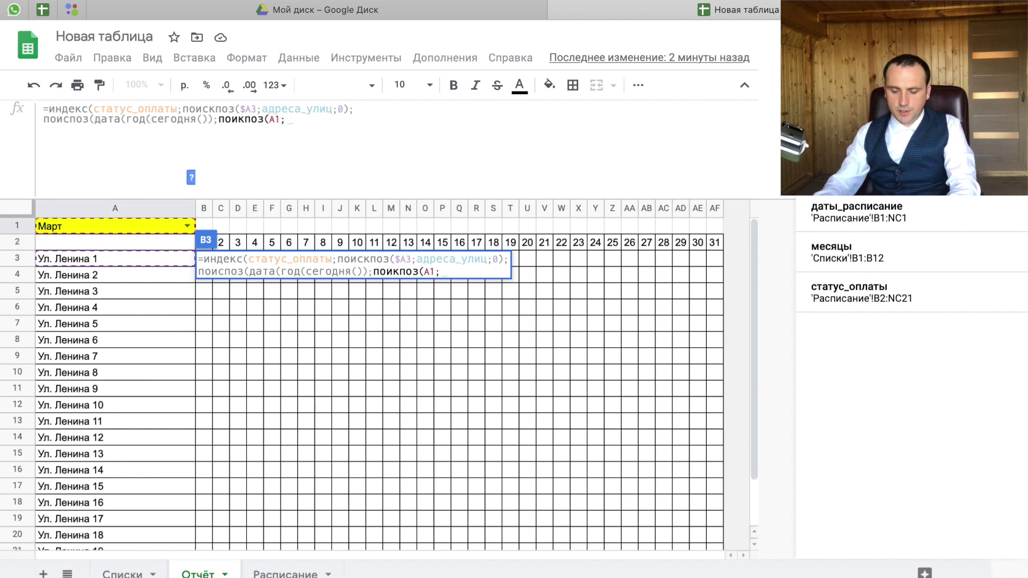
{"action": "type", "text": "месяы"}
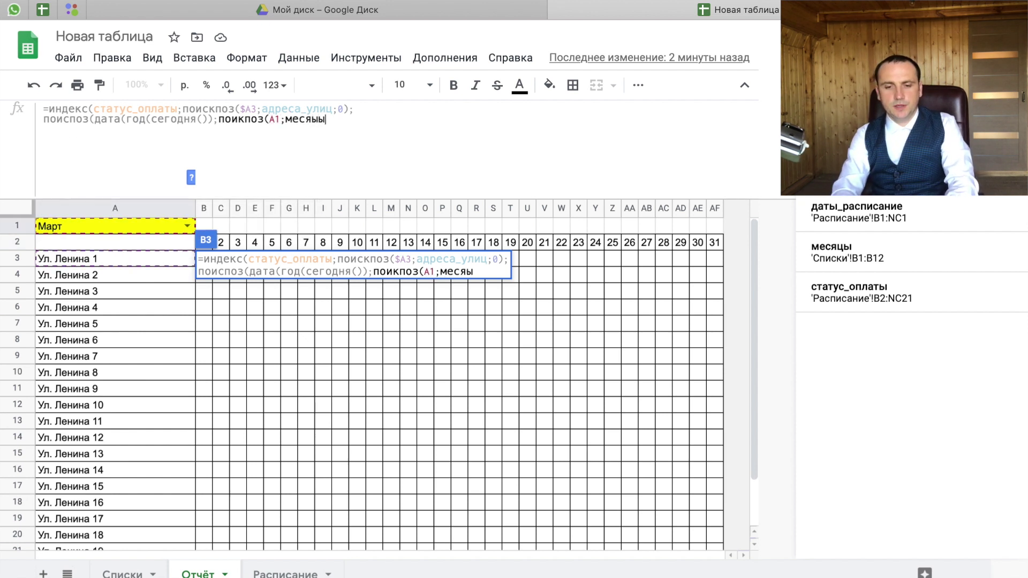
{"action": "key", "text": "BackSpace"}
{"action": "type", "text": "цы;"}
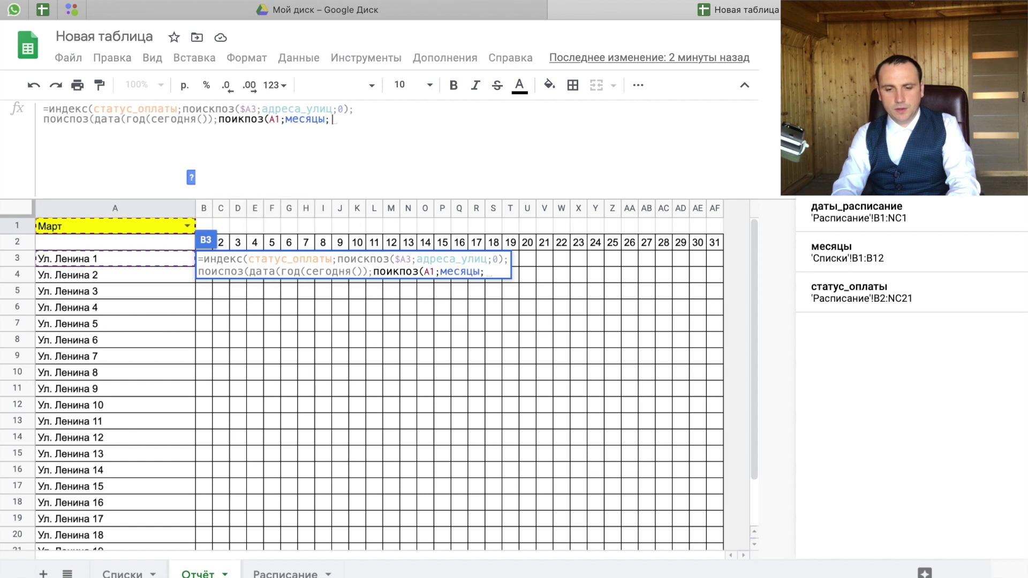
{"action": "type", "text": "0)"}
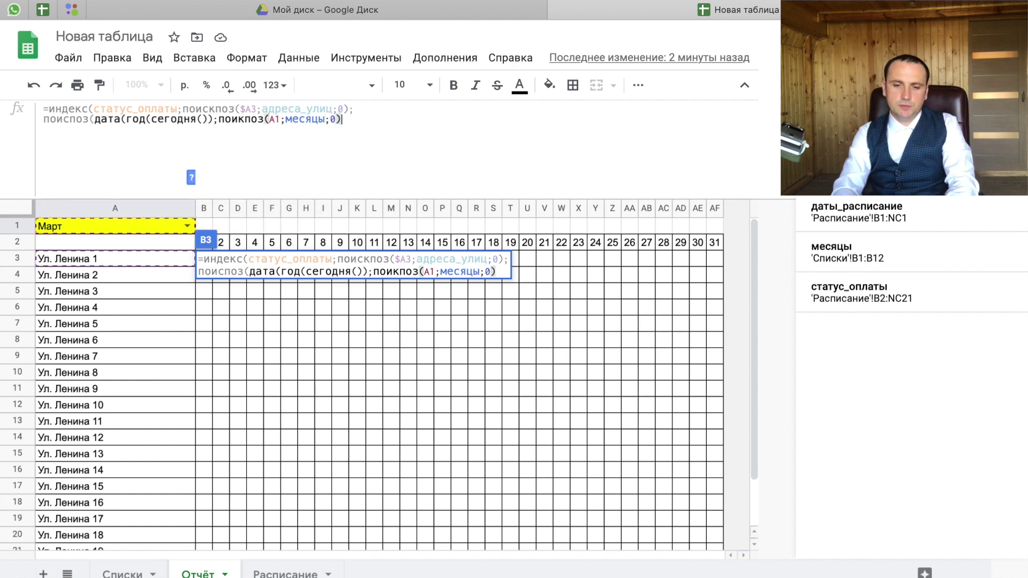
{"action": "type", "text": ";"}
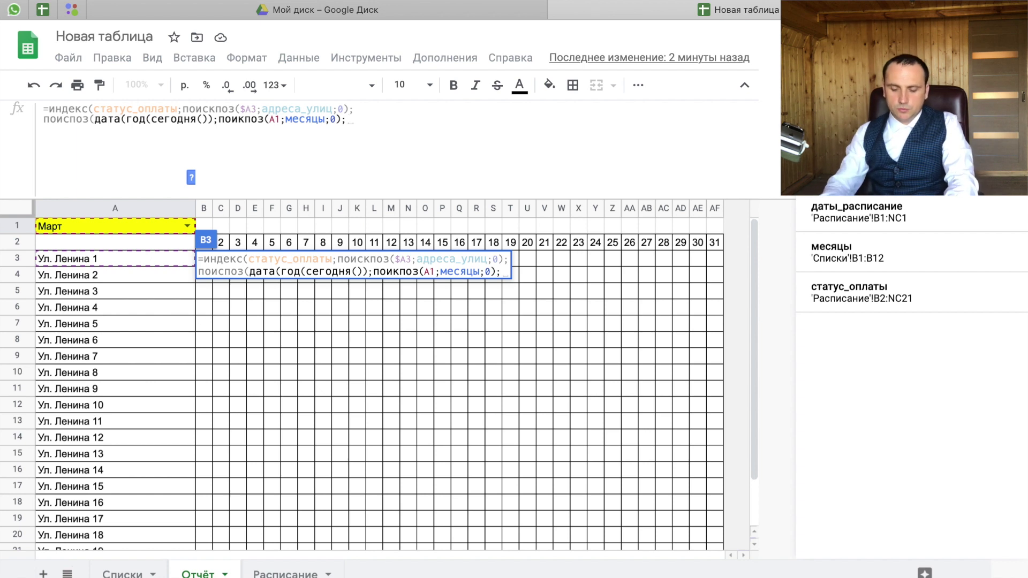
{"action": "type", "text": "b$2"}
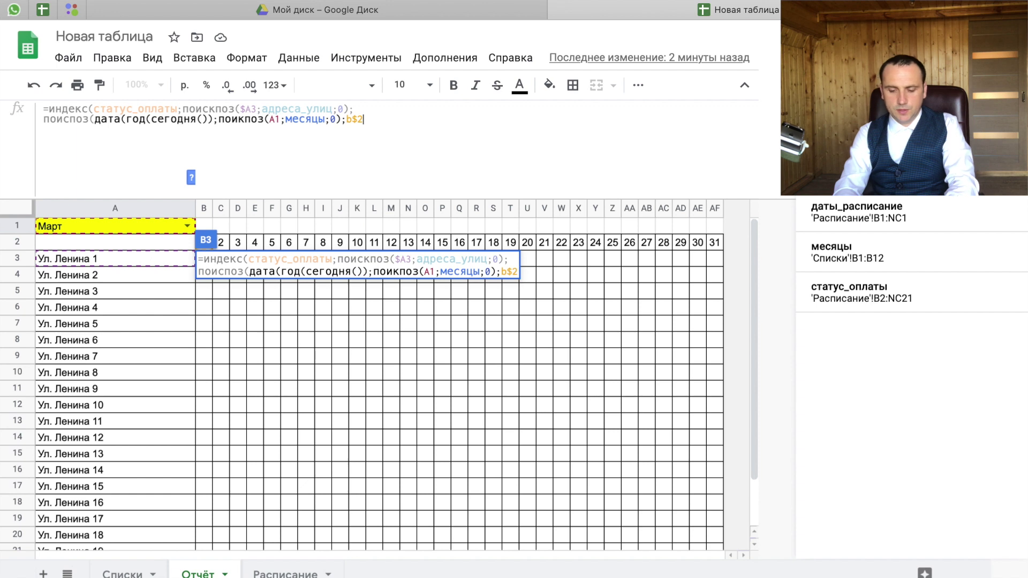
{"action": "type", "text": ");MATCH(A1;месяцы;0);B$2"}
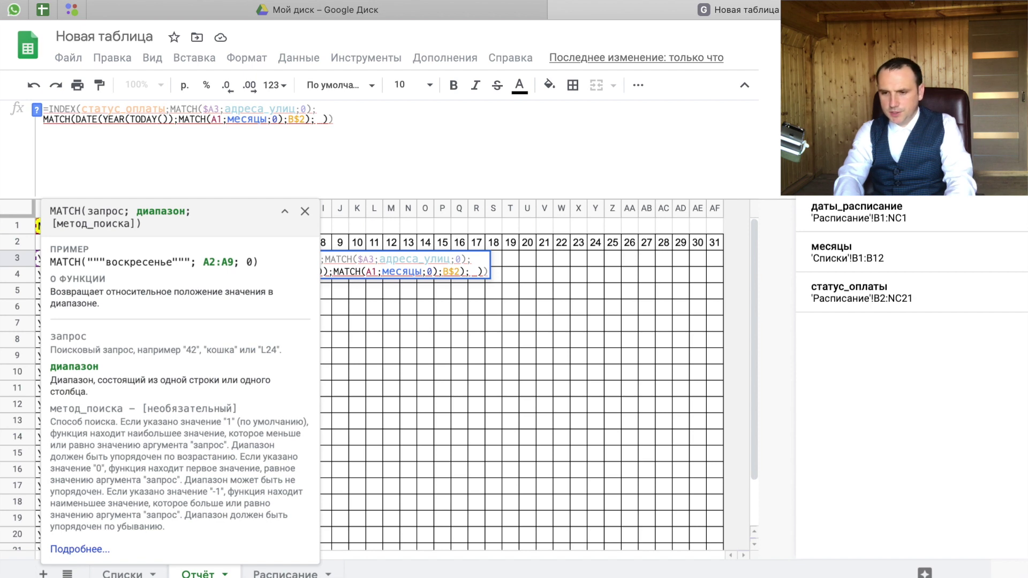
- Match that date in даты_расписание with 0 and commit the formula in B3
{"action": "type", "text": "дата"}
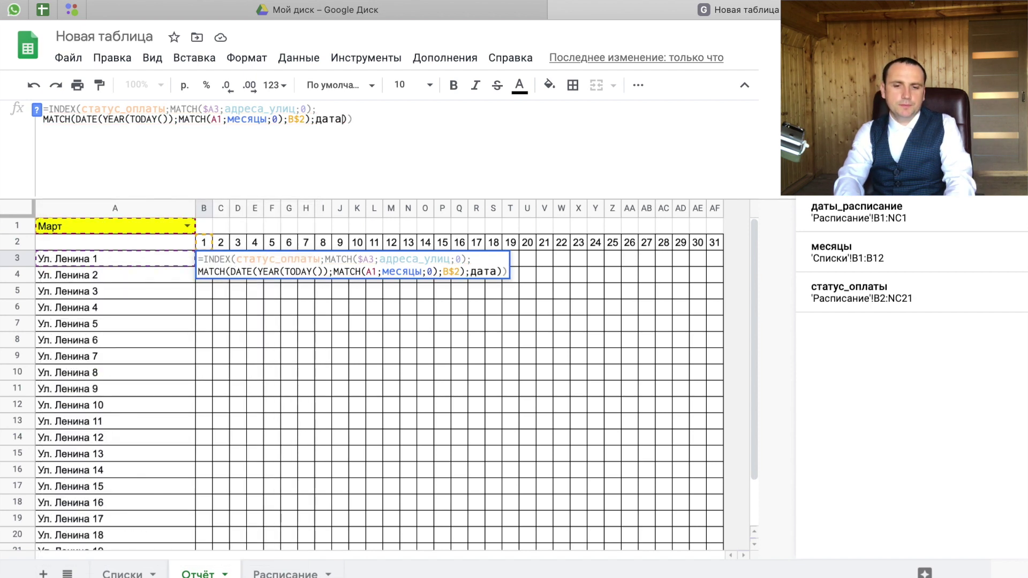
{"action": "type", "text": "ы_"}
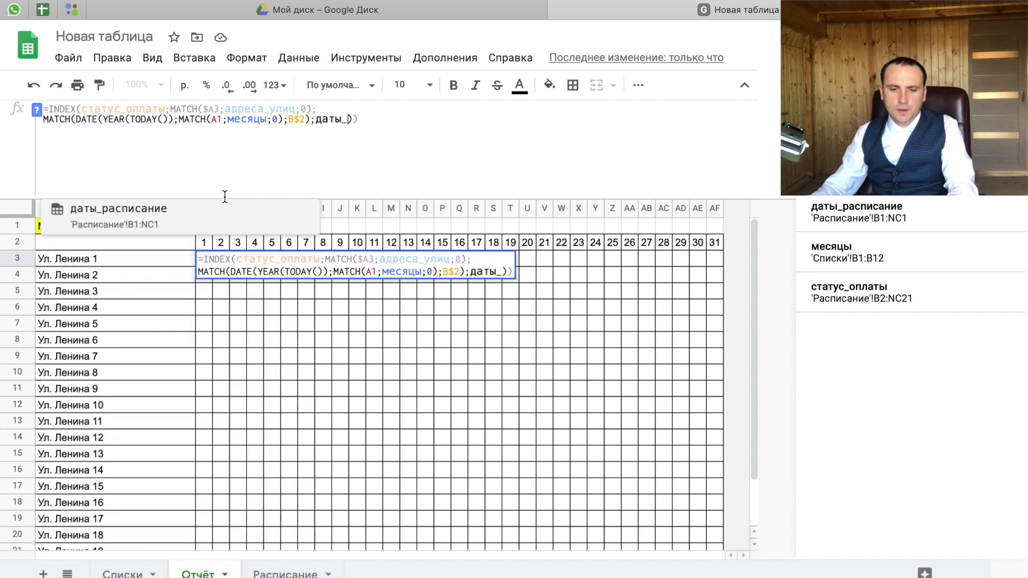
{"action": "left_click", "coordinate": [214, 219]}
{"action": "type", "text": ";"}
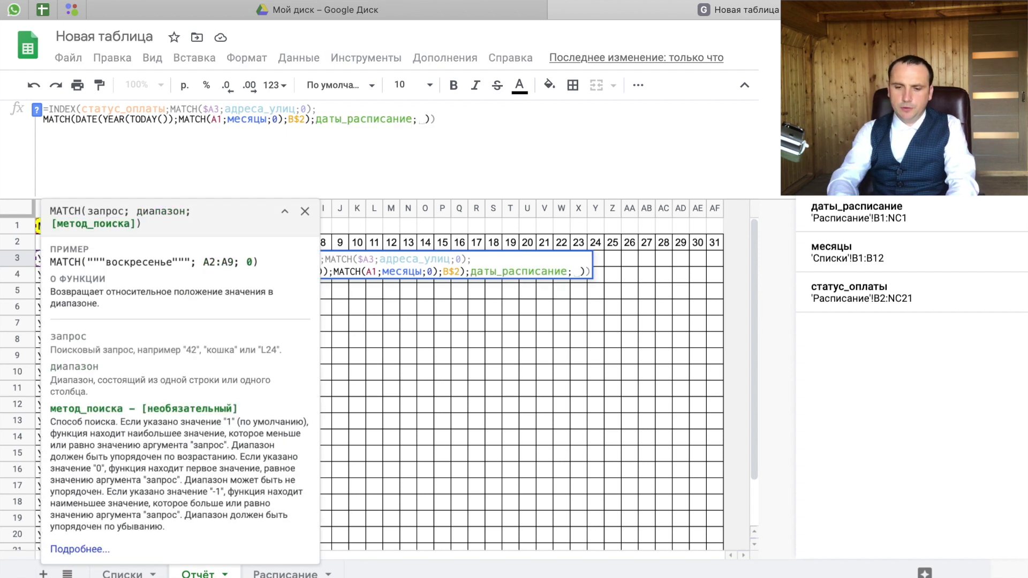
{"action": "type", "text": "0"}
{"action": "key", "text": "Return"}
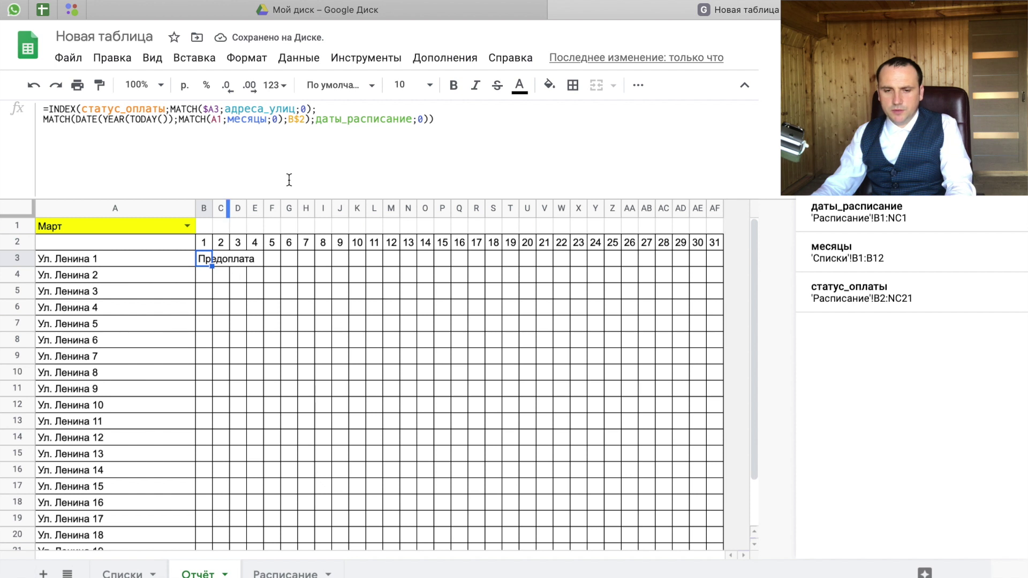
{"action": "left_click", "coordinate": [264, 60]}
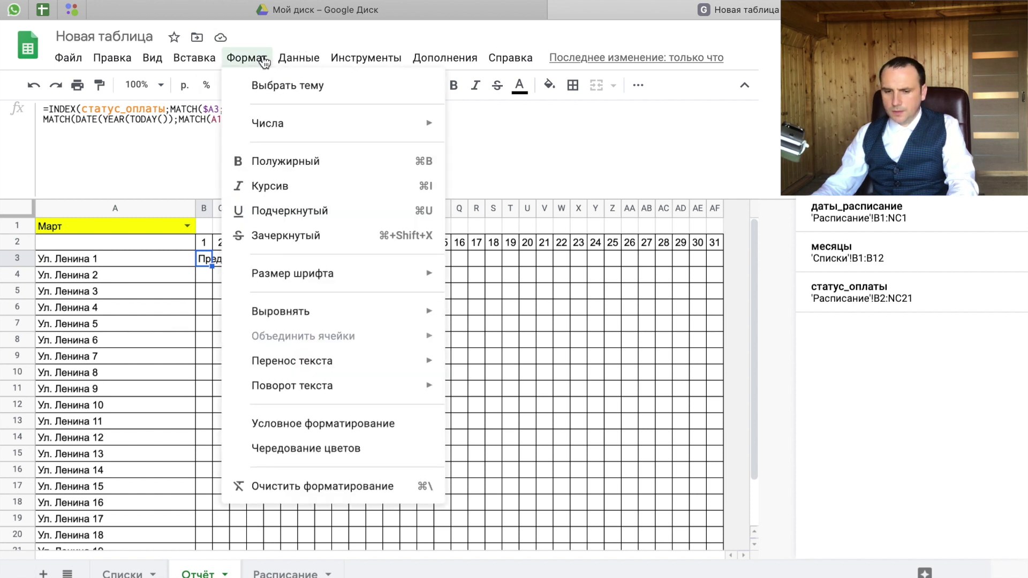
{"action": "mouse_move", "coordinate": [291, 361]}
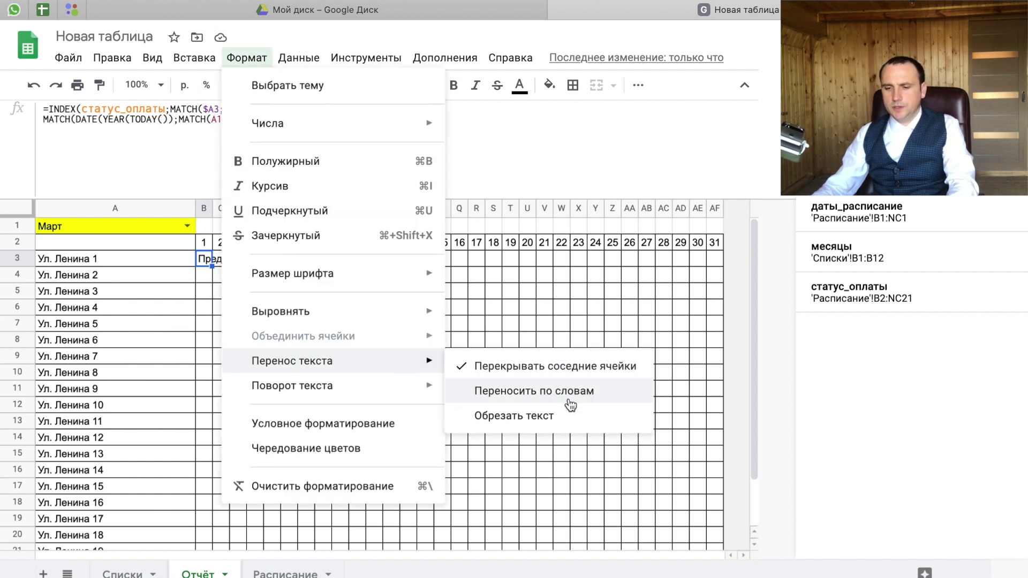
- Clip B3's status text, fill its lookup formula across B3:AF22, and shrink the formula bar
{"action": "left_click", "coordinate": [565, 416]}
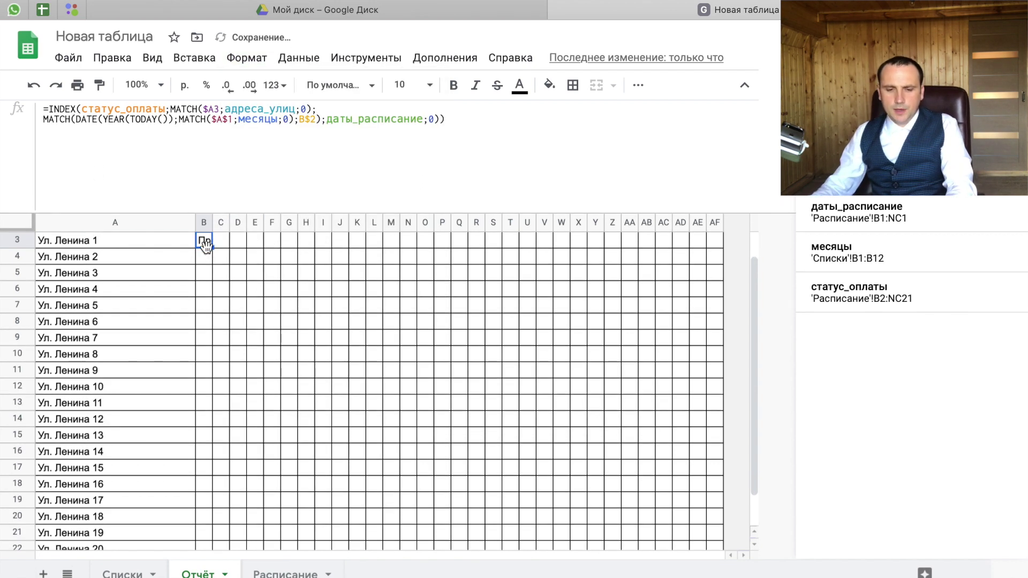
{"action": "scroll", "coordinate": [208, 429], "scroll_direction": "down", "scroll_amount": 2}
{"action": "left_click", "coordinate": [213, 574]}
{"action": "mouse_move", "coordinate": [213, 575]}
{"action": "left_mouse_down"}
{"action": "mouse_move", "coordinate": [217, 512]}
{"action": "mouse_move", "coordinate": [829, 509]}
{"action": "left_mouse_up"}
{"action": "scroll", "coordinate": [381, 323], "scroll_direction": "up", "scroll_amount": 3}
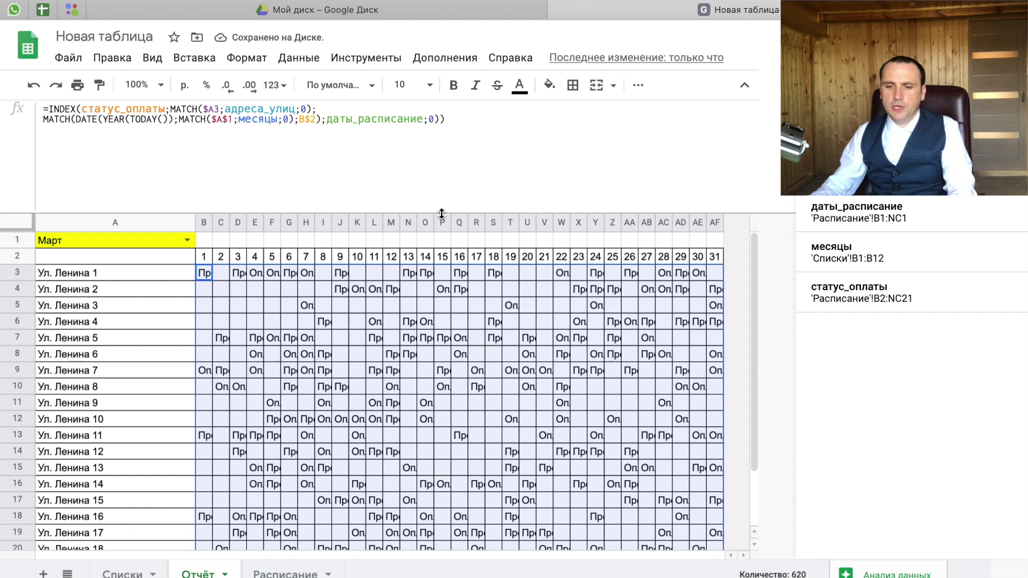
{"action": "left_click_drag", "start_coordinate": [438, 209], "coordinate": [448, 102]}
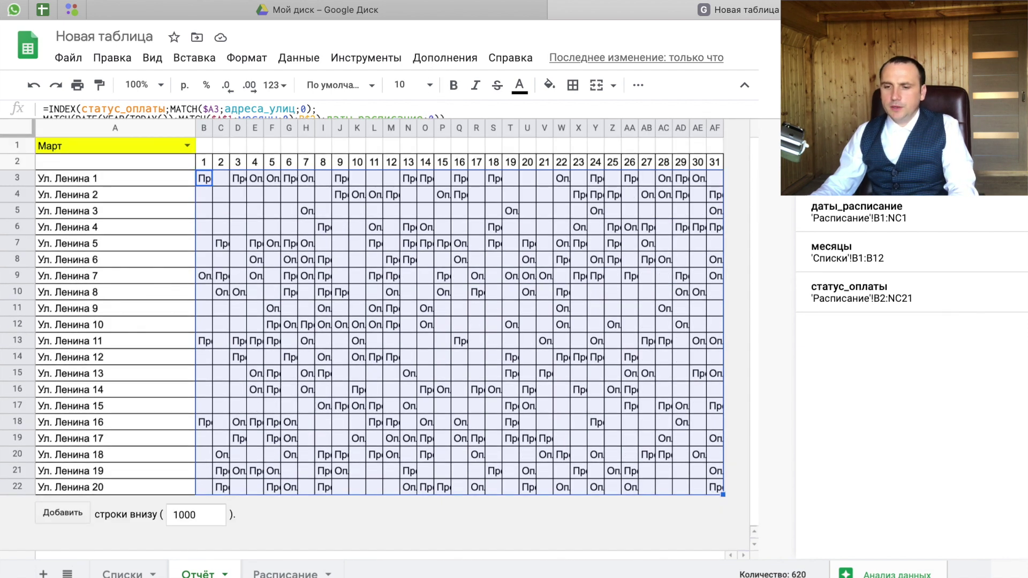
{"action": "right_click", "coordinate": [307, 236]}
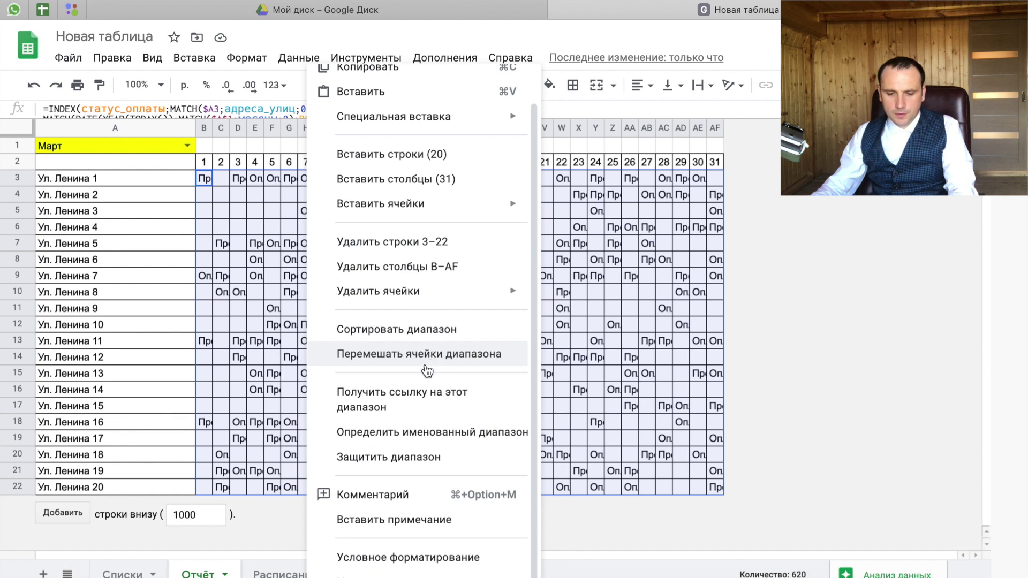
- Set the предоплата conditional formatting rule to highlight matching cells magenta
{"action": "scroll", "coordinate": [436, 557], "scroll_direction": "up", "scroll_amount": 1}
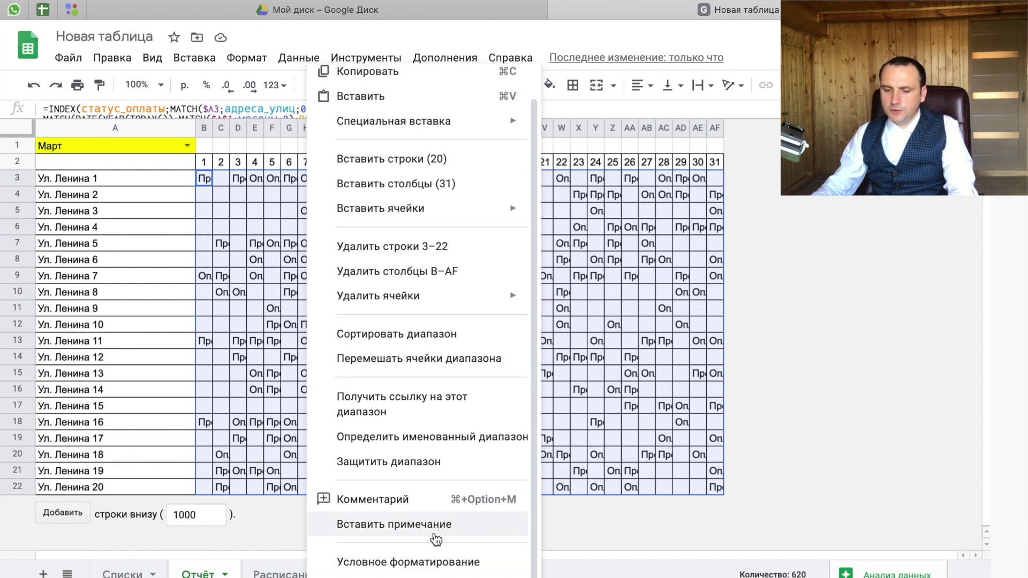
{"action": "left_click", "coordinate": [435, 563]}
{"action": "left_click", "coordinate": [894, 395]}
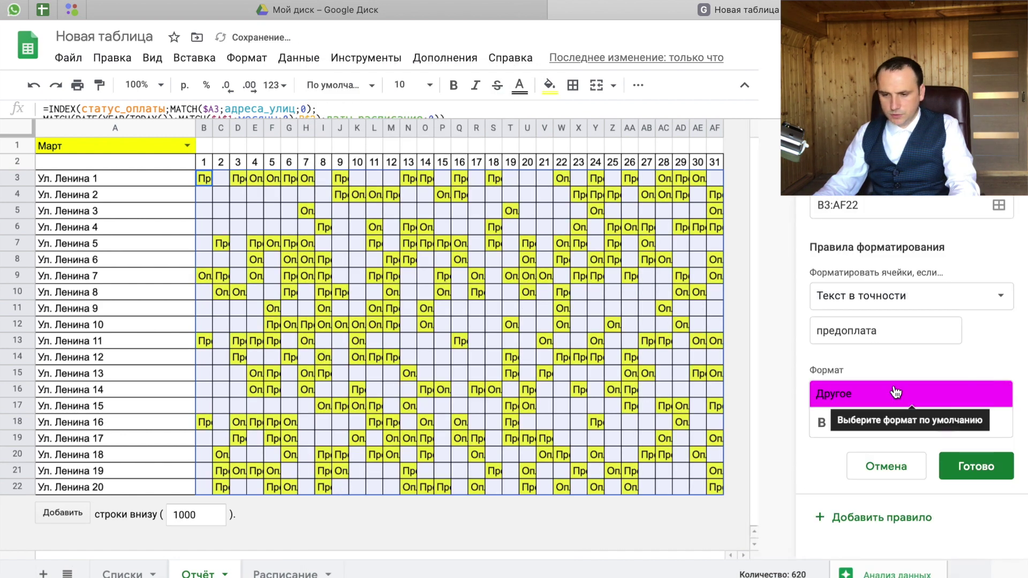
{"action": "left_click", "coordinate": [886, 330]}
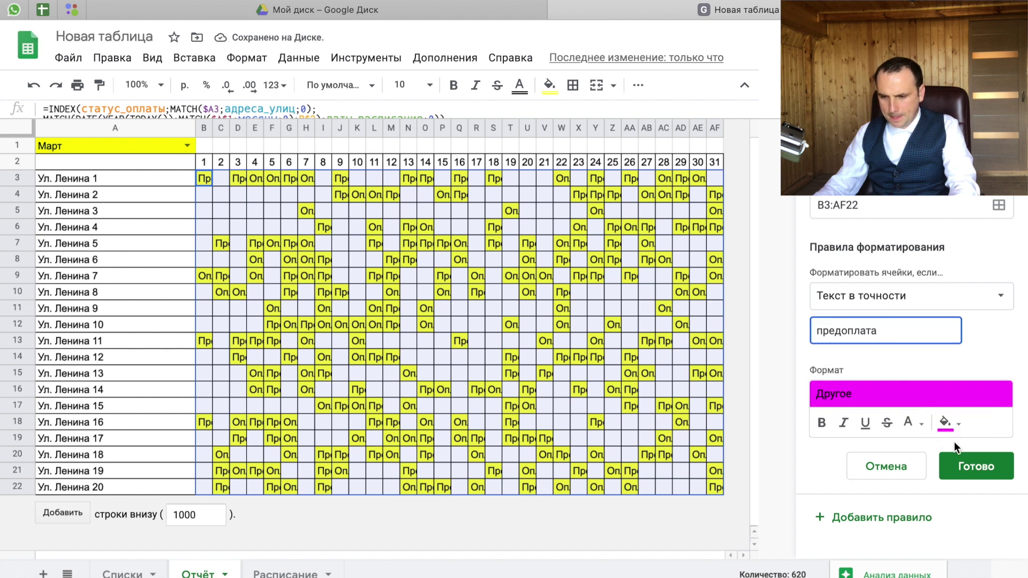
{"action": "left_click", "coordinate": [985, 467]}
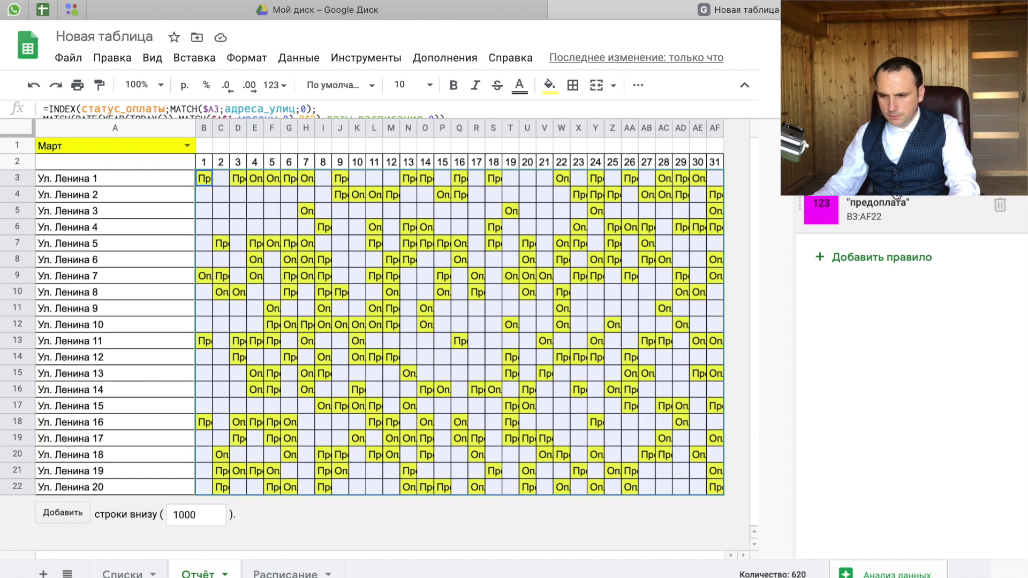
- Change the оплата rule's condition to 'Text is exactly' and close the formatting panel
{"action": "left_click", "coordinate": [887, 177]}
{"action": "left_click", "coordinate": [899, 298]}
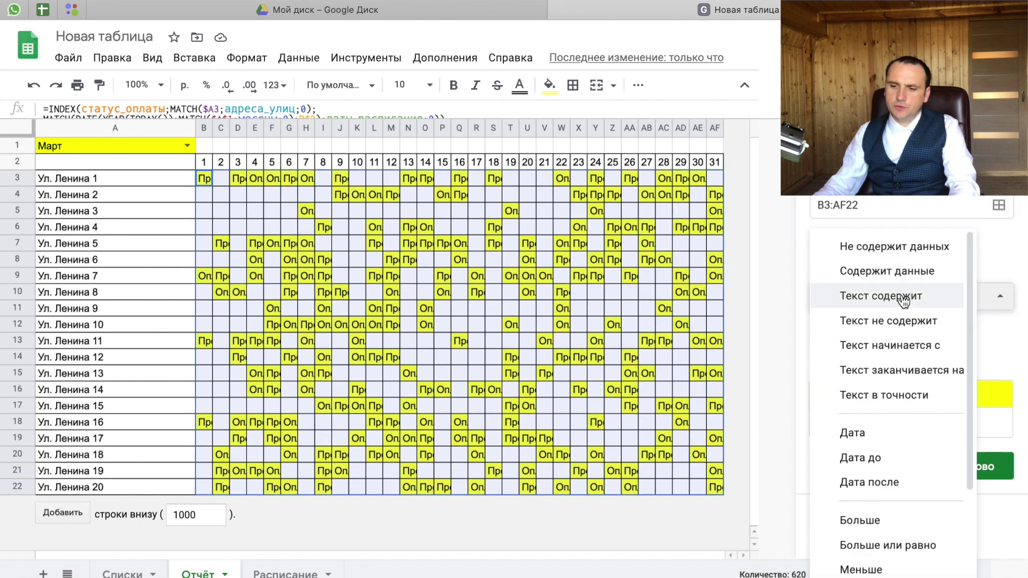
{"action": "left_click", "coordinate": [898, 408]}
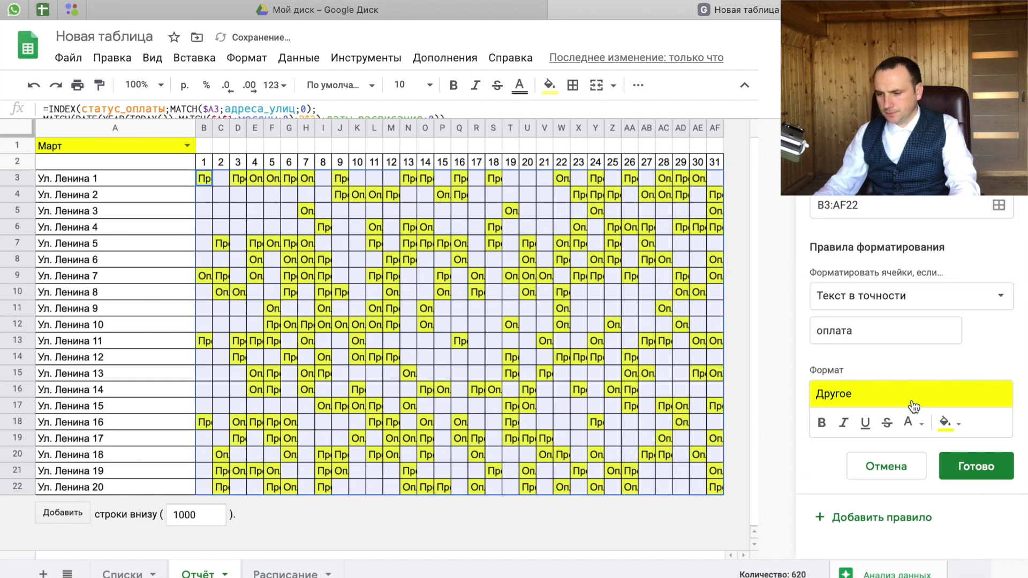
{"action": "left_click", "coordinate": [955, 465]}
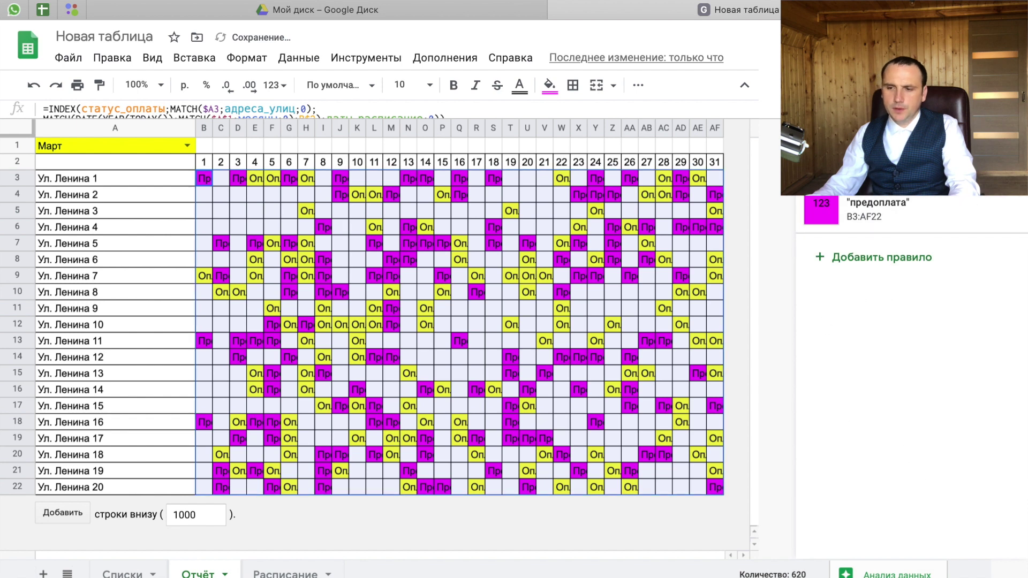
{"action": "left_click", "coordinate": [1014, 140]}
{"action": "left_click", "coordinate": [545, 243]}
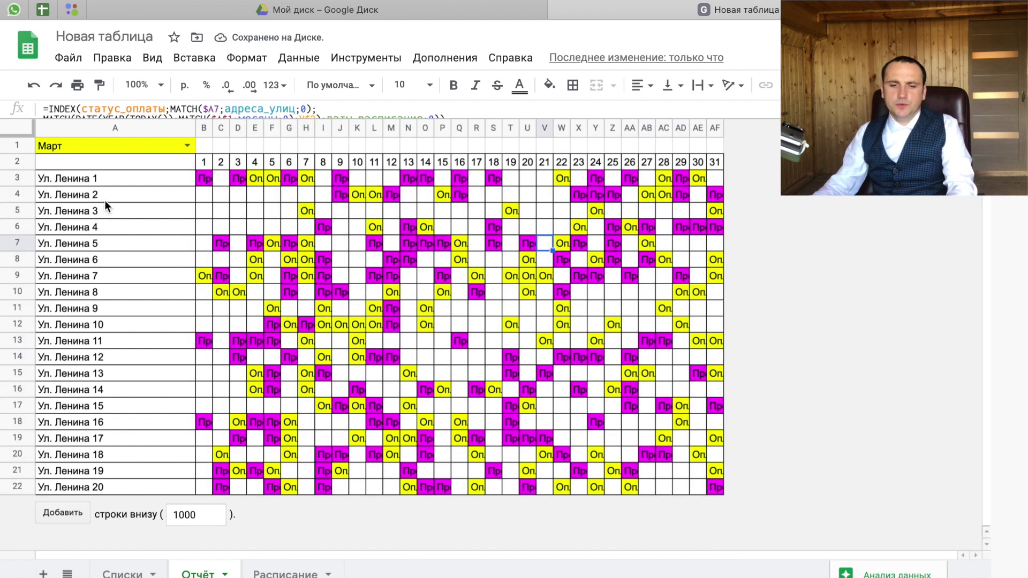
{"action": "left_click", "coordinate": [187, 146]}
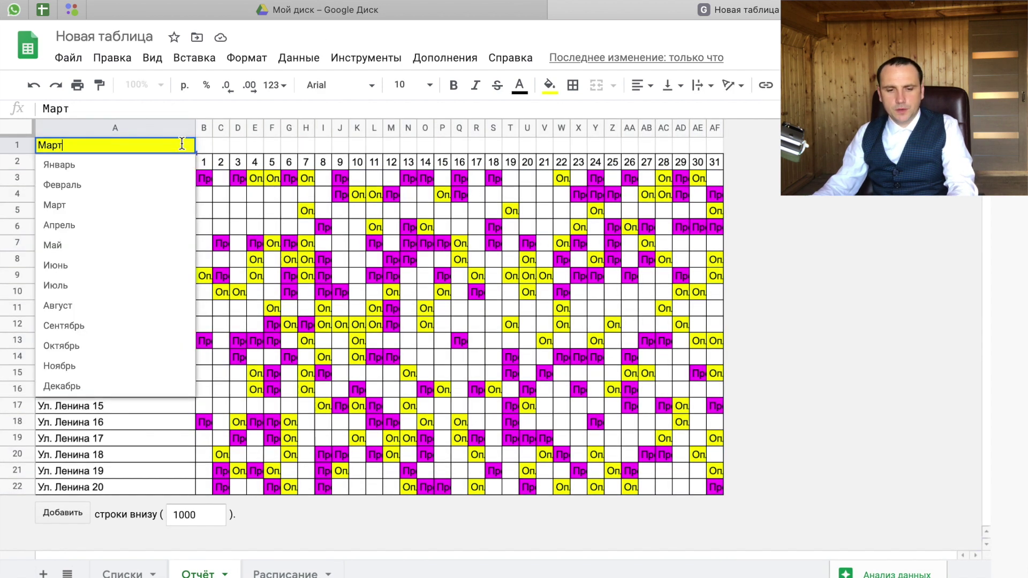
{"action": "left_click", "coordinate": [126, 164]}
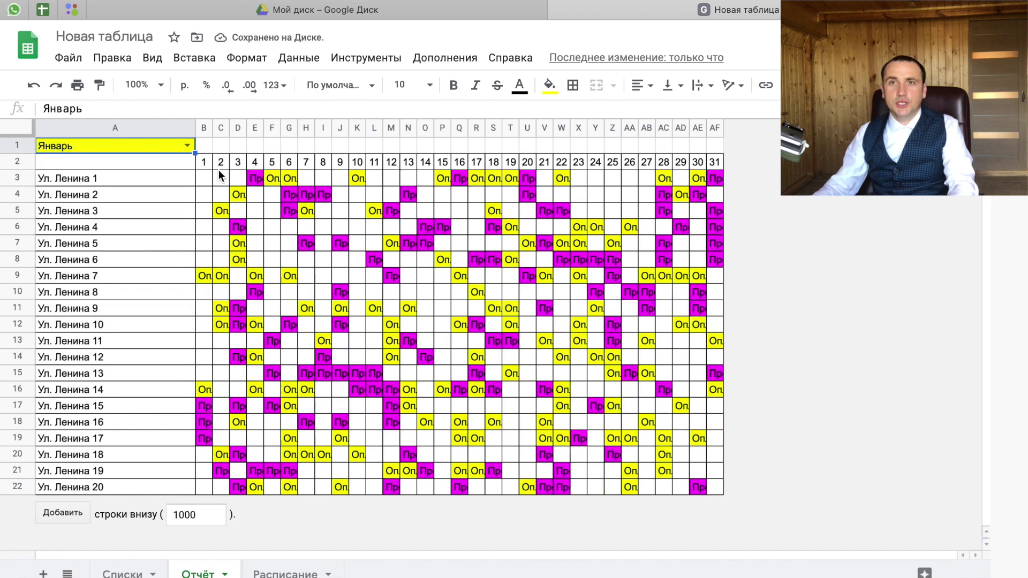
{"action": "left_click", "coordinate": [187, 145]}
{"action": "left_click", "coordinate": [91, 207]}
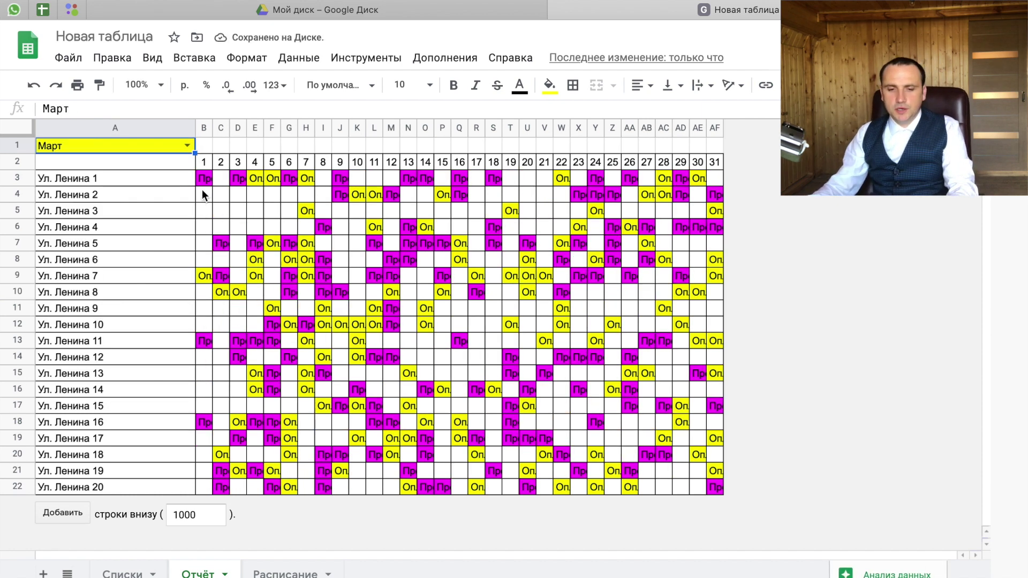
{"action": "left_click_drag", "start_coordinate": [205, 182], "coordinate": [650, 459]}
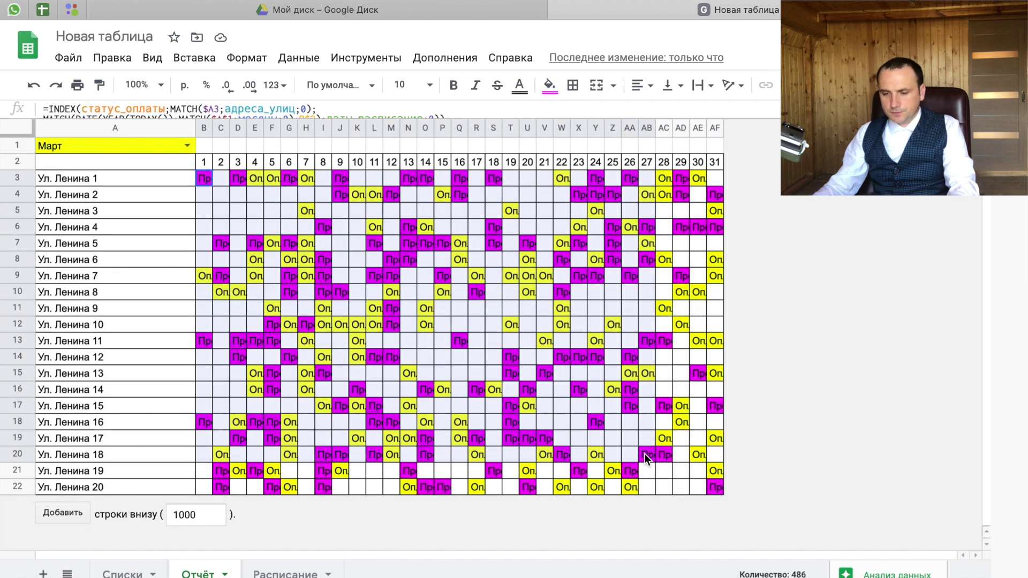
- Set the предоплата rule's text colour to magenta so the text blends into the fill
{"action": "left_click", "coordinate": [430, 273]}
{"action": "left_click", "coordinate": [428, 245]}
{"action": "right_click", "coordinate": [427, 244]}
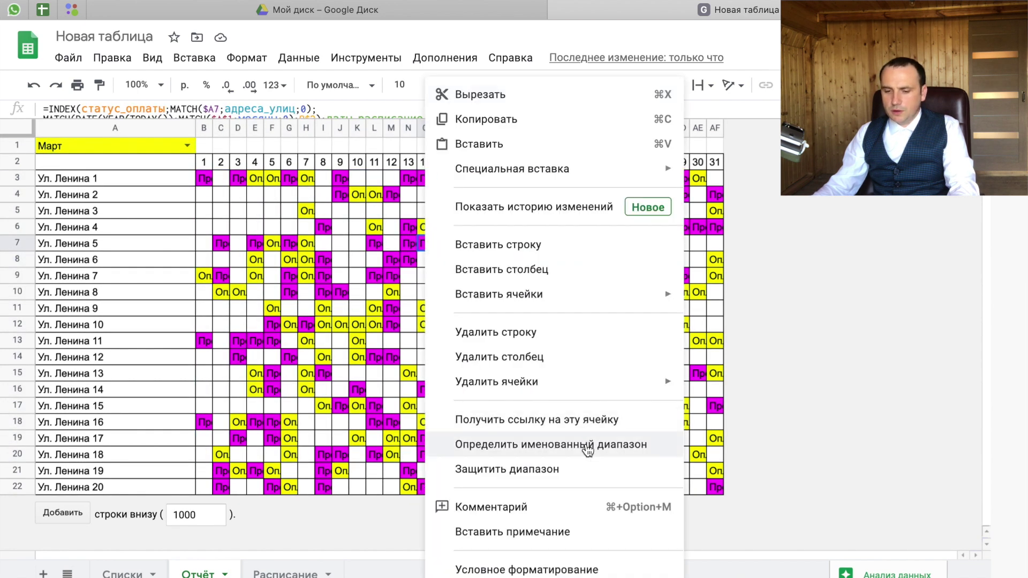
{"action": "left_click", "coordinate": [532, 569]}
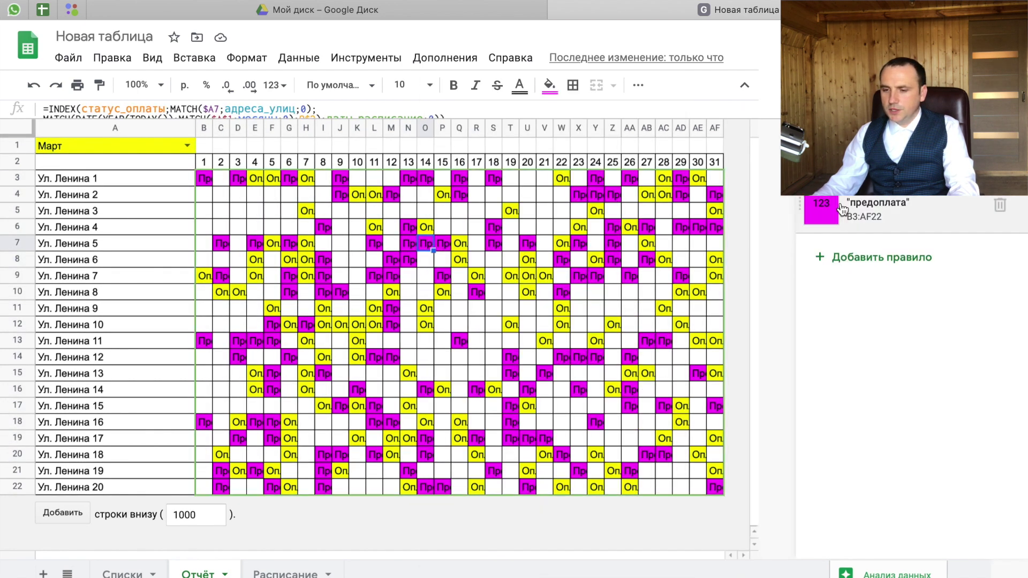
{"action": "left_click", "coordinate": [862, 210]}
{"action": "left_click", "coordinate": [908, 422]}
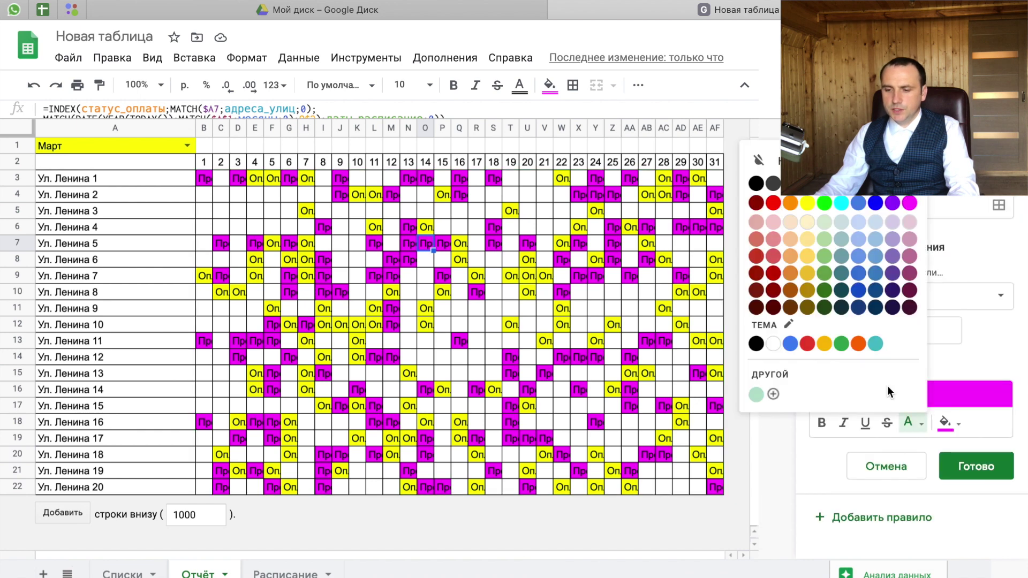
{"action": "left_click", "coordinate": [809, 205]}
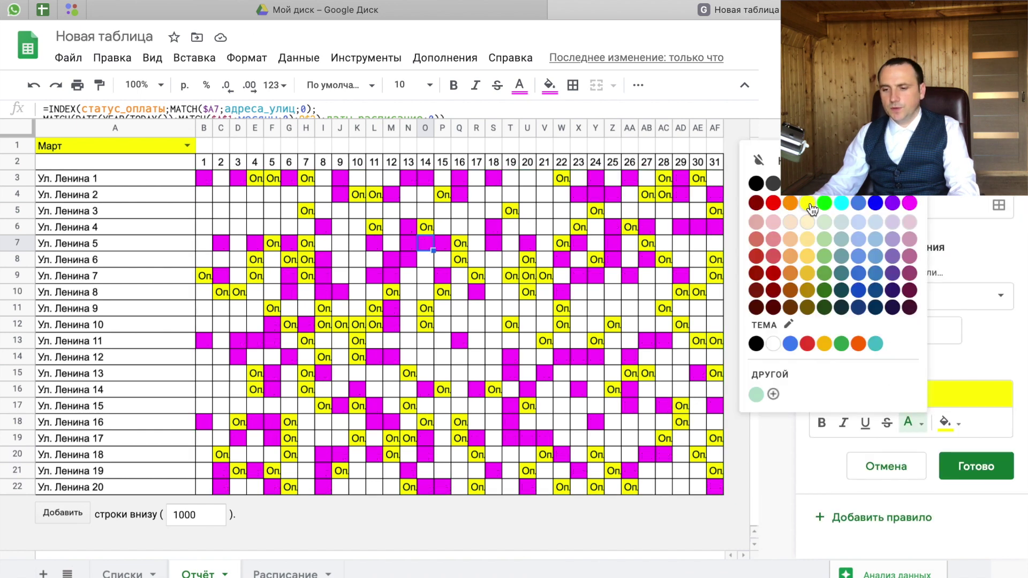
{"action": "left_click", "coordinate": [812, 208]}
{"action": "left_click", "coordinate": [977, 466]}
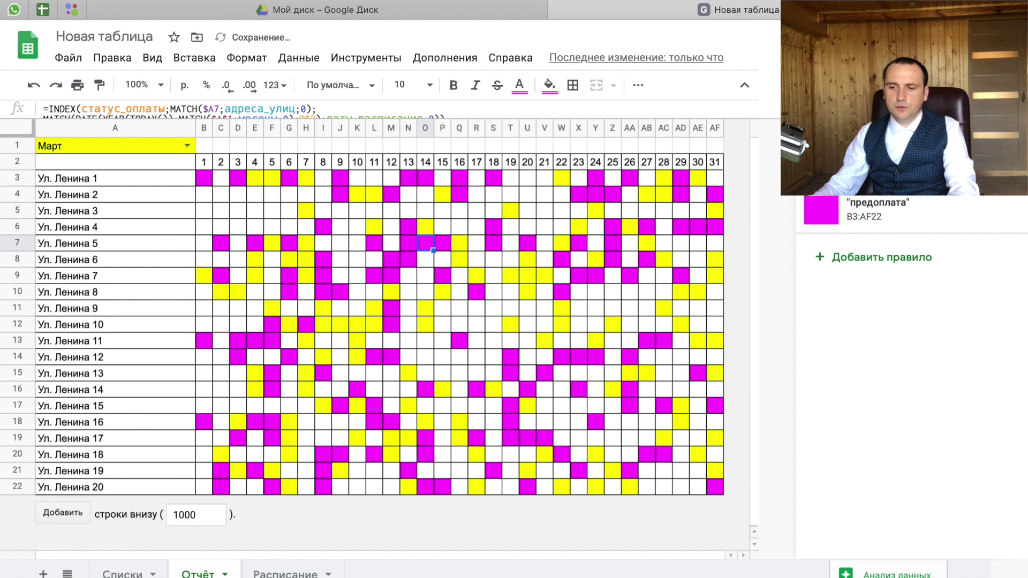
- Make the оплата rule's fill and text colour both green
{"action": "left_click", "coordinate": [856, 161]}
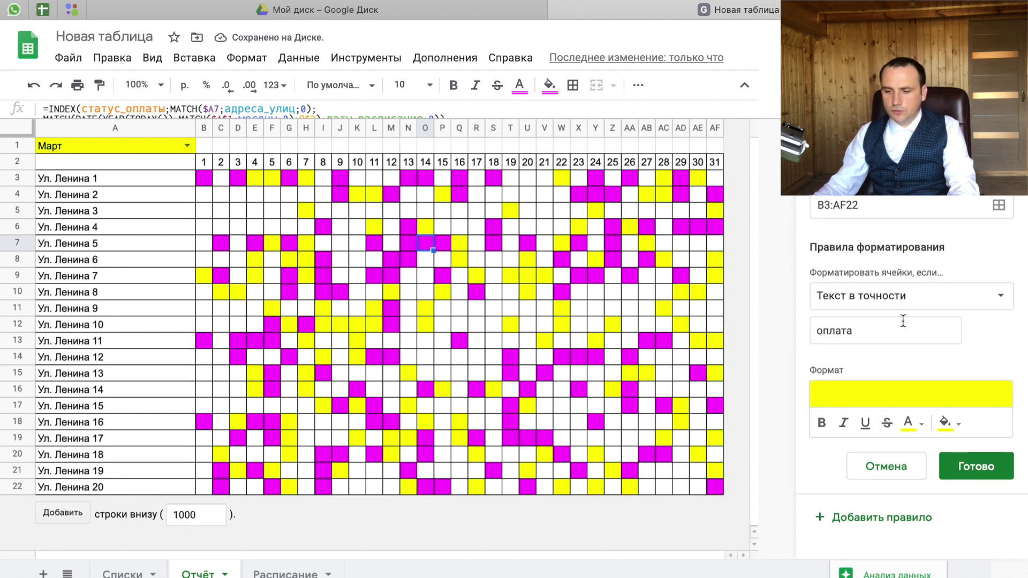
{"action": "left_click", "coordinate": [947, 423]}
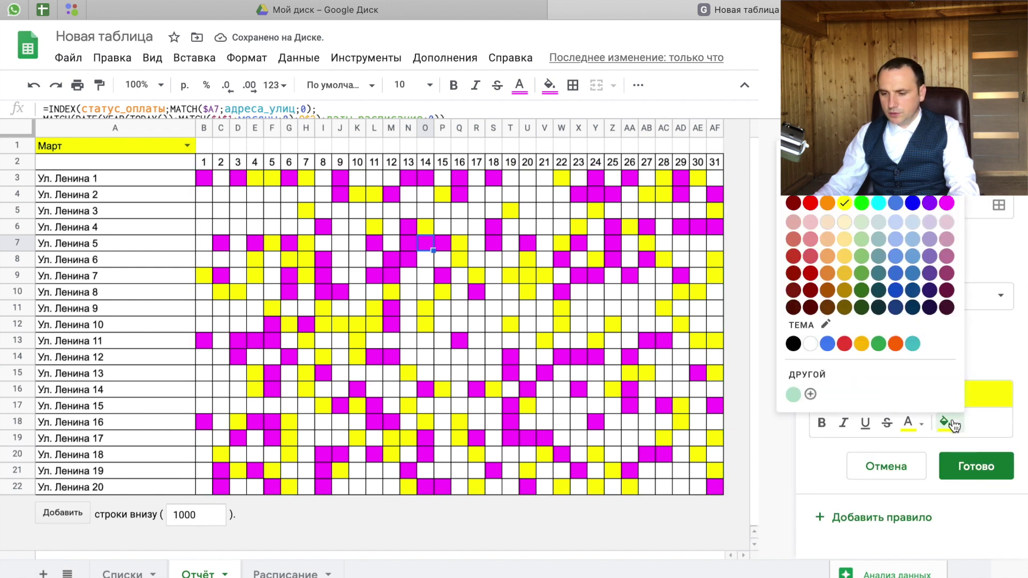
{"action": "left_click", "coordinate": [879, 344]}
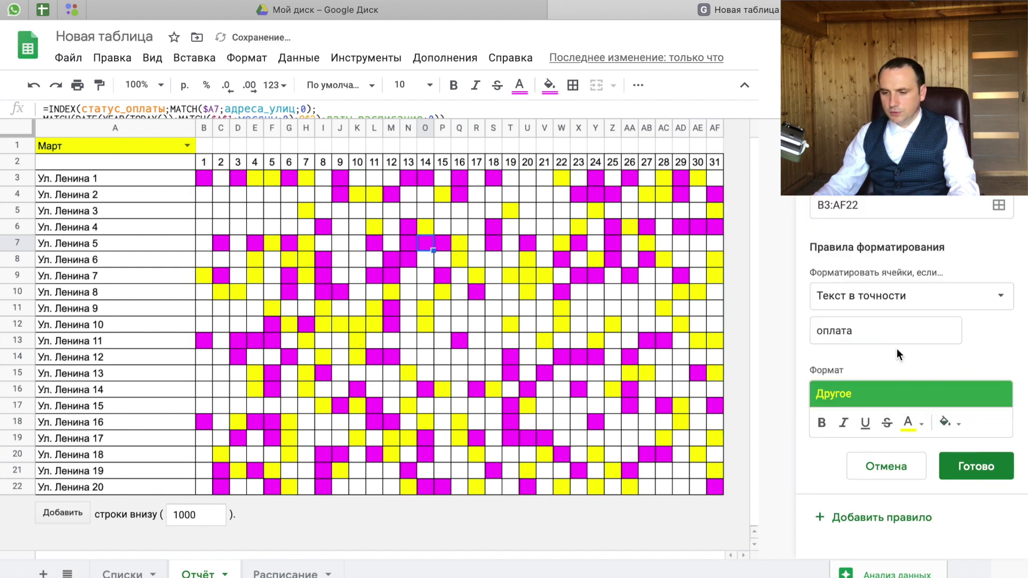
{"action": "left_click", "coordinate": [908, 423]}
{"action": "left_click", "coordinate": [841, 346]}
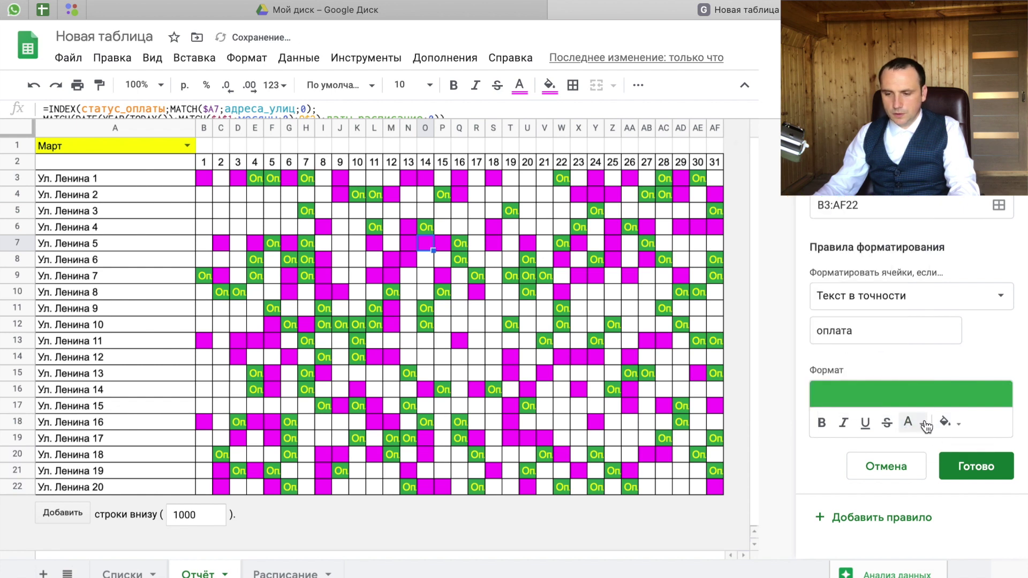
{"action": "left_click", "coordinate": [974, 465]}
{"action": "left_click", "coordinate": [1014, 128]}
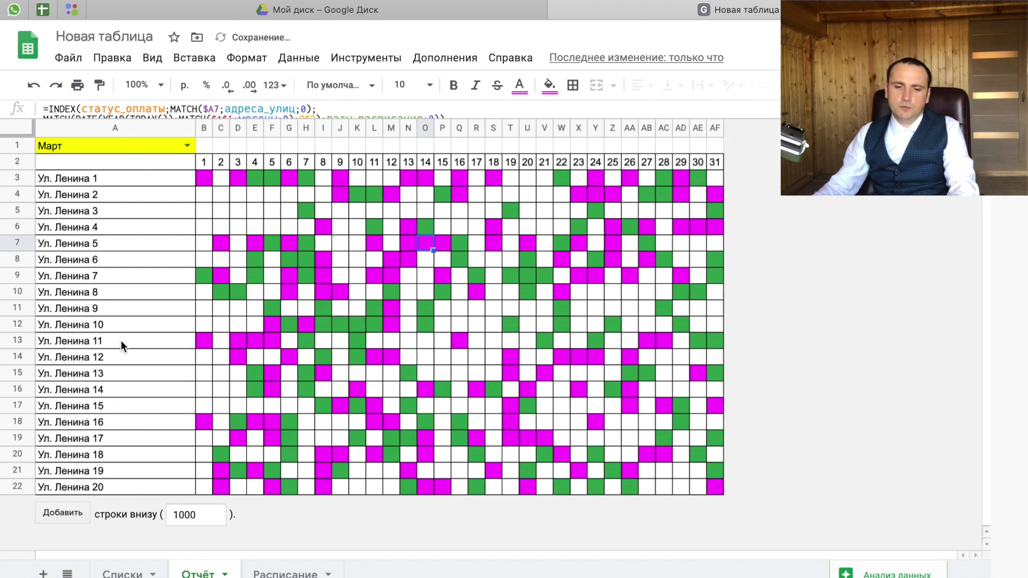
{"action": "left_click", "coordinate": [286, 245]}
- Switch the report month to Апрель, then Октябрь, and inspect cells in columns H and U
{"action": "left_click", "coordinate": [186, 144]}
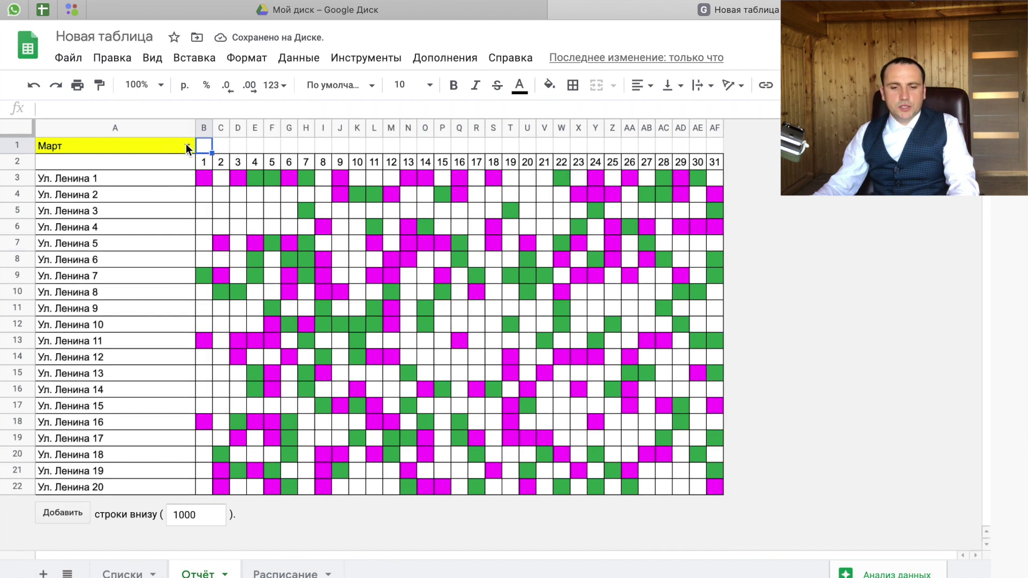
{"action": "left_click", "coordinate": [81, 233]}
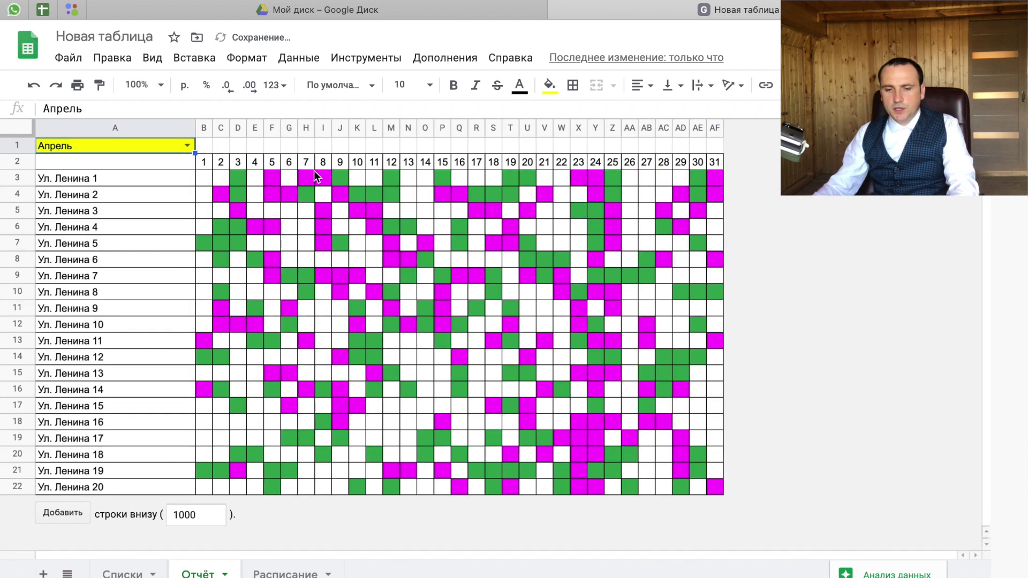
{"action": "left_click", "coordinate": [187, 146]}
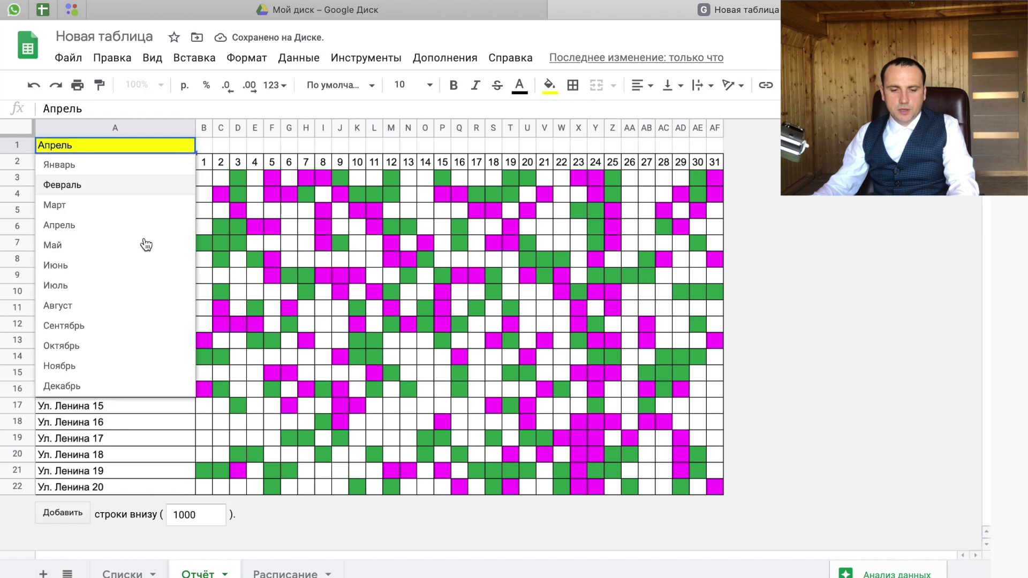
{"action": "left_click", "coordinate": [86, 348]}
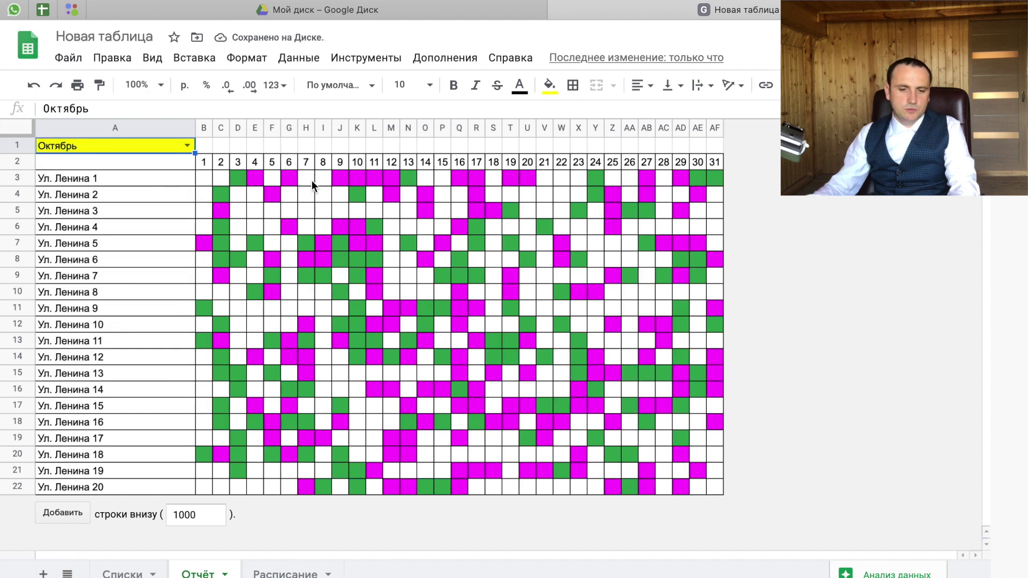
{"action": "left_click_drag", "start_coordinate": [311, 181], "coordinate": [310, 231]}
{"action": "left_click_drag", "start_coordinate": [306, 292], "coordinate": [307, 308]}
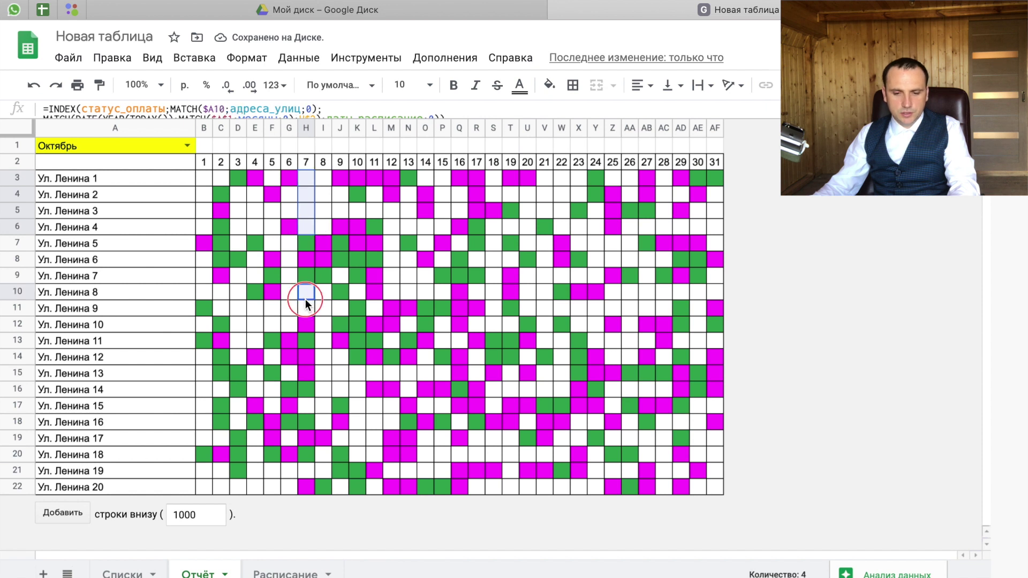
{"action": "left_click", "coordinate": [310, 406], "text": "ctrl"}
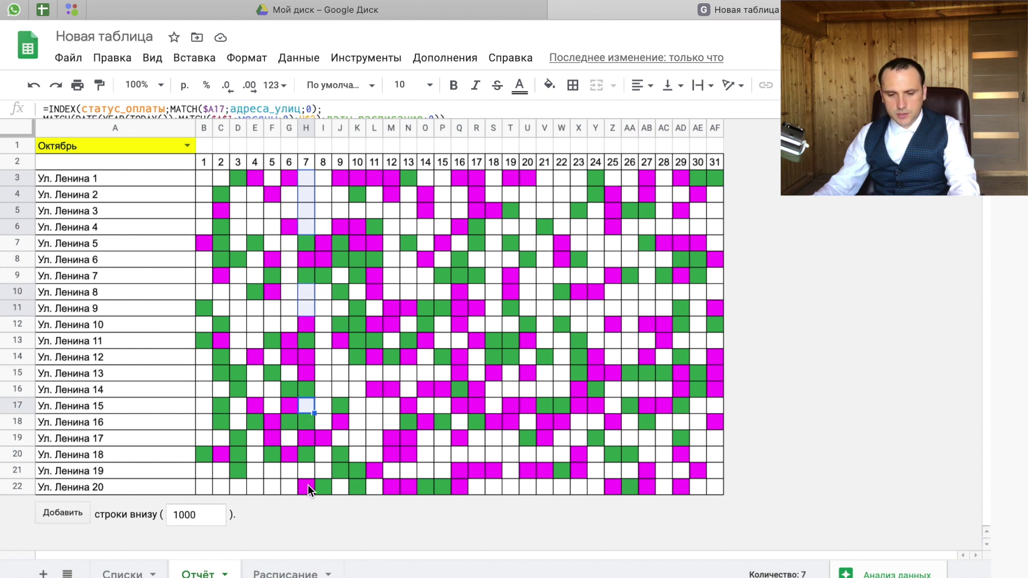
{"action": "left_click", "coordinate": [304, 466], "text": "ctrl"}
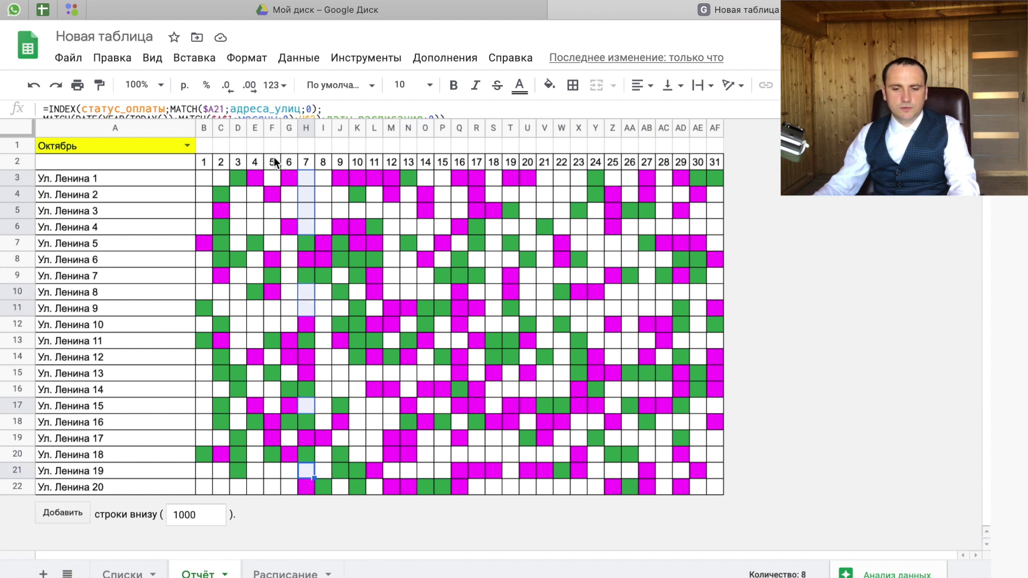
{"action": "left_click", "coordinate": [527, 260]}
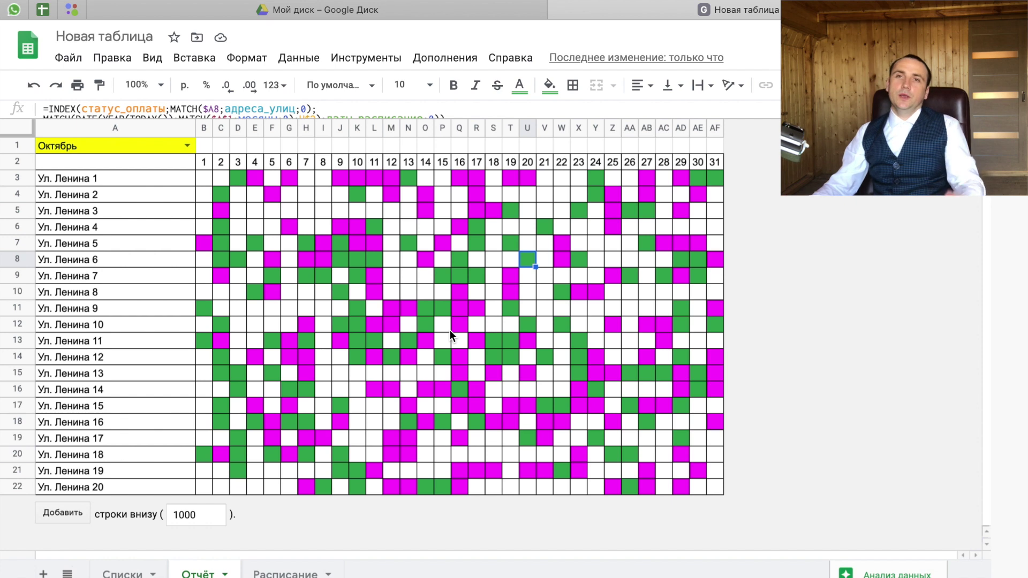
- Switch the report month to Февраль, then Январь, and check the B3 and B2 cells
{"action": "left_click", "coordinate": [187, 145]}
{"action": "left_click", "coordinate": [171, 184]}
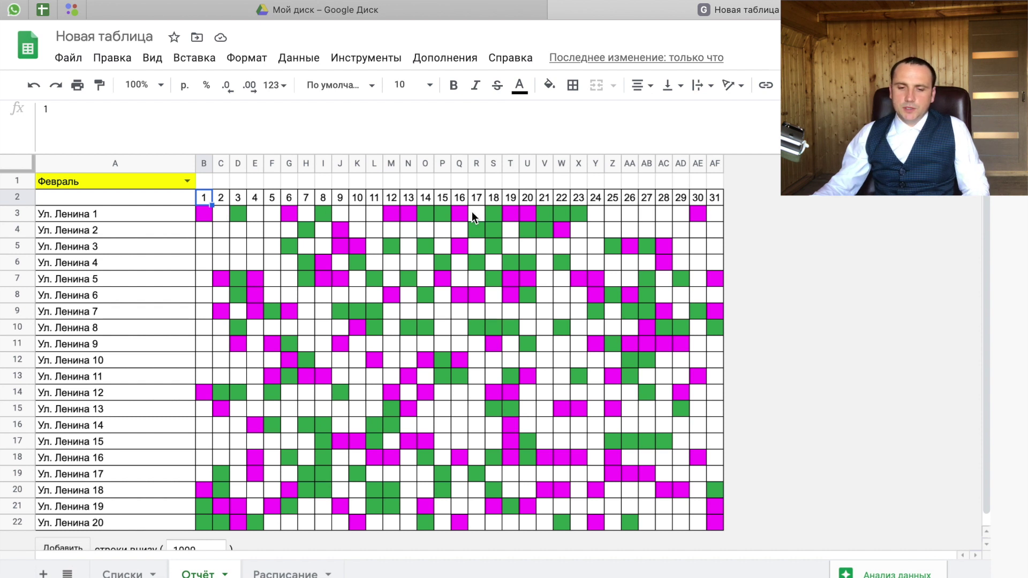
{"action": "left_click", "coordinate": [187, 181]}
{"action": "left_click", "coordinate": [151, 200]}
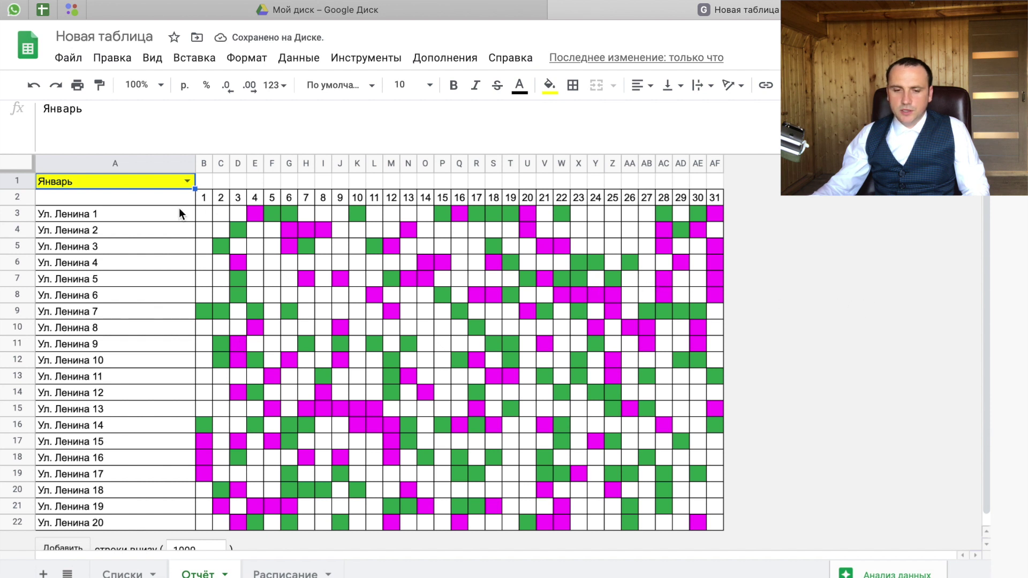
{"action": "left_click", "coordinate": [204, 215]}
{"action": "left_click", "coordinate": [210, 202]}
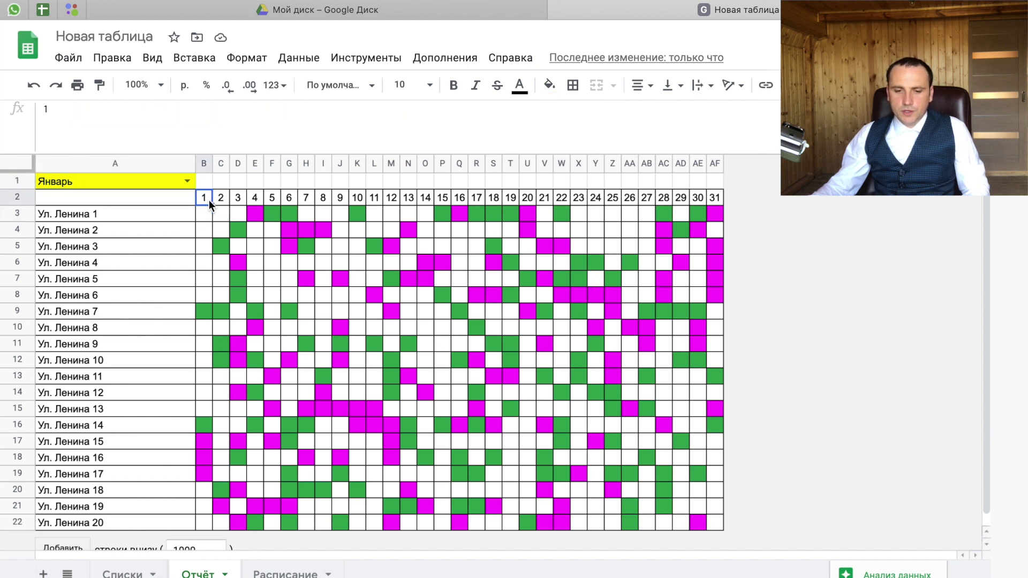
- Enter =КОНМЕСЯЦА(СЕГОДНЯ();0) in B2 and briefly widen column B to read the date
{"action": "type", "text": "="}
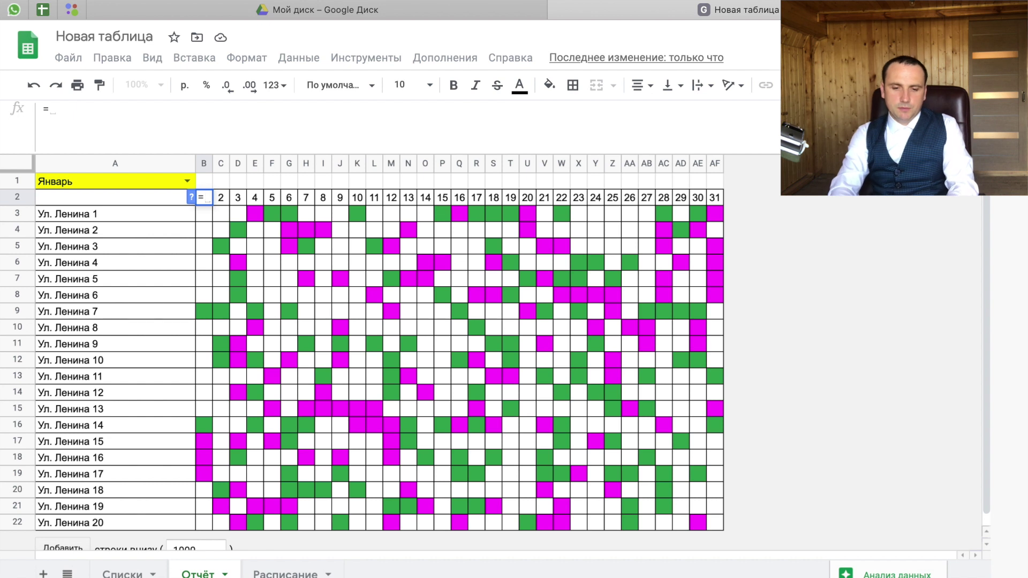
{"action": "type", "text": "ко"}
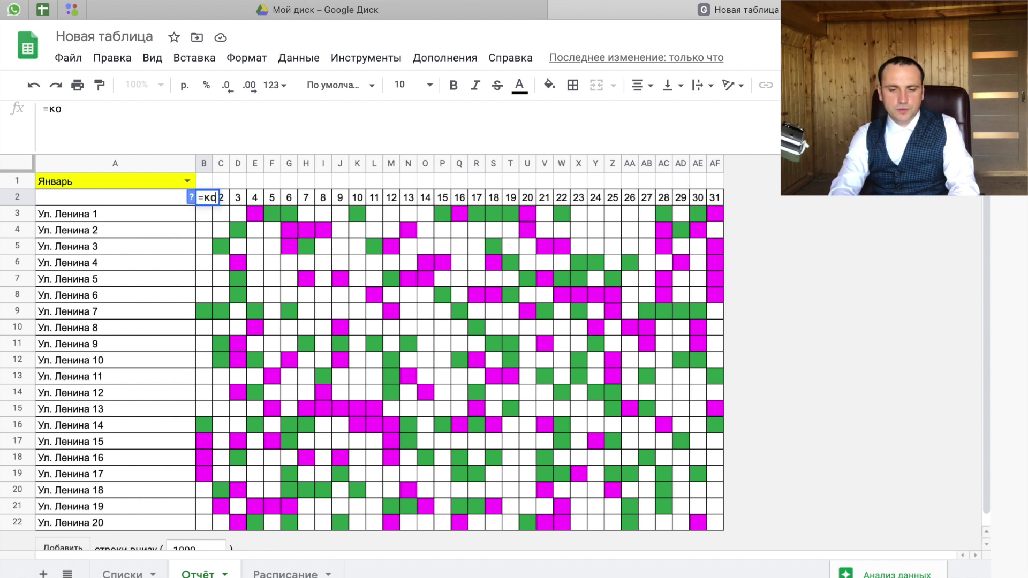
{"action": "type", "text": "нмесяца("}
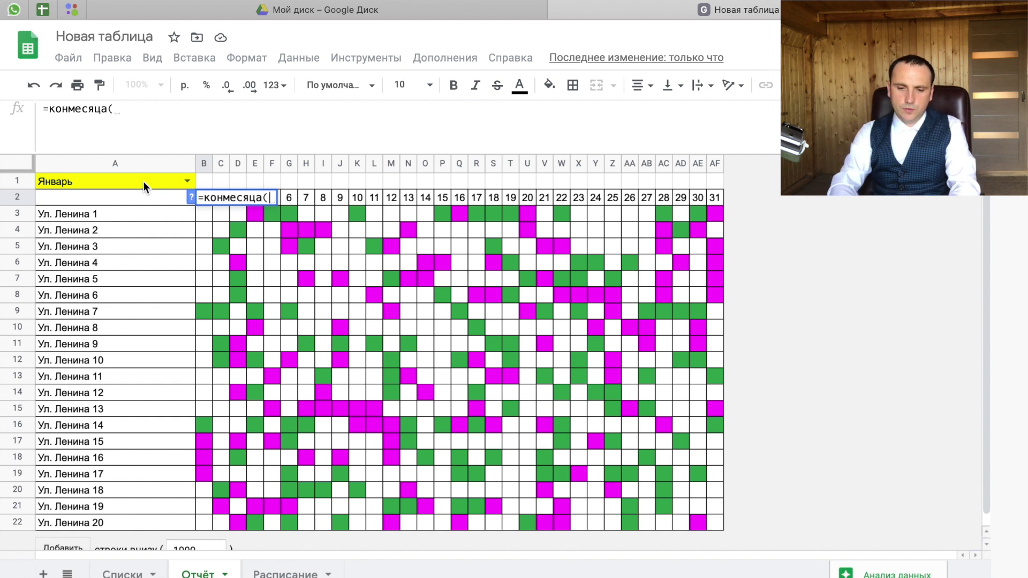
{"action": "type", "text": "сто"}
{"action": "key", "text": "BackSpace"}
{"action": "key", "text": "BackSpace"}
{"action": "type", "text": "егодня())"}
{"action": "key", "text": "BackSpace"}
{"action": "type", "text": ";0)"}
{"action": "key", "text": "Return"}
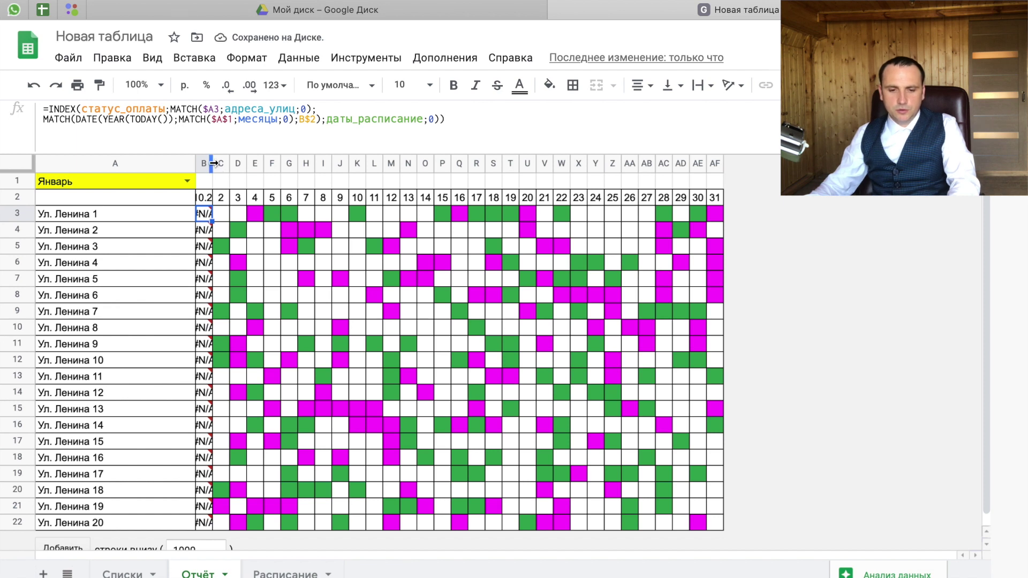
{"action": "left_click_drag", "start_coordinate": [213, 164], "coordinate": [362, 163]}
{"action": "key", "text": "ctrl+z"}
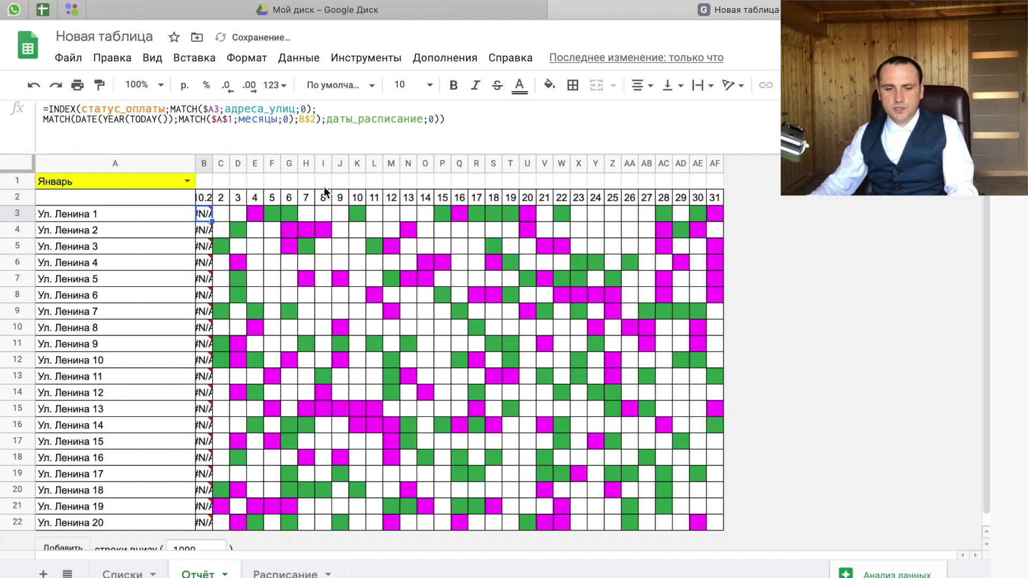
{"action": "left_click", "coordinate": [212, 197]}
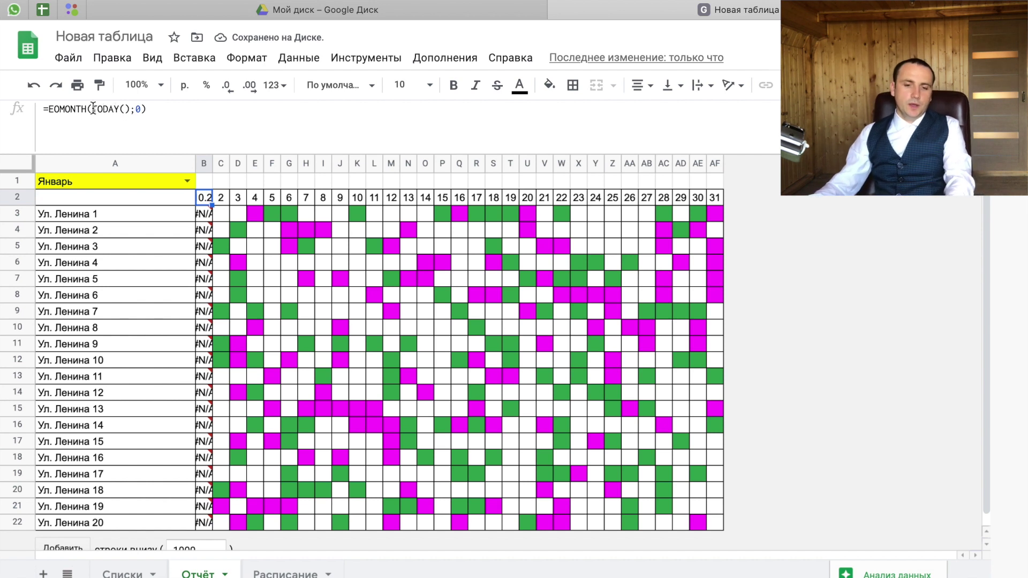
- Replace СЕГОДНЯ() in B2 with a ДАТА(ГОД(СЕГОДНЯ());ПОИСКПОЗ(A1;месяцы;0);…) date for the chosen month
{"action": "left_click", "coordinate": [91, 109]}
{"action": "double_click", "coordinate": [137, 110]}
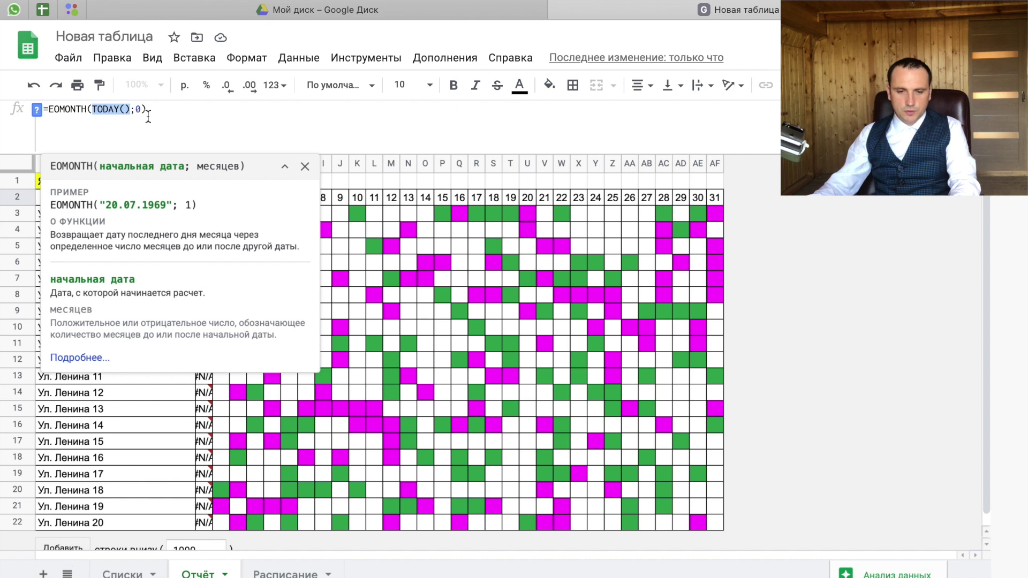
{"action": "type", "text": "дата("}
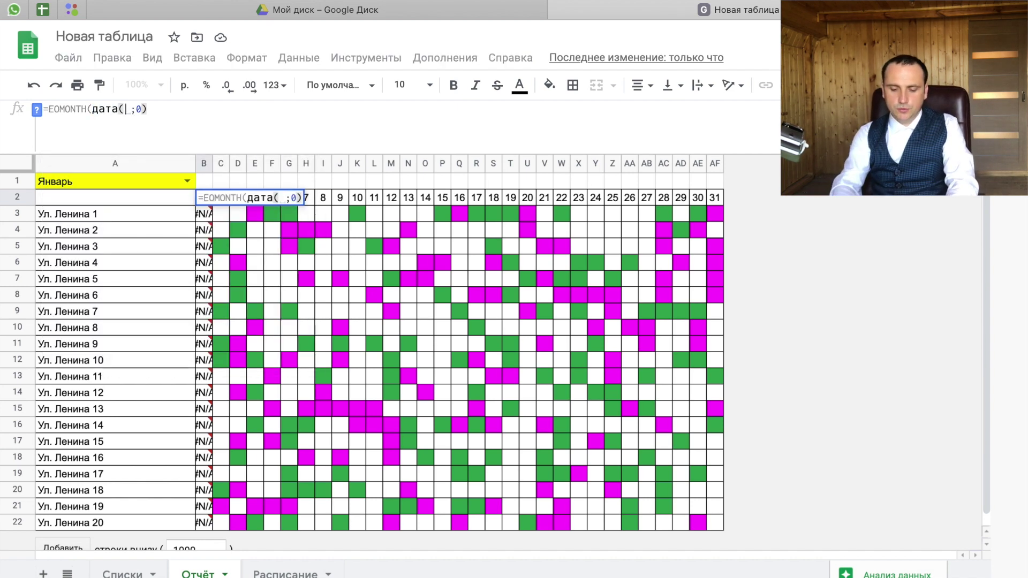
{"action": "type", "text": "гд"}
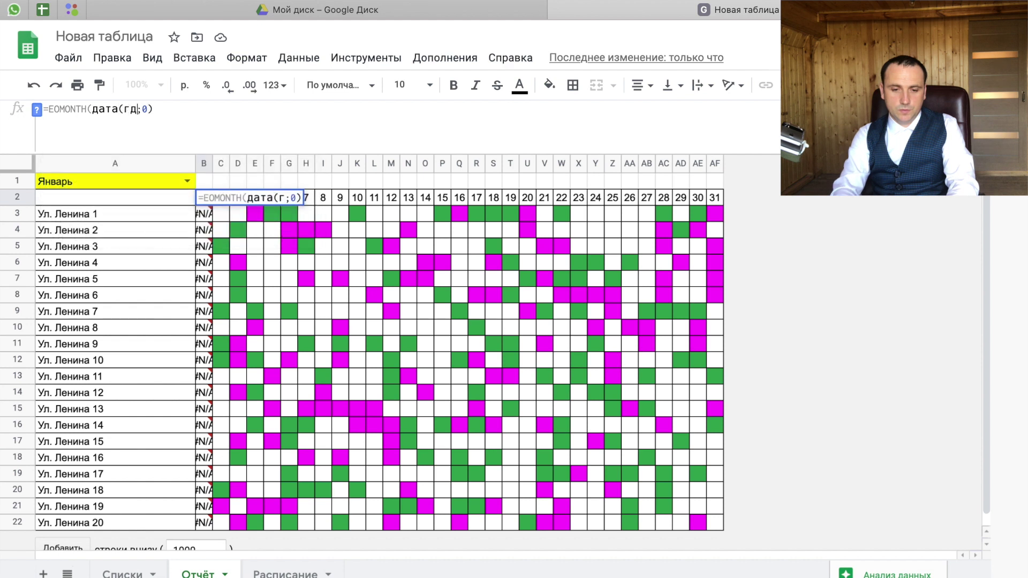
{"action": "type", "text": "д(сегодня()"}
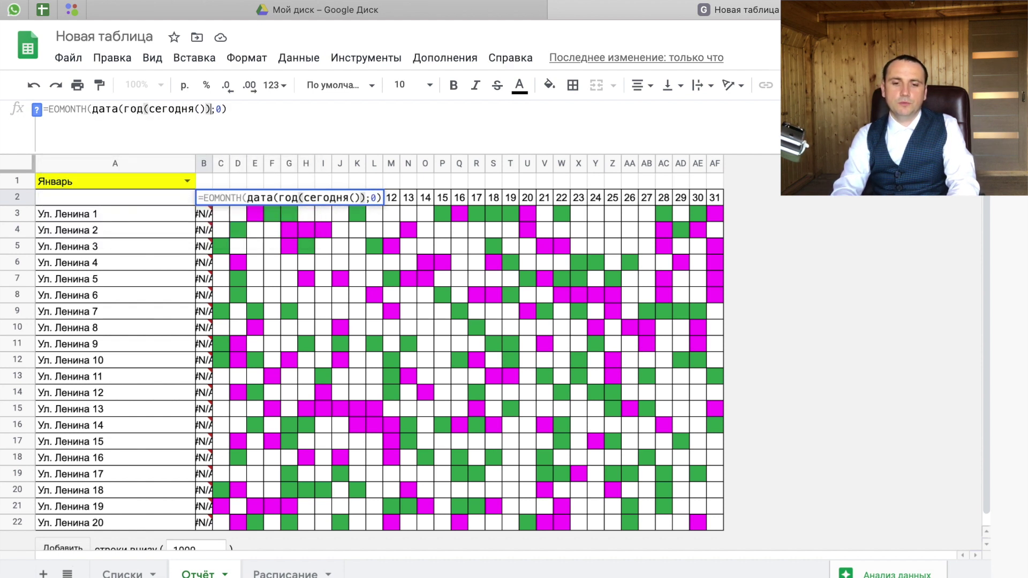
{"action": "type", "text": ");"}
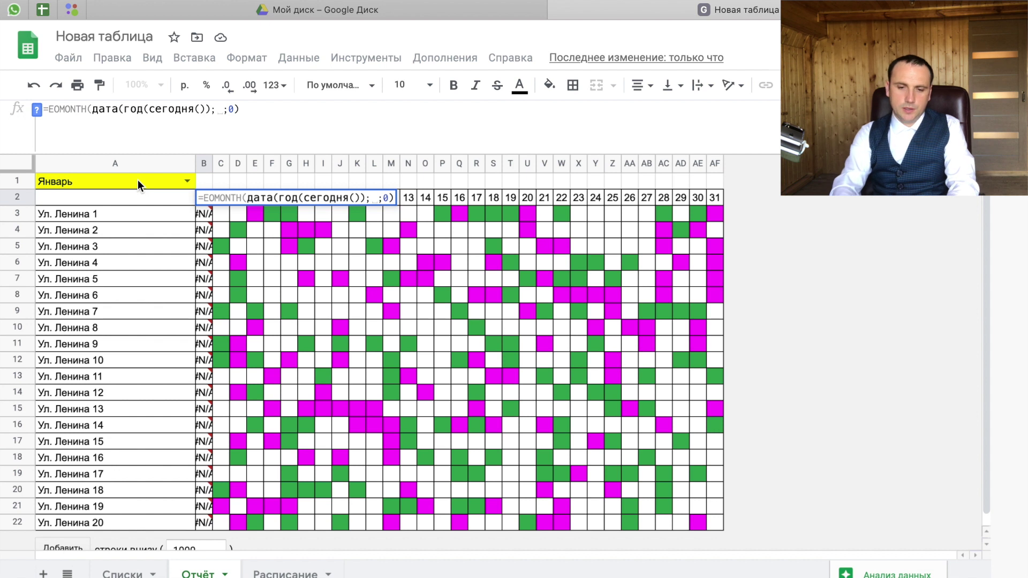
{"action": "type", "text": "поискпоз("}
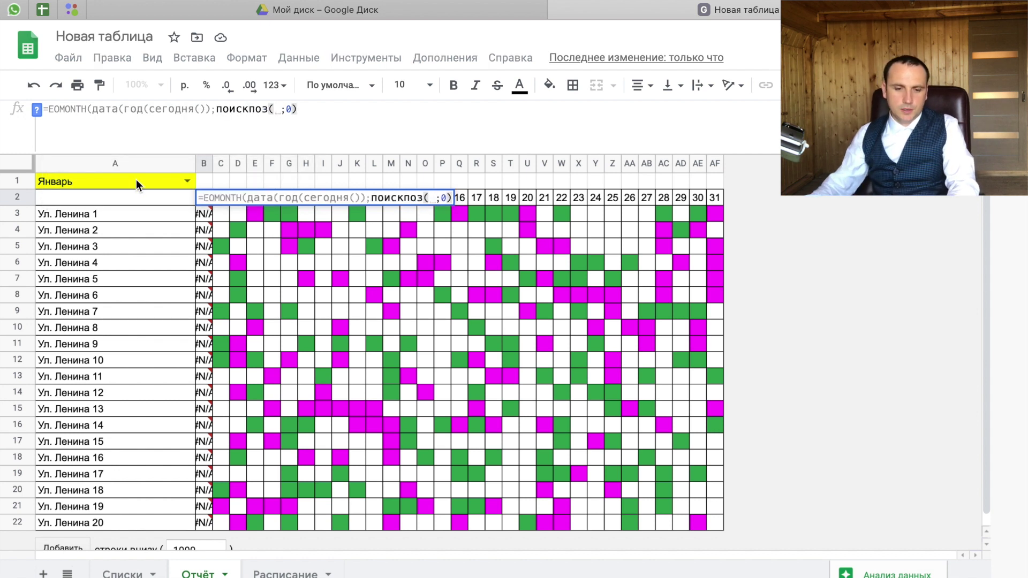
{"action": "left_click", "coordinate": [141, 185]}
{"action": "type", "text": ";"}
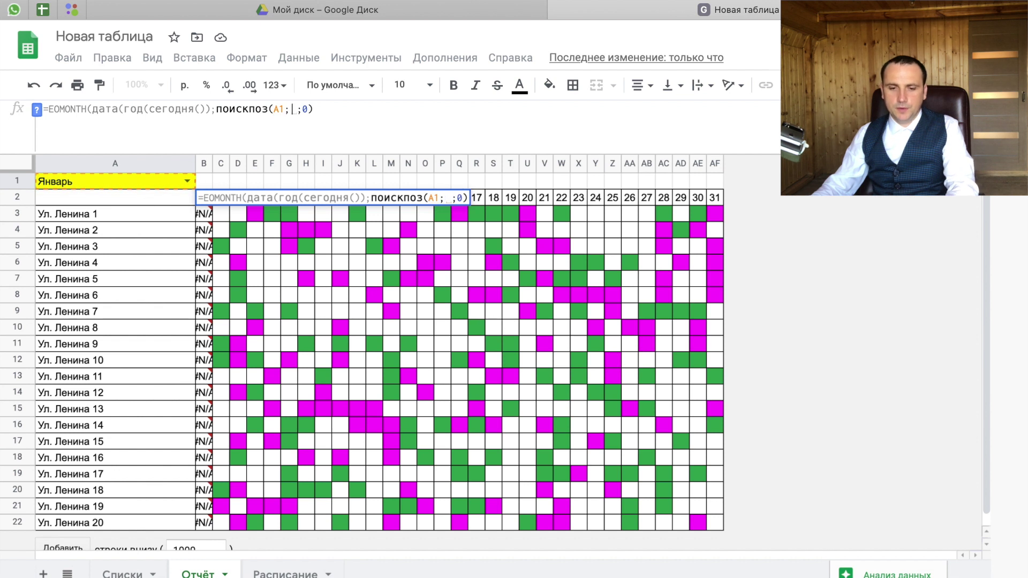
{"action": "type", "text": "месяцы;0"}
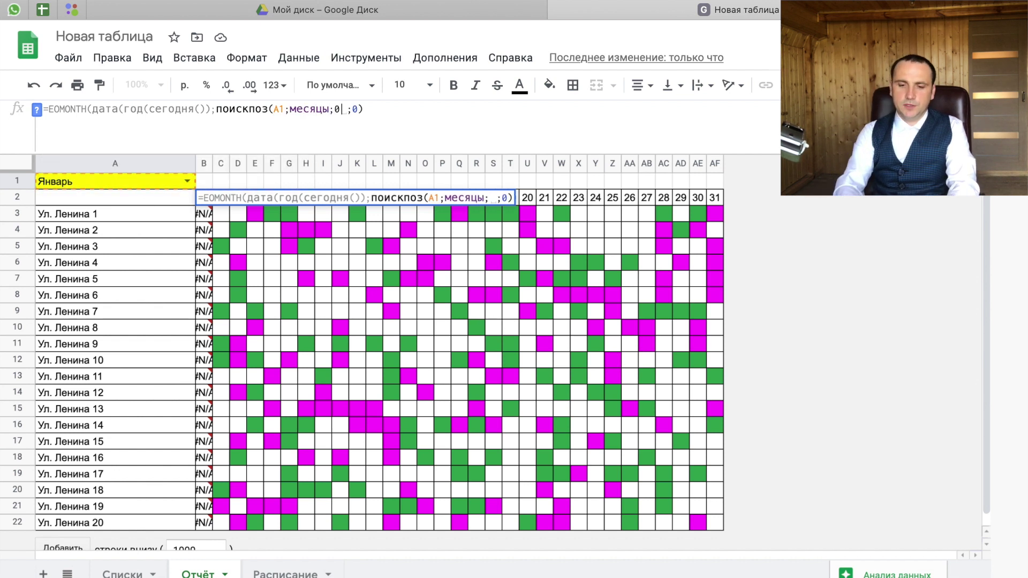
{"action": "type", "text": ");1"}
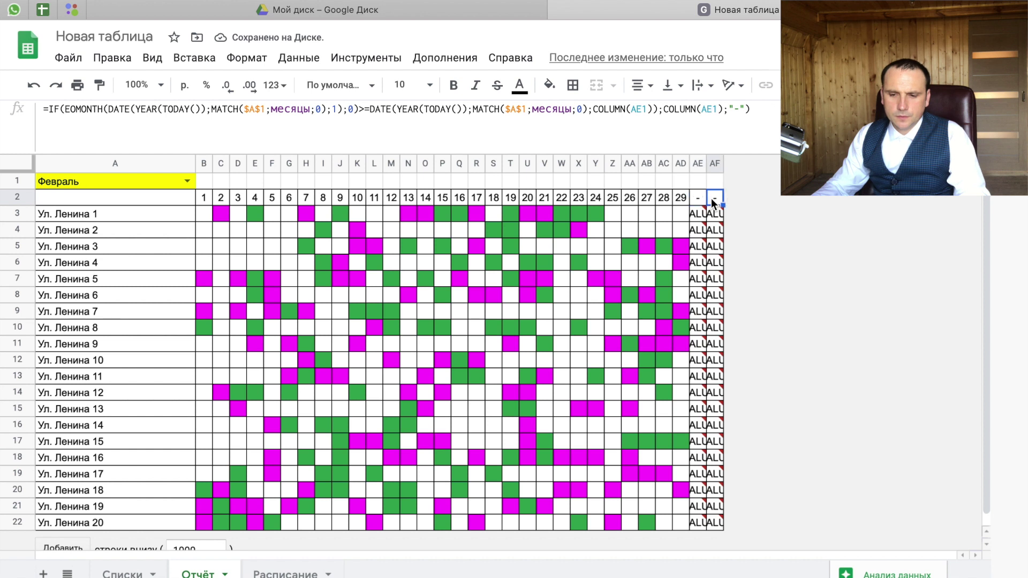
- Check the day-header results in B2 and AD2 through AF2
{"action": "left_click", "coordinate": [680, 199]}
{"action": "left_click", "coordinate": [187, 181]}
{"action": "left_click", "coordinate": [206, 198]}
{"action": "left_click", "coordinate": [194, 199]}
{"action": "left_click", "coordinate": [202, 200]}
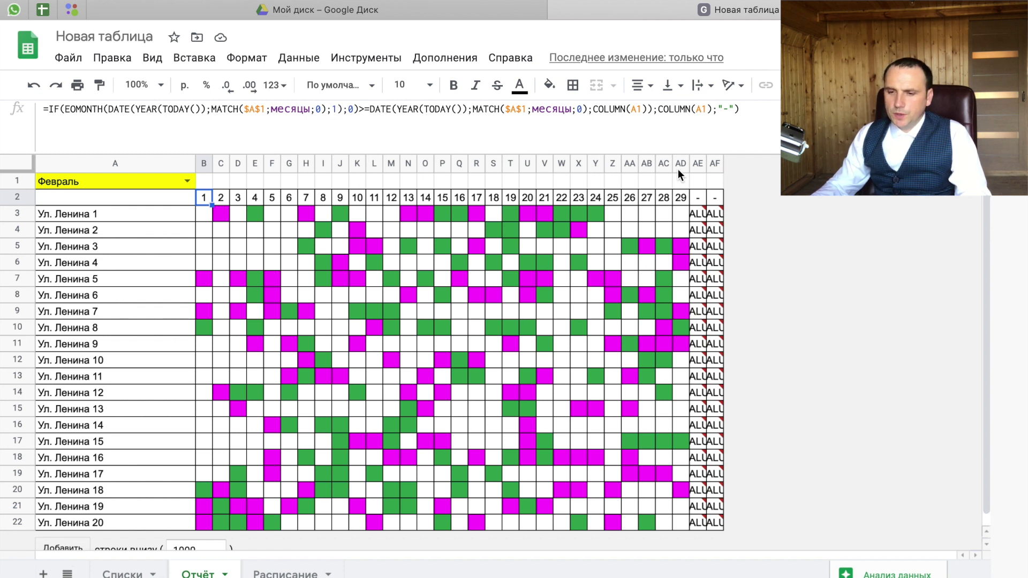
{"action": "left_click", "coordinate": [696, 204]}
{"action": "key", "text": "Right"}
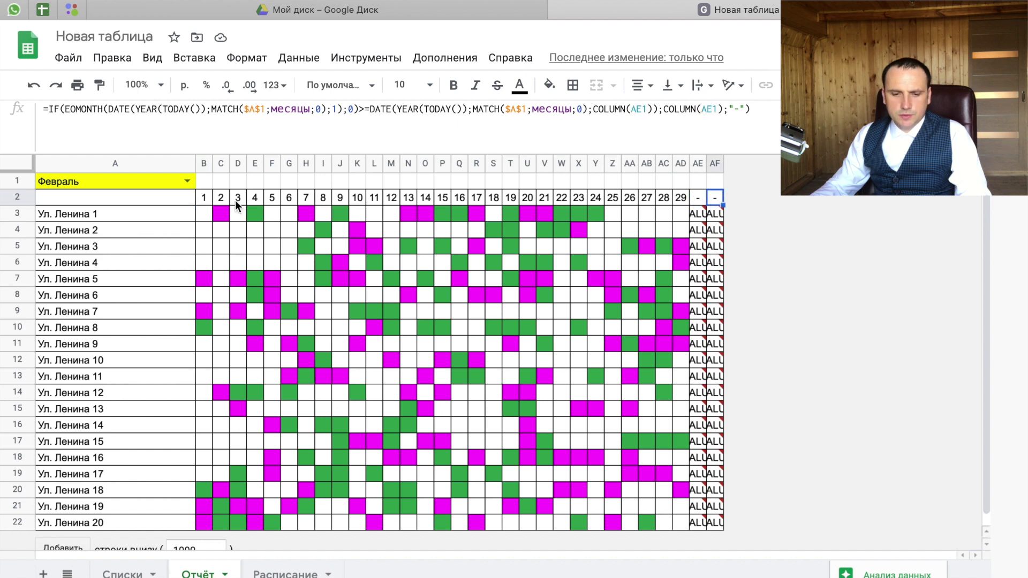
- Edit B2 so days past the month's end stay blank, then fill it across B2:AF2
{"action": "left_click", "coordinate": [204, 202]}
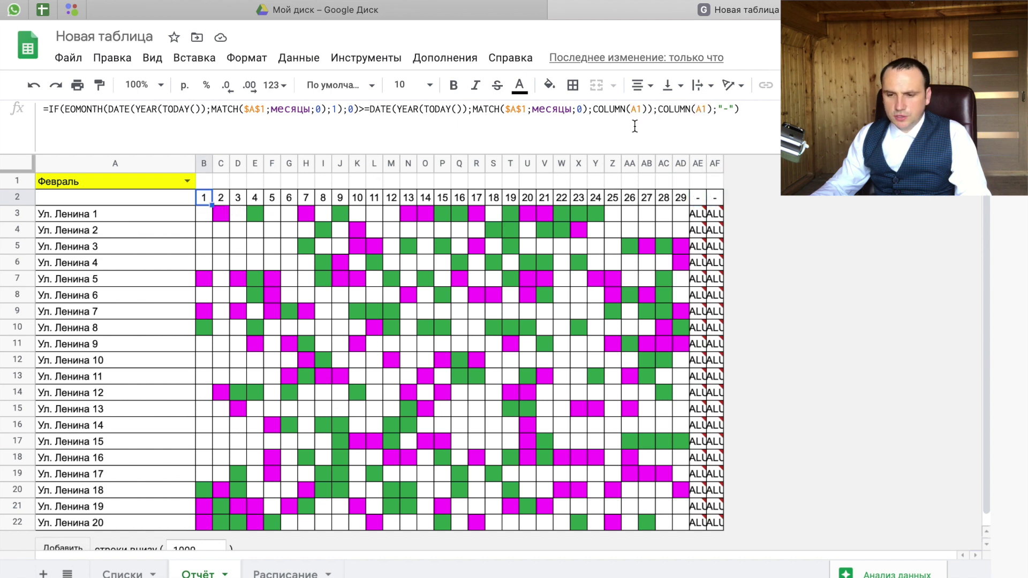
{"action": "left_click", "coordinate": [730, 109]}
{"action": "key", "text": "BackSpace"}
{"action": "key", "text": "Return"}
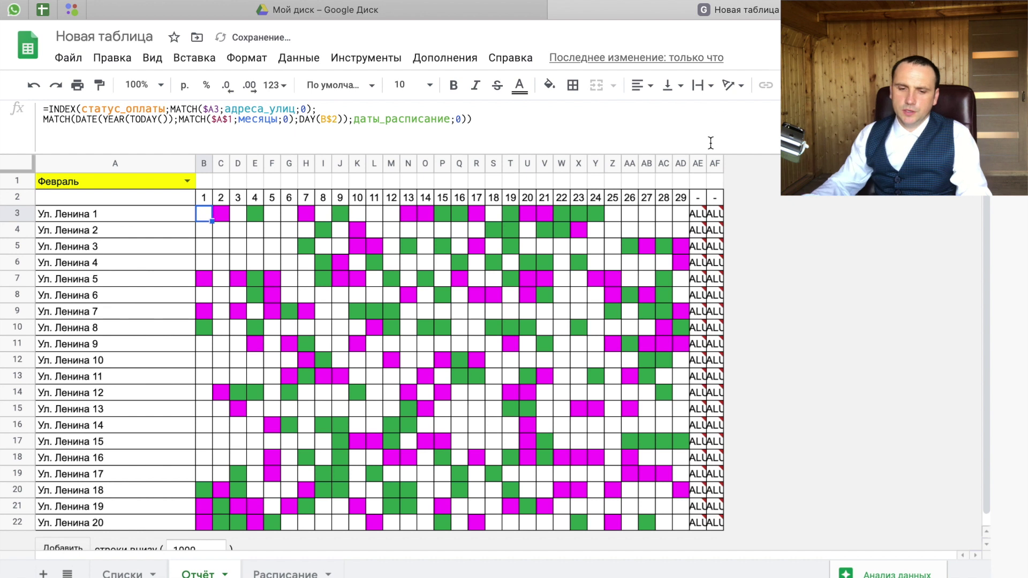
{"action": "left_click", "coordinate": [208, 202]}
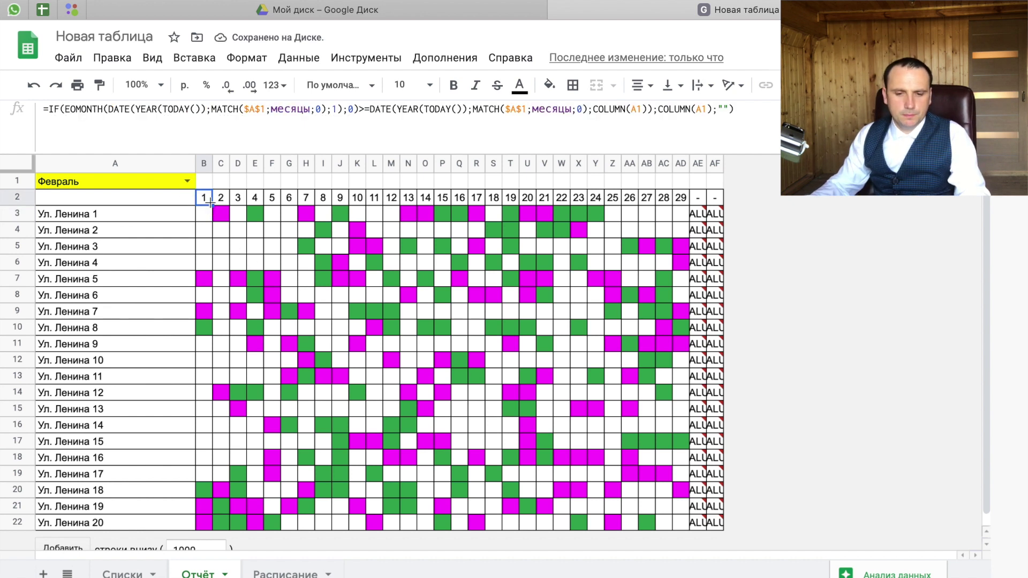
{"action": "left_click", "coordinate": [720, 204], "text": "shift"}
{"action": "key", "text": "ctrl+r"}
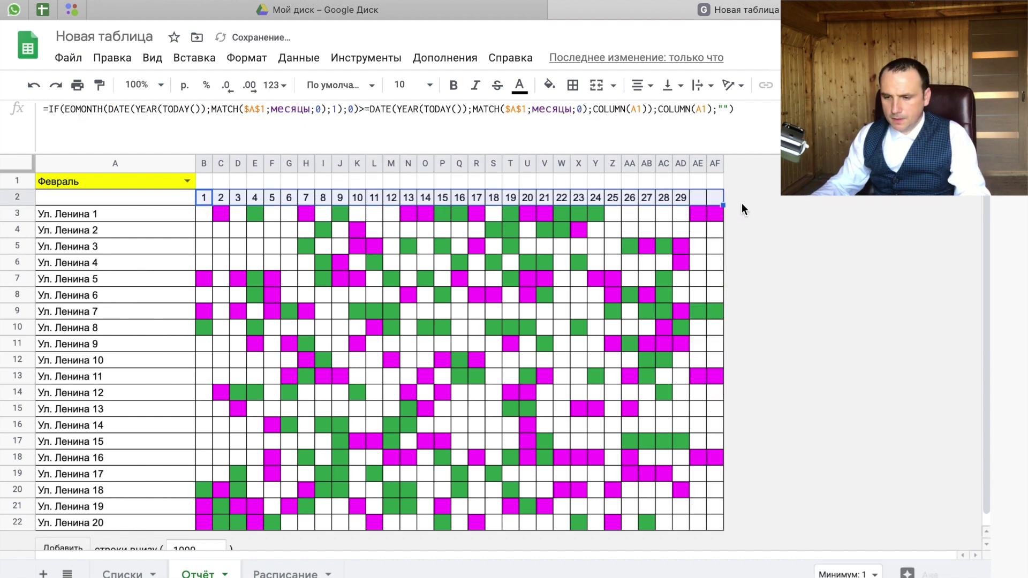
{"action": "left_click", "coordinate": [699, 199]}
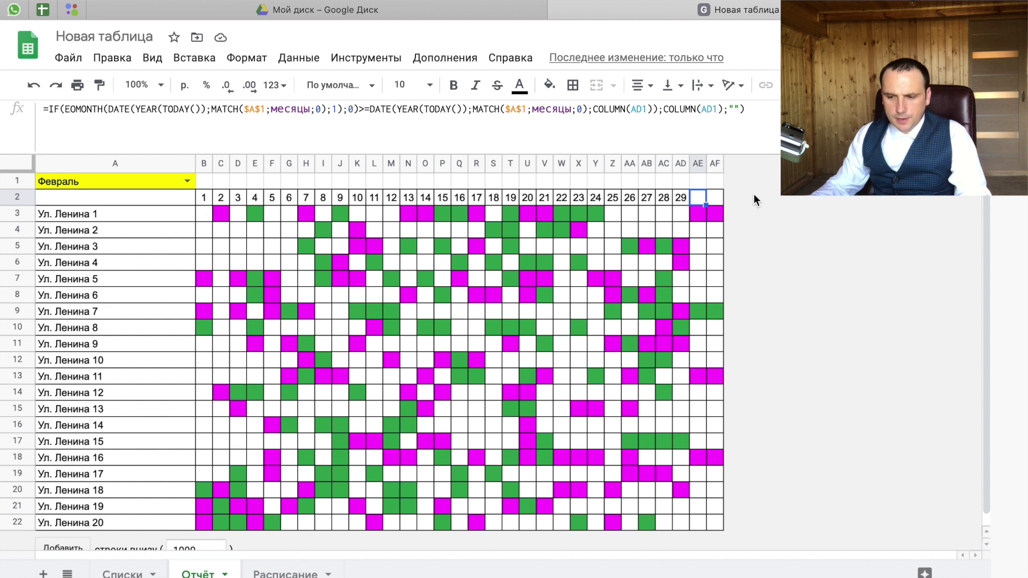
- Re-confirm the B2 day-header formula and fill it across B2:AF2 again
{"action": "left_click", "coordinate": [202, 202]}
{"action": "left_click", "coordinate": [723, 110]}
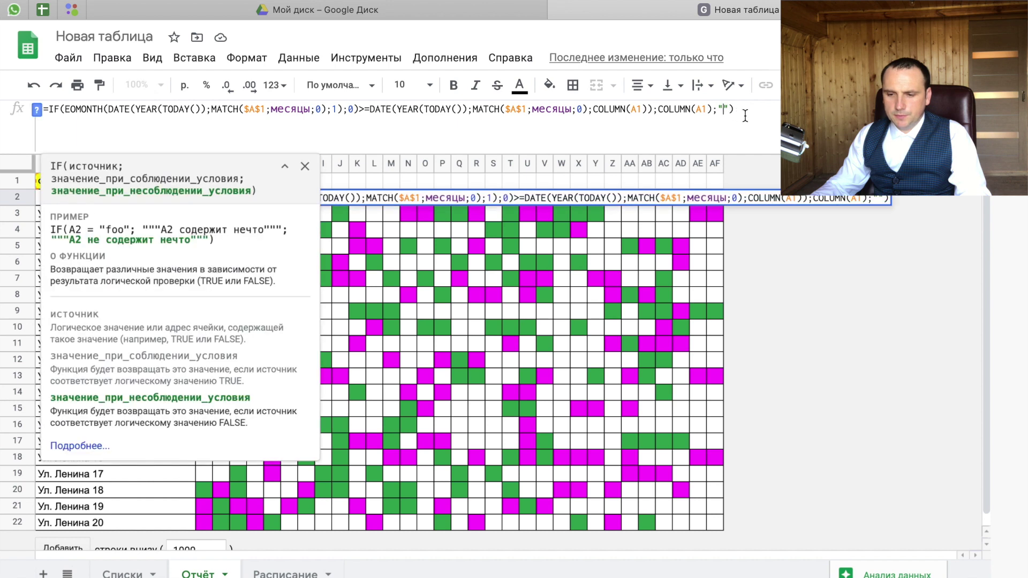
{"action": "key", "text": "Return"}
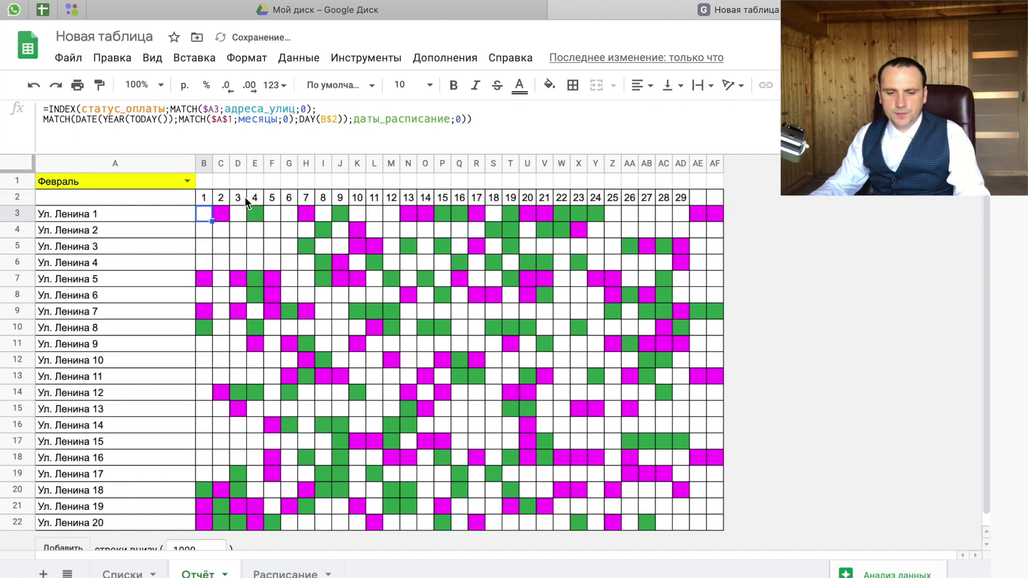
{"action": "left_click", "coordinate": [202, 199]}
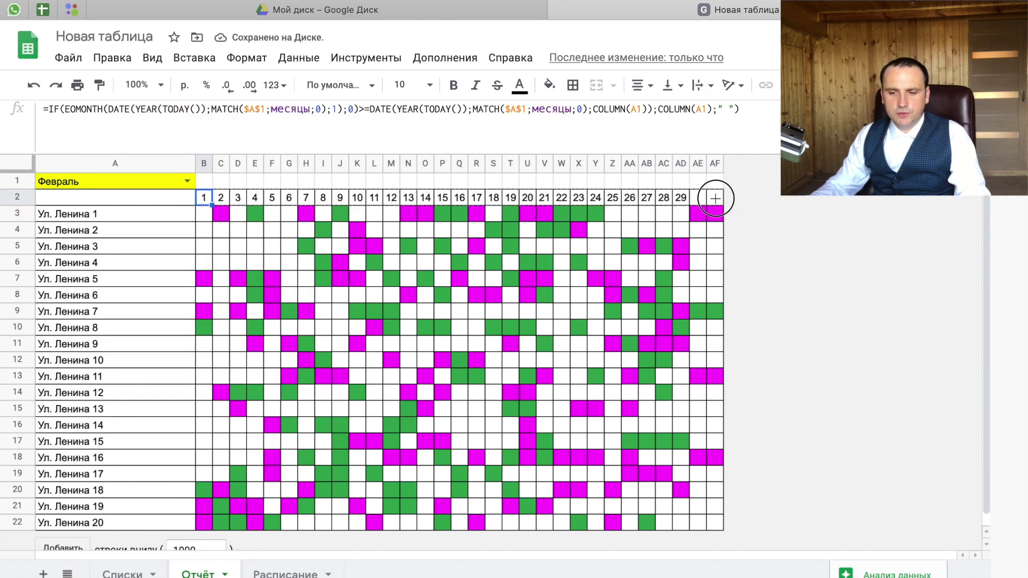
{"action": "left_click", "coordinate": [715, 199], "text": "shift"}
{"action": "key", "text": "ctrl+r"}
{"action": "left_click", "coordinate": [202, 213]}
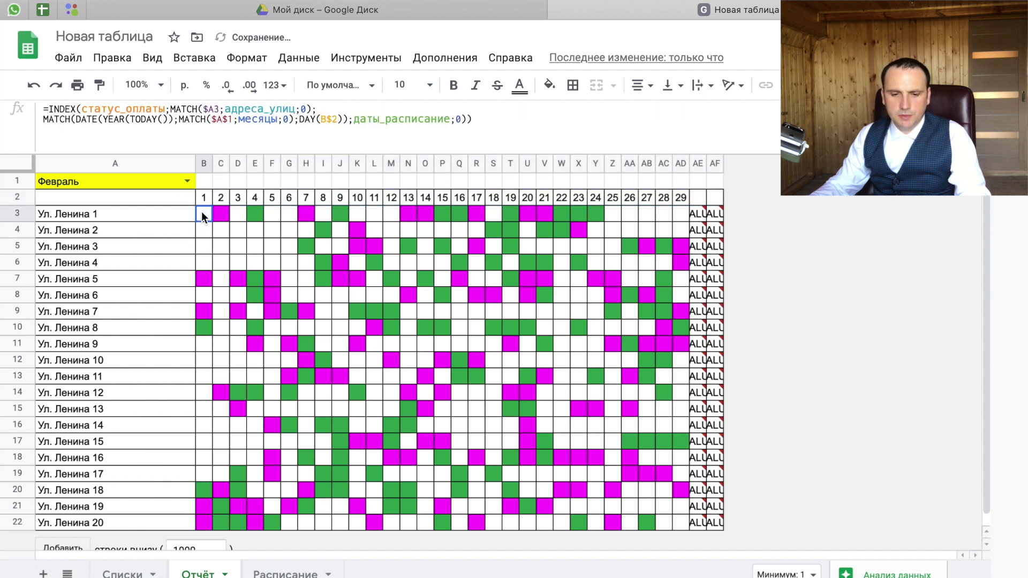
{"action": "left_click", "coordinate": [116, 114]}
- Wrap B3's lookup formula in ЕСЛИОШИБКА(…;"") and copy it across B3:AF22
{"action": "type", "text": "если"}
{"action": "type", "text": "ош"}
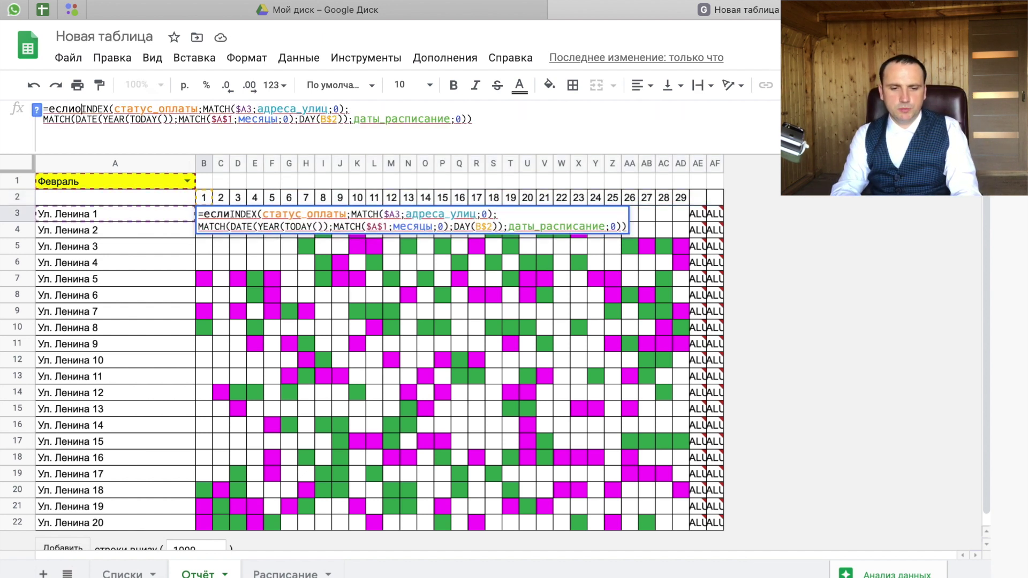
{"action": "type", "text": "ибка("}
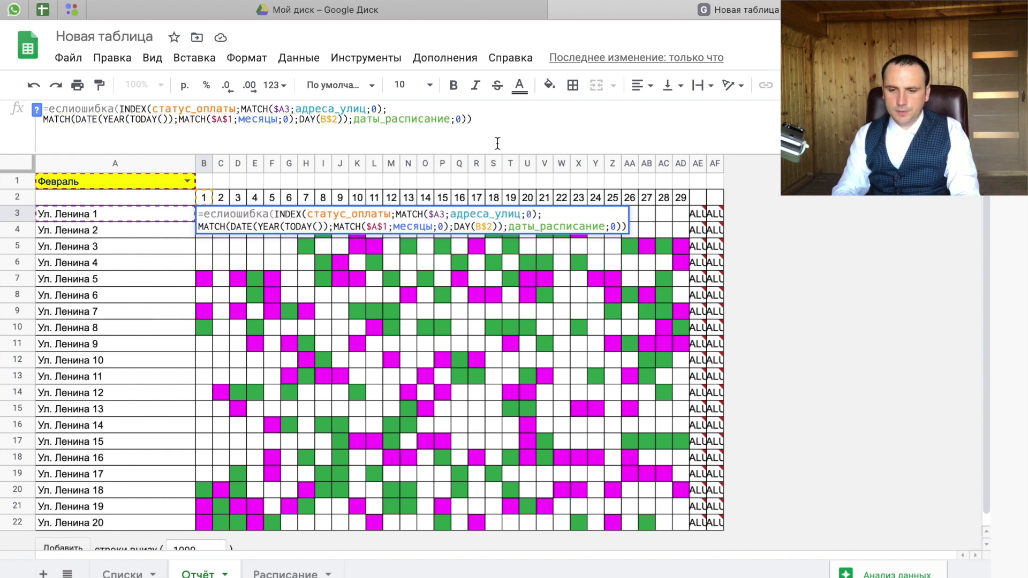
{"action": "left_click", "coordinate": [478, 119]}
{"action": "type", "text": ")"}
{"action": "key", "text": "BackSpace"}
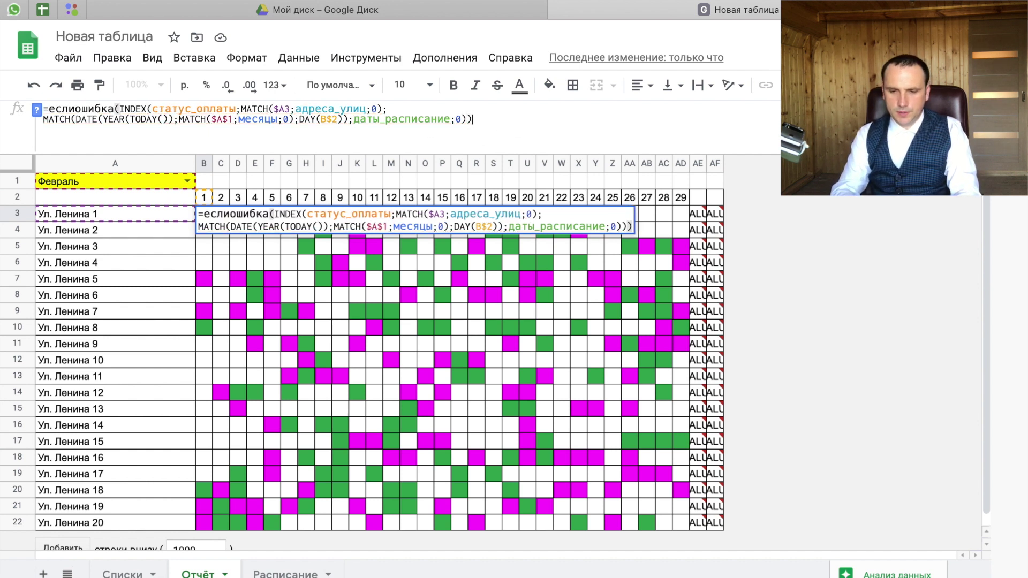
{"action": "type", "text": ";\"\""}
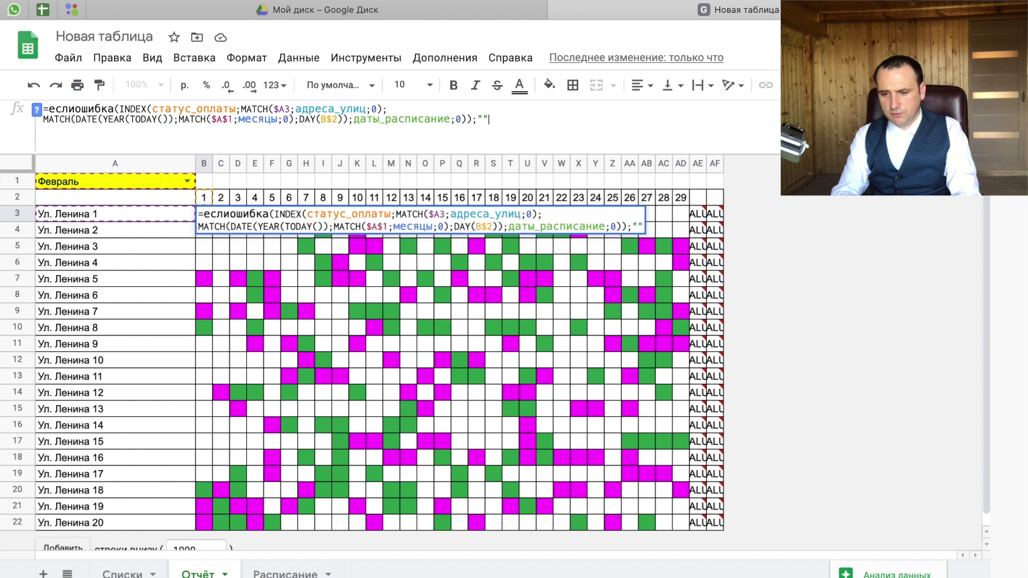
{"action": "type", "text": ")"}
{"action": "key", "text": "Return"}
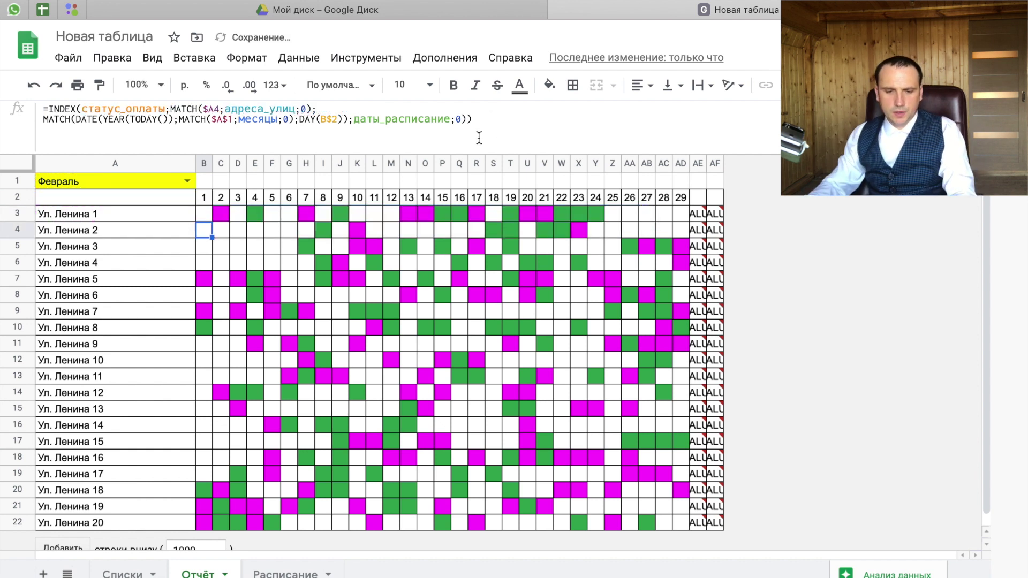
{"action": "left_click", "coordinate": [209, 219]}
{"action": "mouse_move", "coordinate": [212, 221]}
{"action": "left_mouse_down"}
{"action": "mouse_move", "coordinate": [210, 530]}
{"action": "mouse_move", "coordinate": [739, 513]}
{"action": "left_mouse_up"}
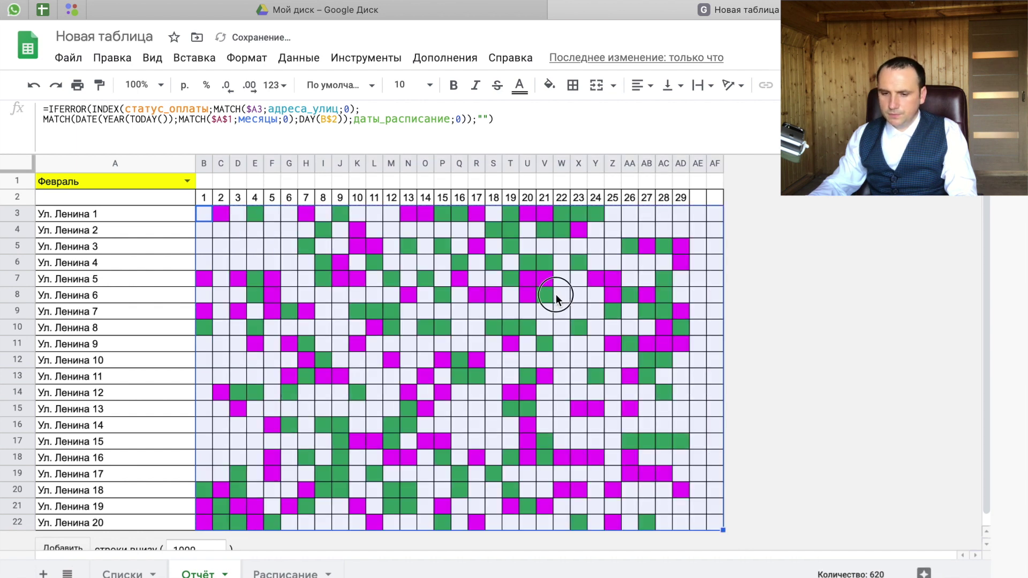
{"action": "left_click", "coordinate": [558, 294]}
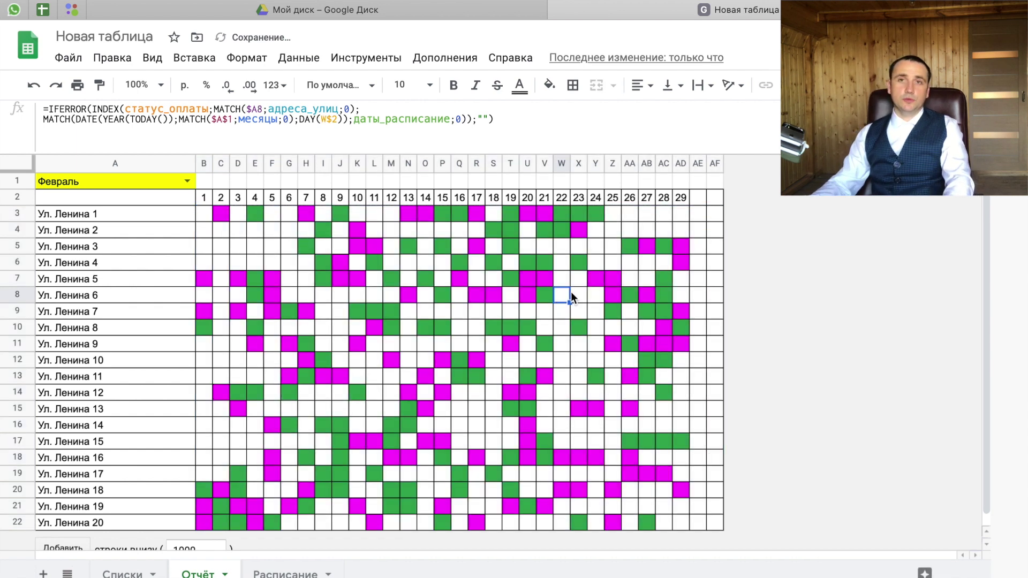
- Set the report month to Март, then Ноябрь, and go to the Расписание sheet
{"action": "left_click", "coordinate": [186, 182]}
{"action": "left_click", "coordinate": [115, 240]}
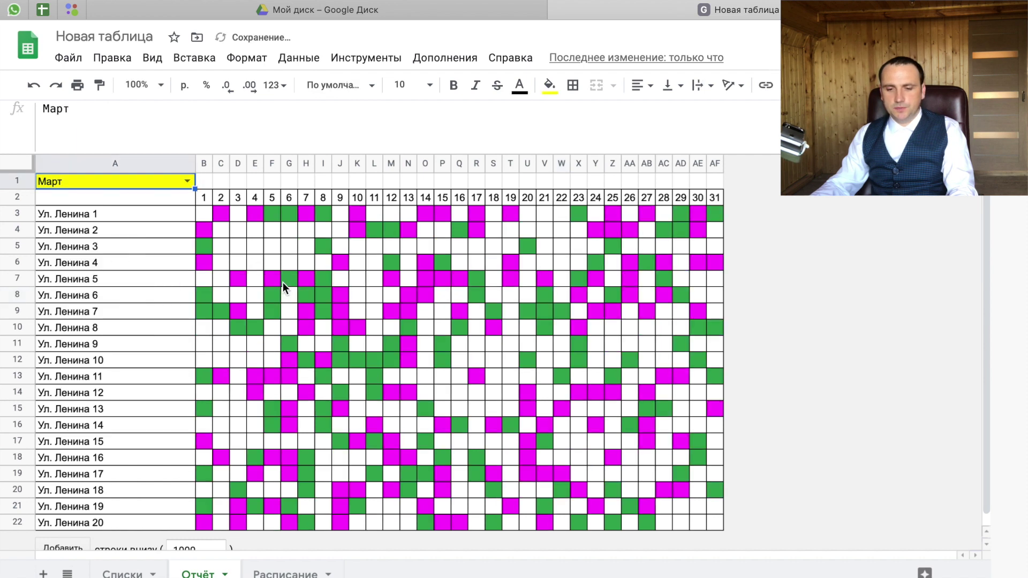
{"action": "left_click", "coordinate": [188, 183]}
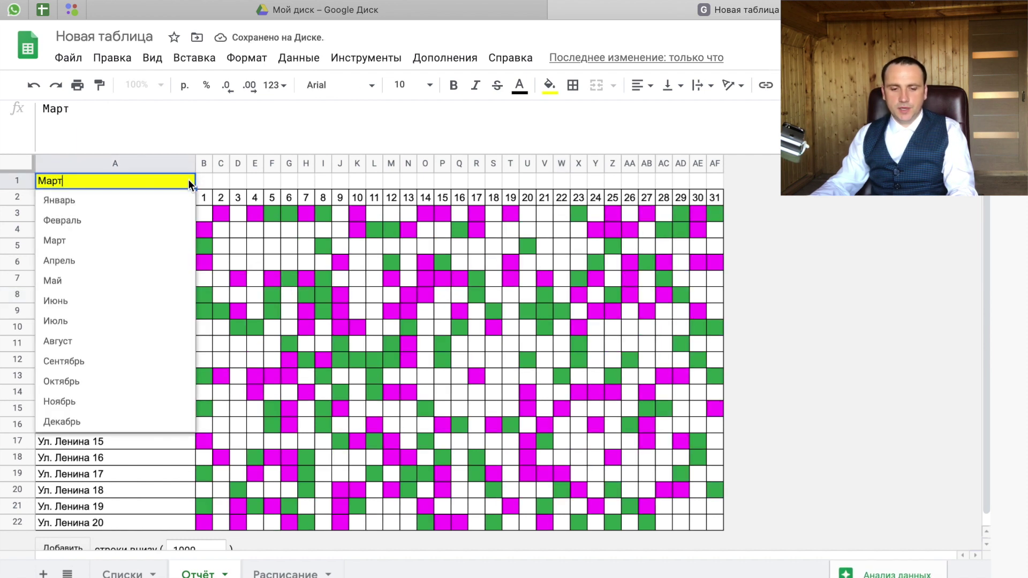
{"action": "left_click", "coordinate": [114, 402]}
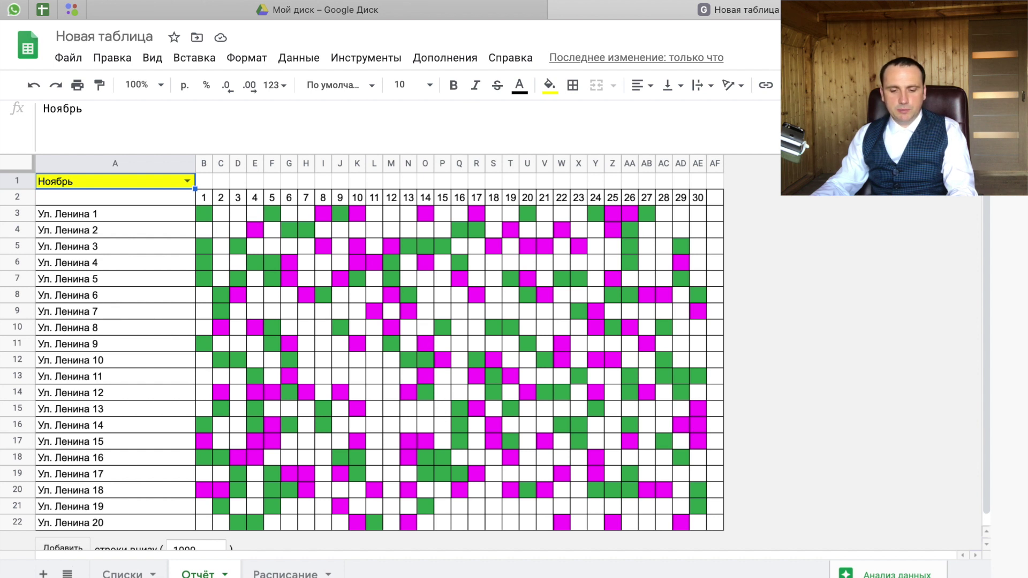
{"action": "left_click", "coordinate": [278, 377]}
{"action": "left_click", "coordinate": [285, 573]}
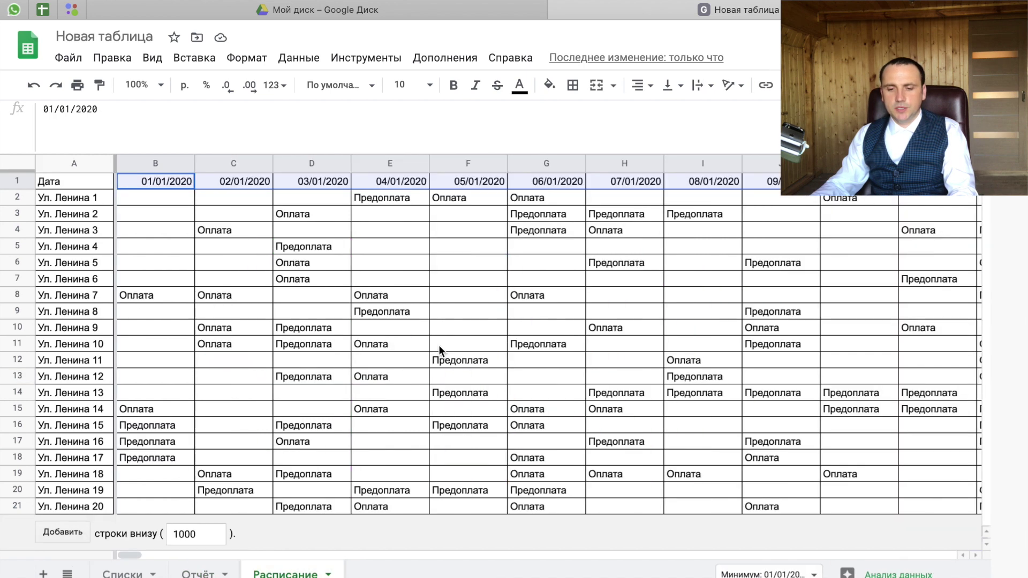
- Hide the Списки sheet and return to the Отчёт sheet's status grid
{"action": "scroll", "coordinate": [557, 319], "scroll_direction": "right", "scroll_amount": 3}
{"action": "scroll", "coordinate": [557, 315], "scroll_direction": "right", "scroll_amount": 15}
{"action": "scroll", "coordinate": [557, 314], "scroll_direction": "left", "scroll_amount": 20}
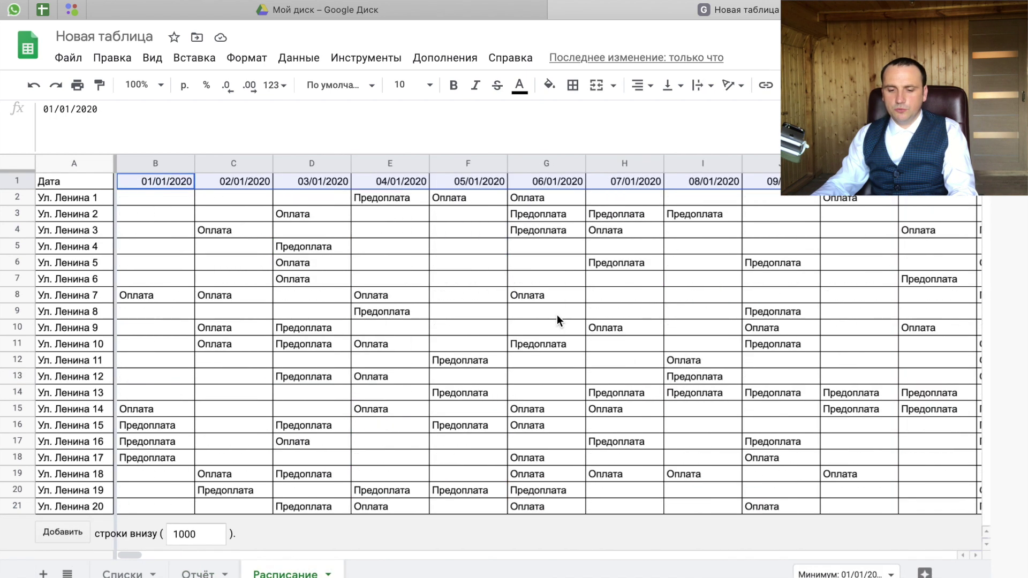
{"action": "left_click", "coordinate": [198, 574]}
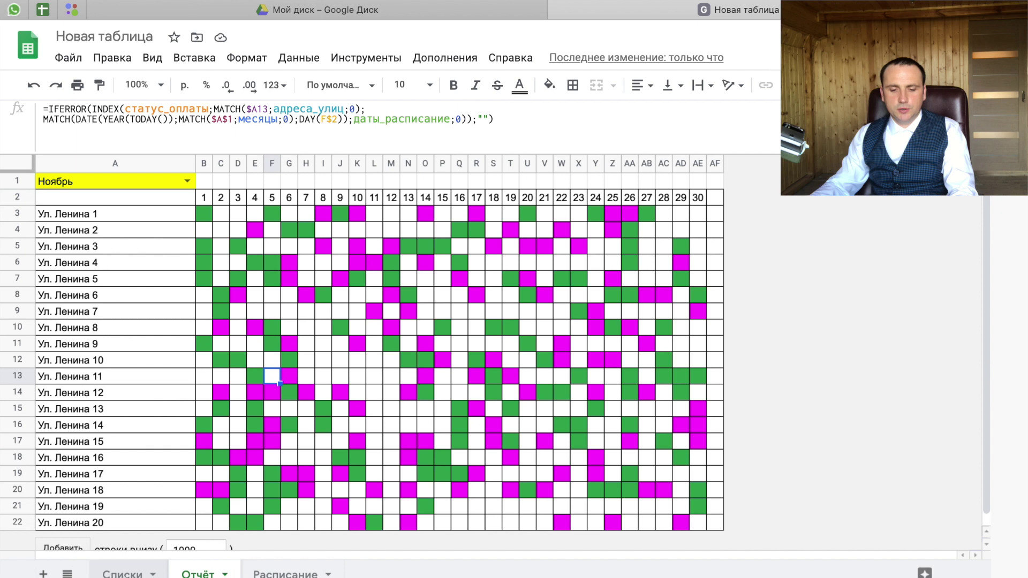
{"action": "right_click", "coordinate": [122, 573]}
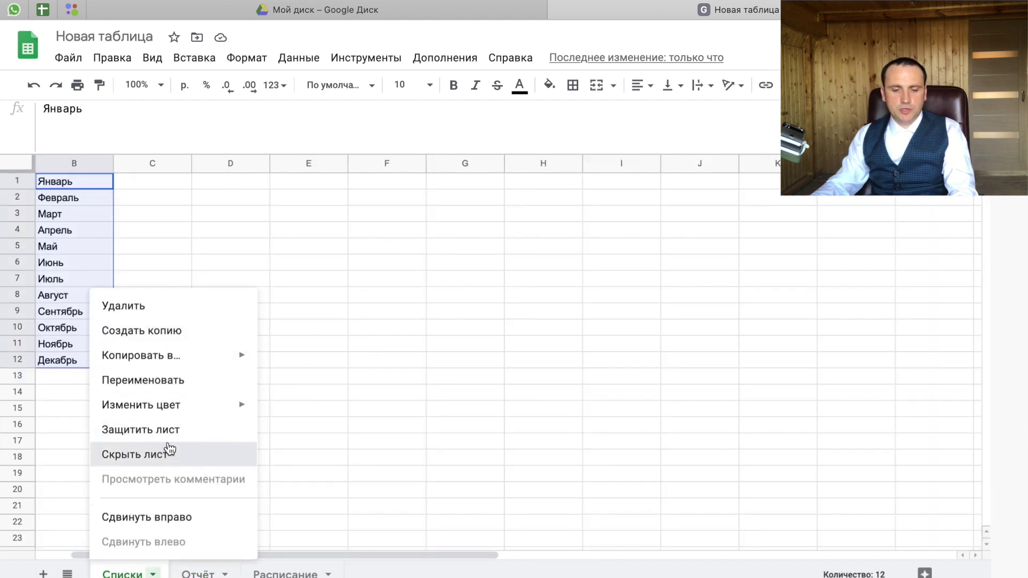
{"action": "left_click", "coordinate": [166, 454]}
{"action": "left_click", "coordinate": [206, 573]}
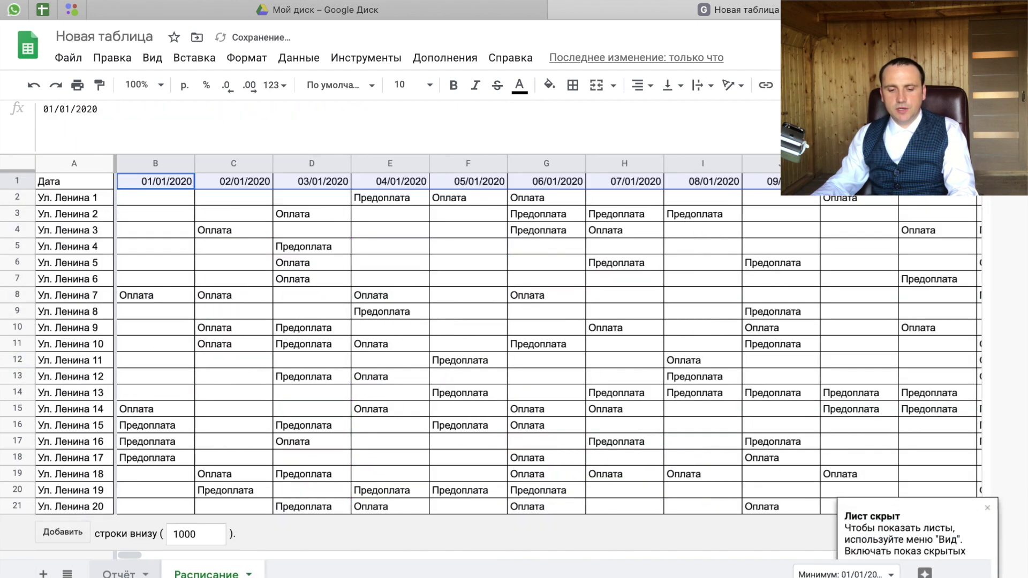
{"action": "left_click", "coordinate": [121, 572]}
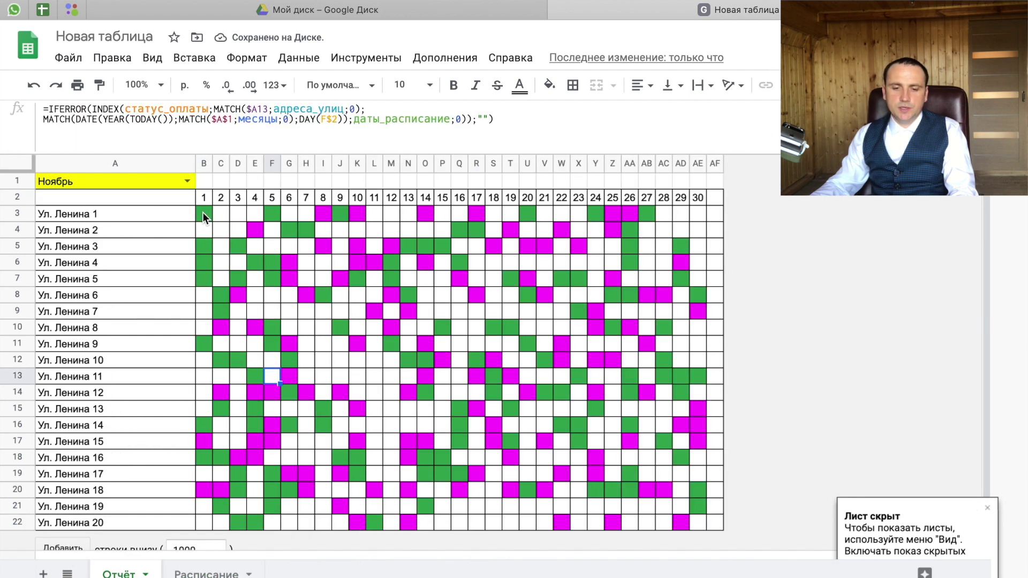
{"action": "left_click_drag", "start_coordinate": [208, 217], "coordinate": [712, 525]}
- Protect 'Отчёт'!B3:AF22 with editing permissions set to Только вы
{"action": "right_click", "coordinate": [596, 345]}
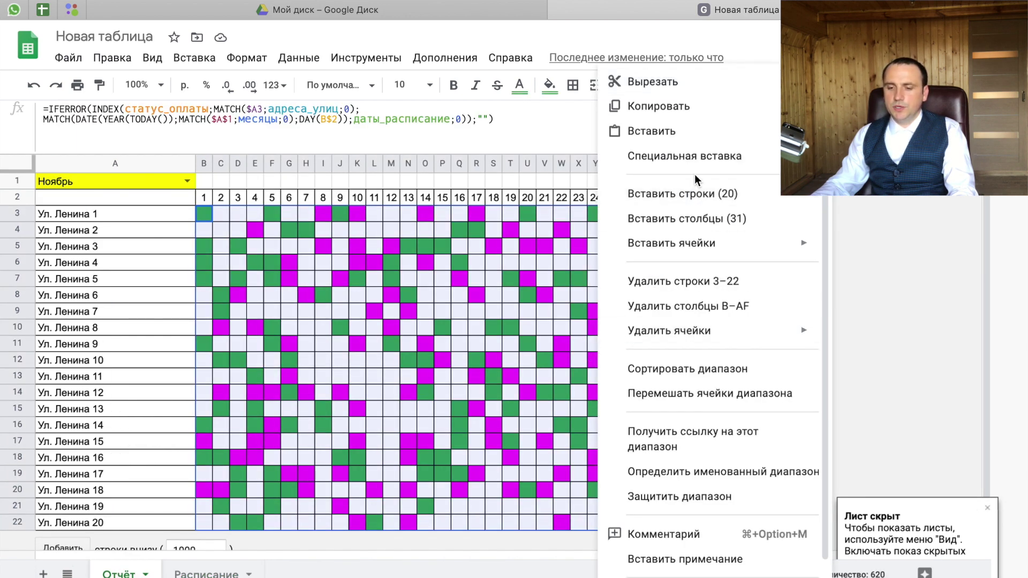
{"action": "scroll", "coordinate": [716, 364], "scroll_direction": "down", "scroll_amount": 1}
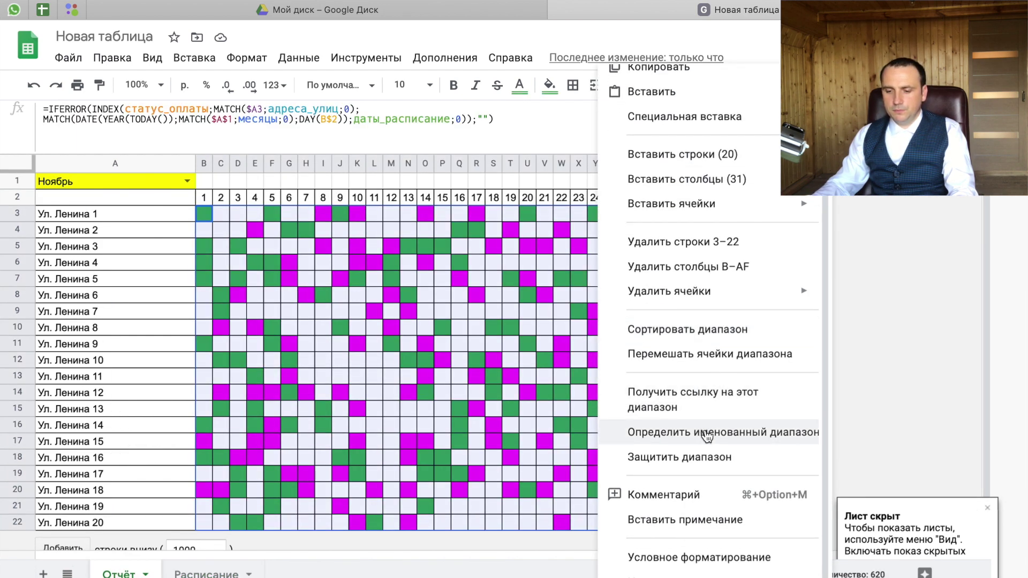
{"action": "left_click", "coordinate": [707, 457]}
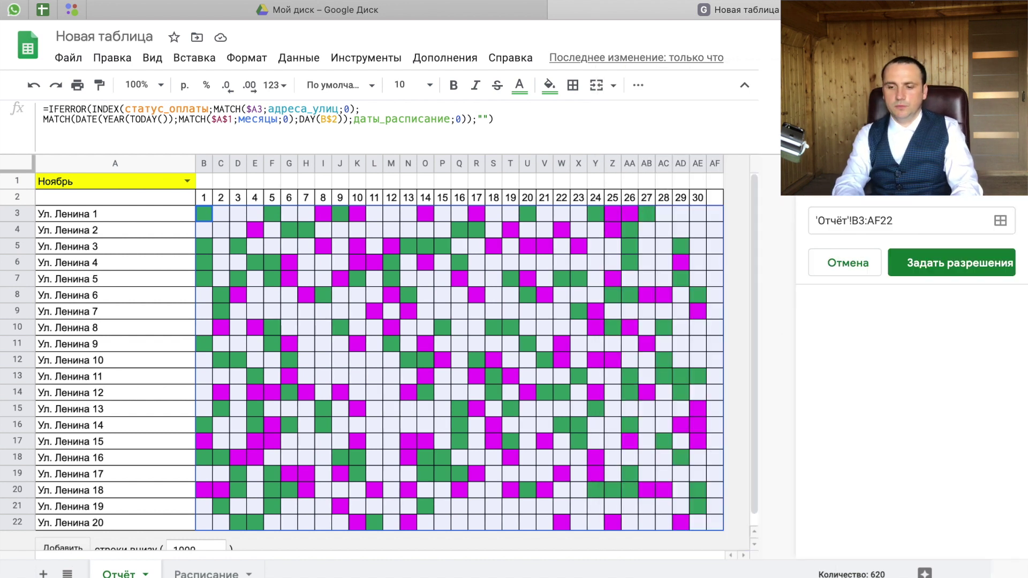
{"action": "left_click", "coordinate": [918, 265]}
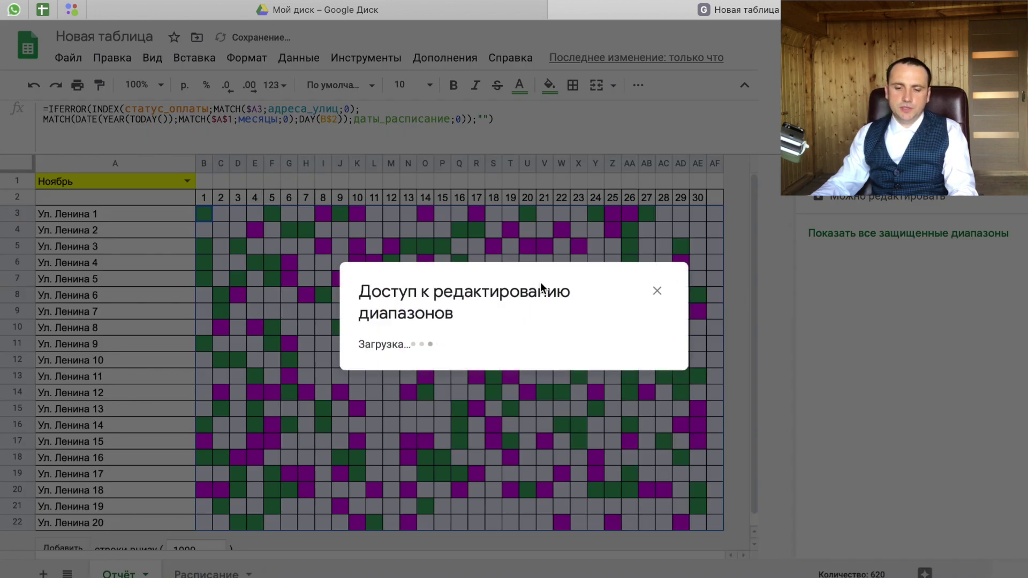
{"action": "left_click", "coordinate": [378, 327]}
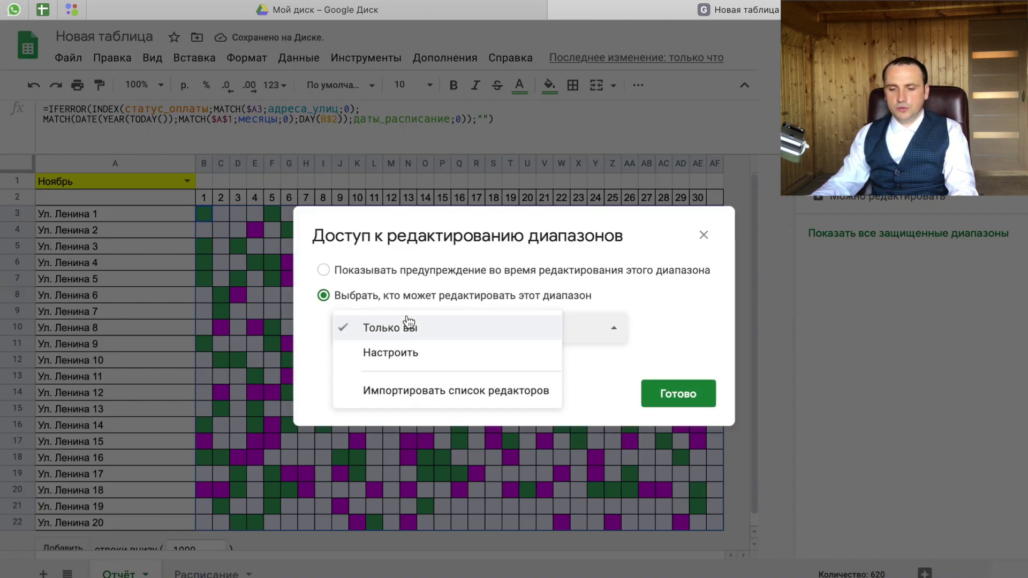
{"action": "left_click", "coordinate": [677, 393]}
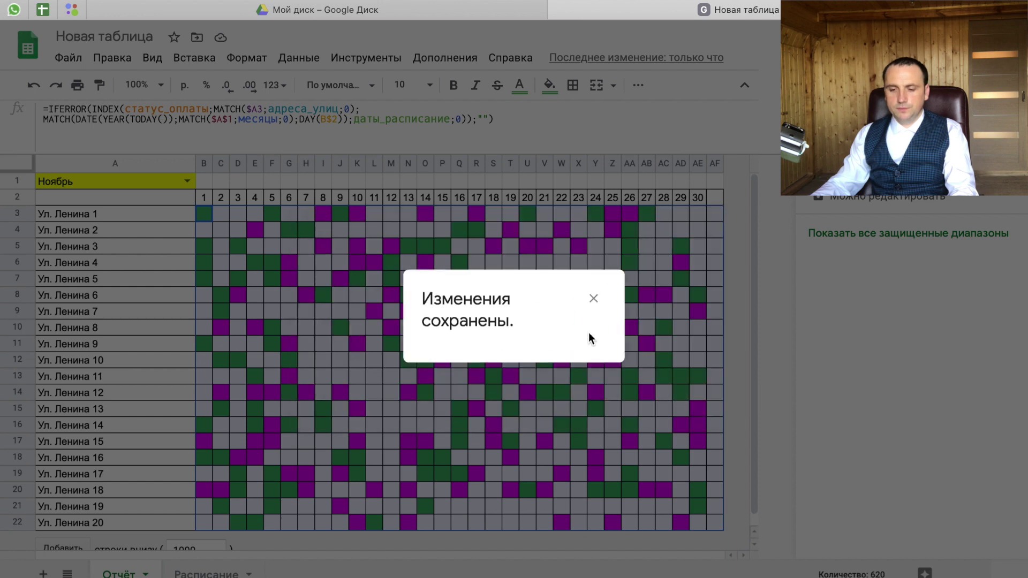
{"action": "left_click", "coordinate": [594, 297]}
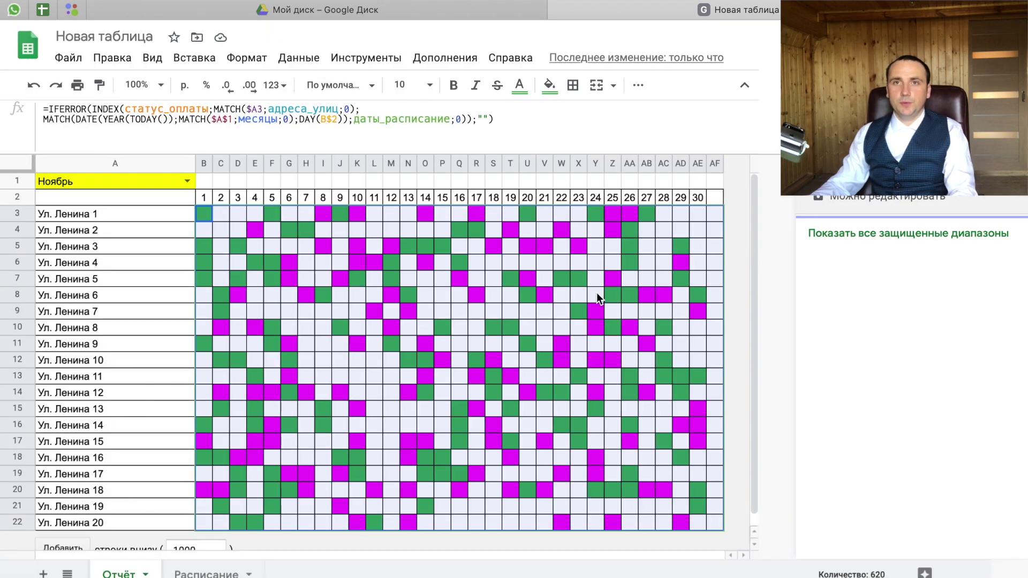